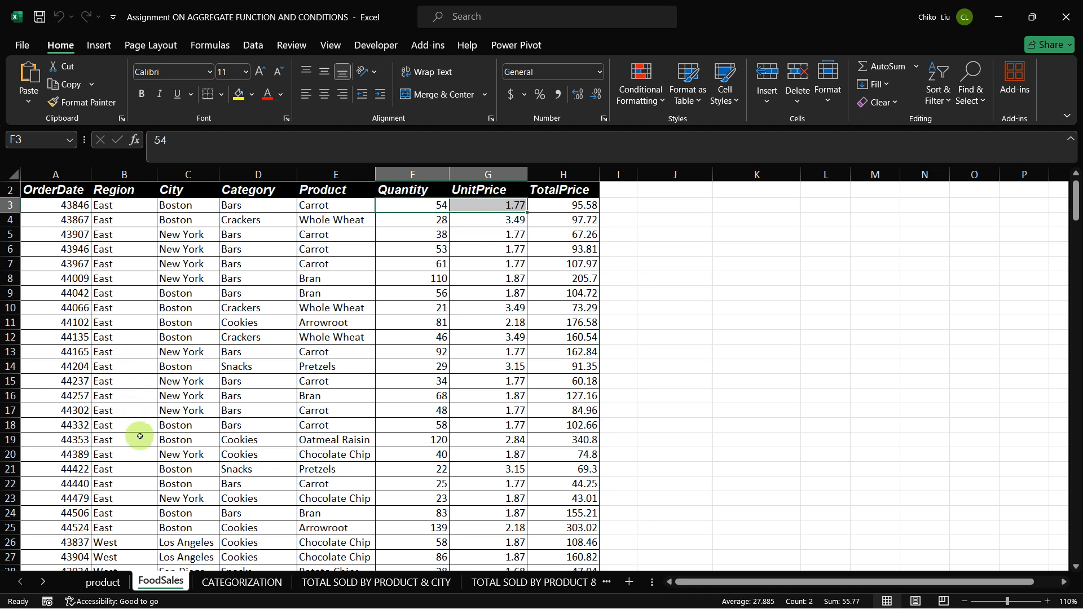
Step: Review the questions on the CATEGORIZATION sheet and examine the Region, City, Category and Product columns on the FoodSales sheet
{"action": "left_click", "coordinate": [233, 581]}
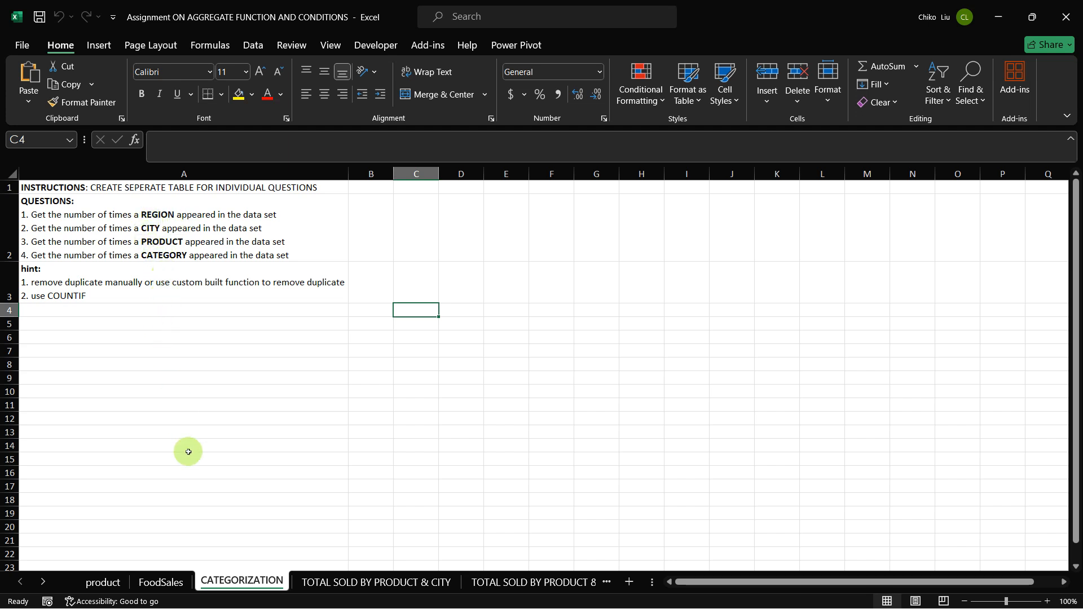
{"action": "left_click", "coordinate": [161, 582]}
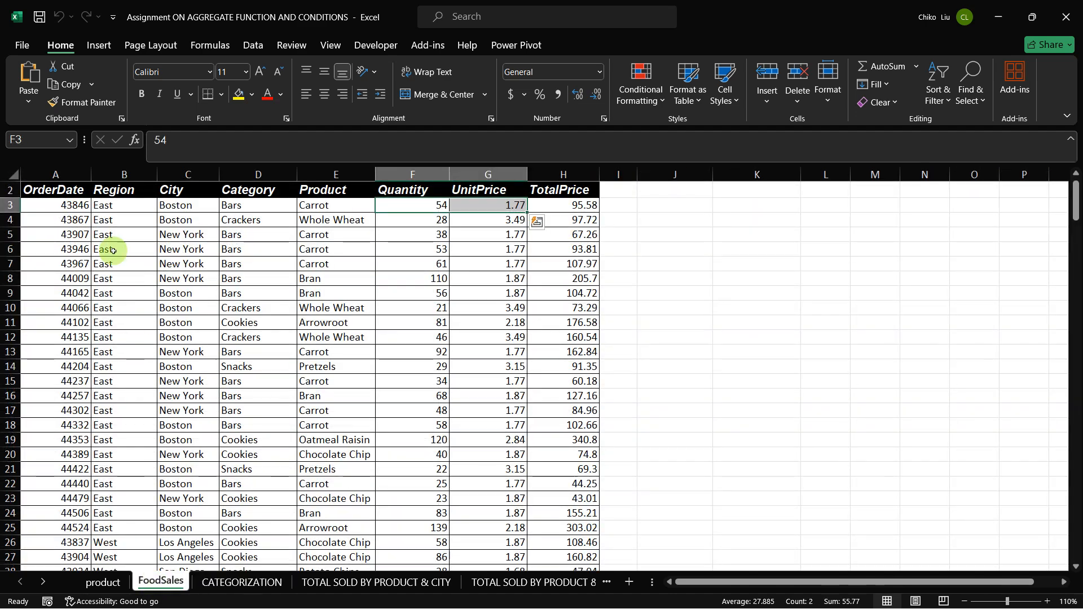
{"action": "left_click", "coordinate": [125, 175]}
{"action": "left_click", "coordinate": [187, 171]}
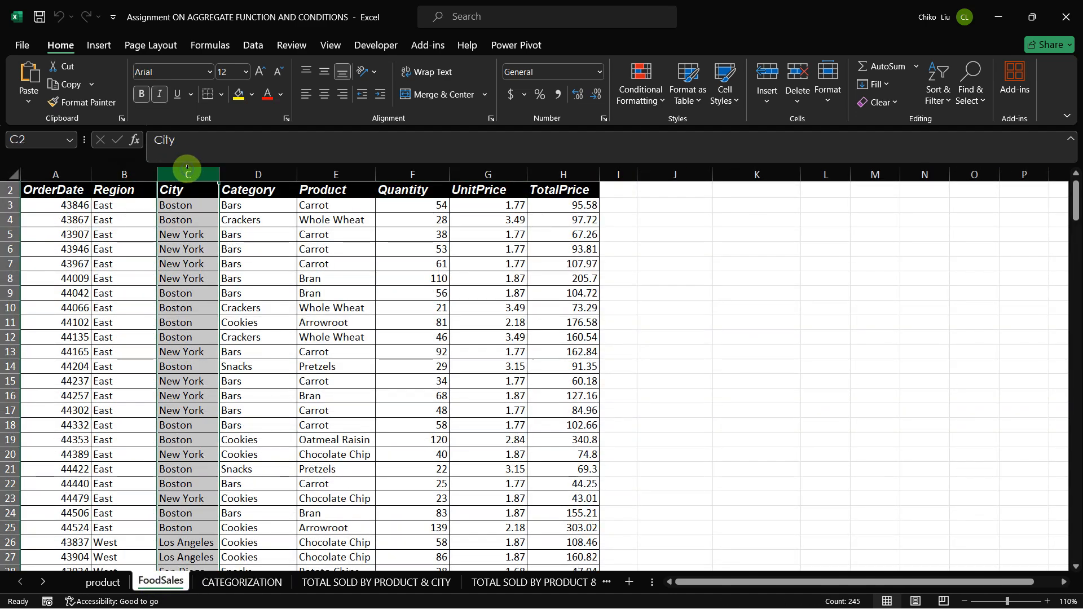
{"action": "left_click", "coordinate": [240, 171]}
{"action": "left_click", "coordinate": [308, 170]}
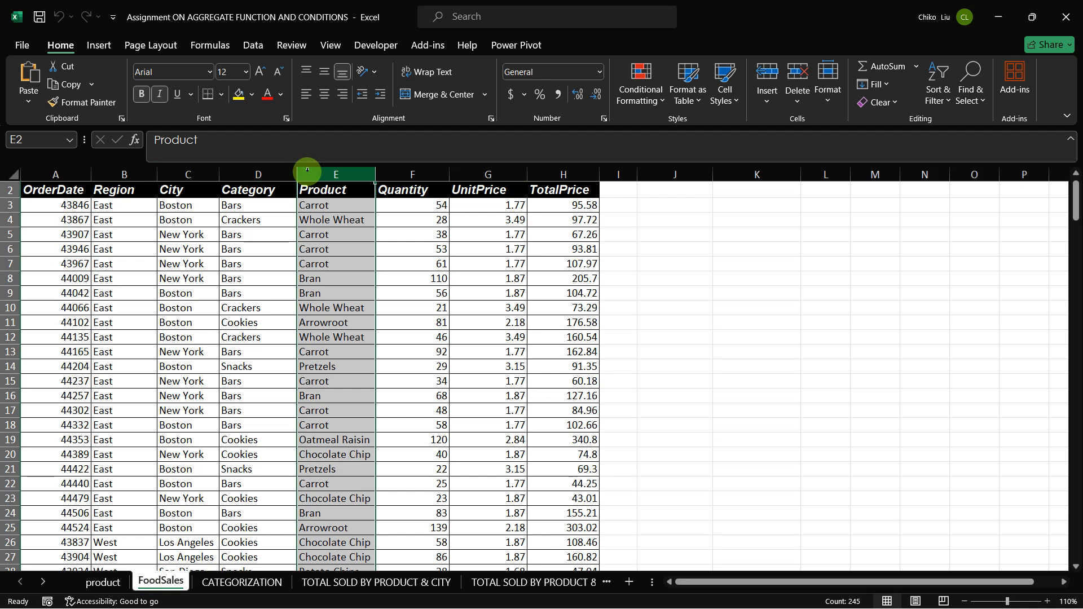
{"action": "left_click", "coordinate": [320, 205]}
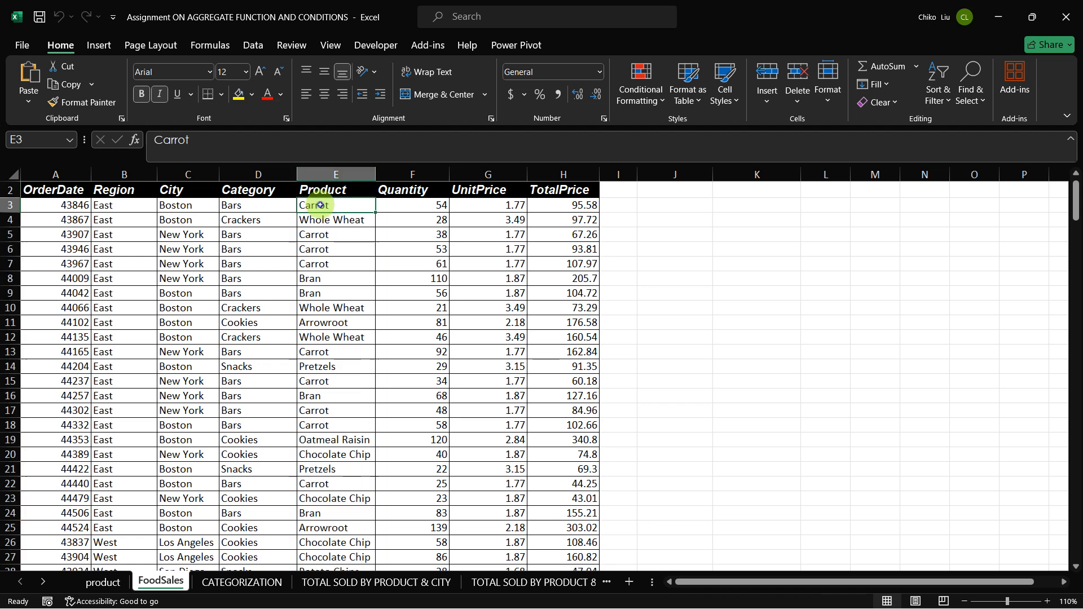
{"action": "left_click", "coordinate": [239, 206]}
{"action": "left_click", "coordinate": [164, 208]}
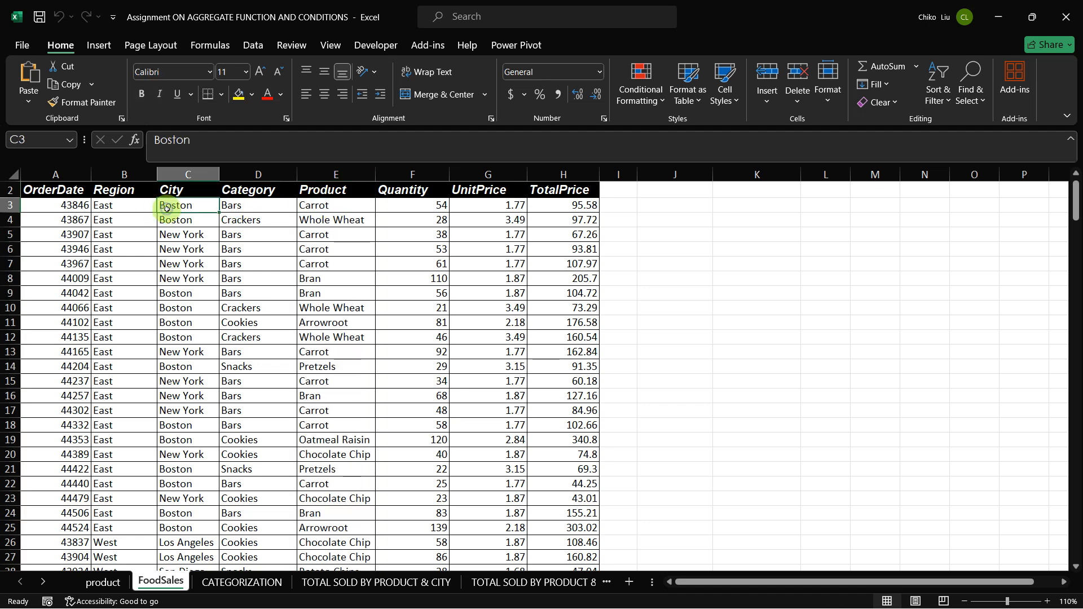
{"action": "left_click", "coordinate": [134, 210]}
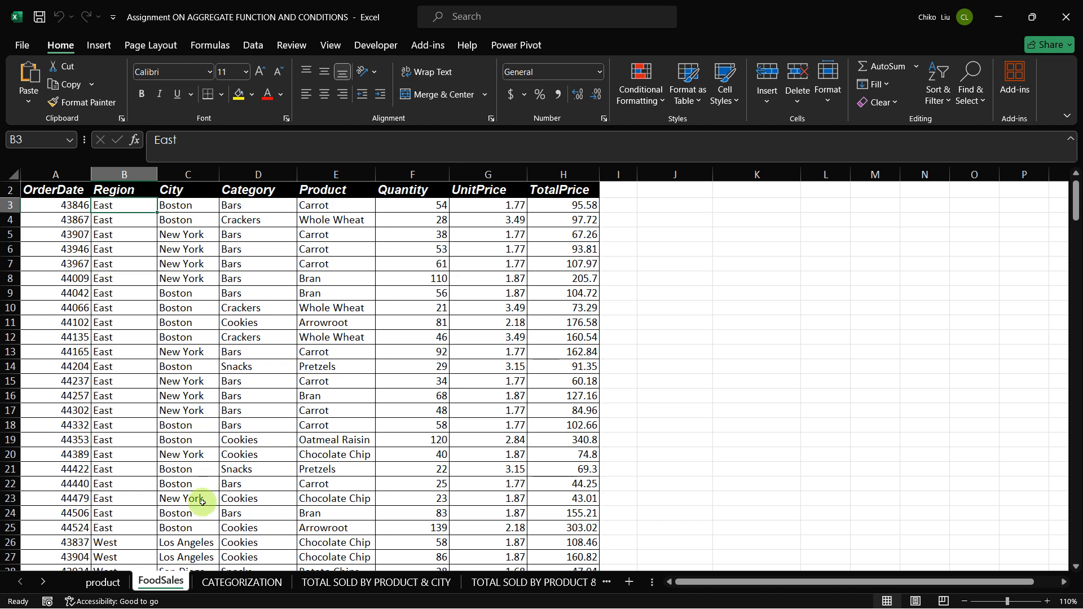
Step: Enter the header "Region" in cell C4 of the CATEGORIZATION sheet
{"action": "left_click", "coordinate": [244, 584]}
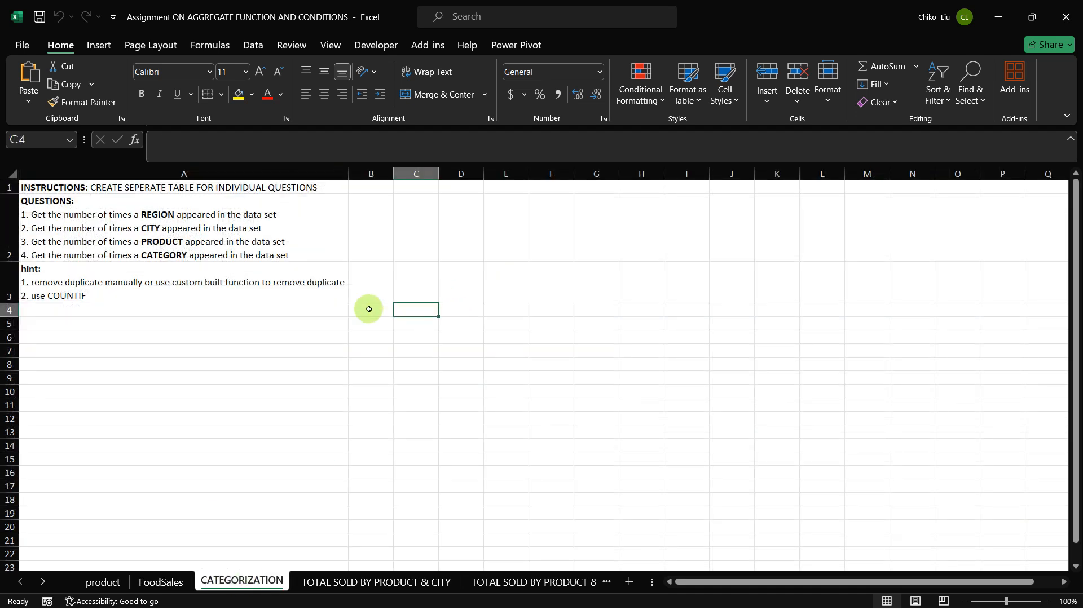
{"action": "type", "text": "rEG"}
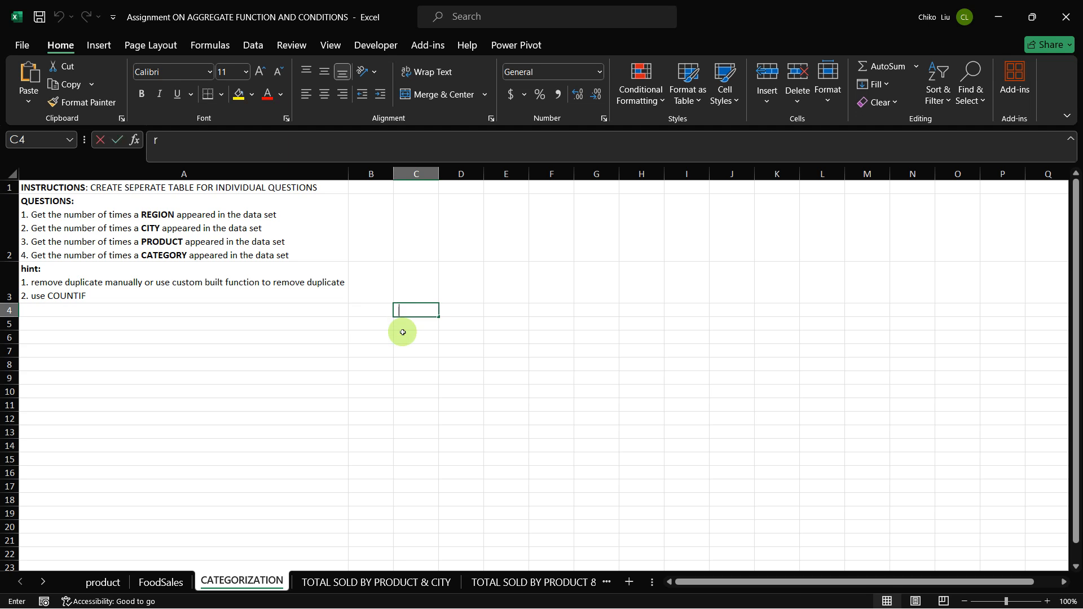
{"action": "key", "text": "BackSpace"}
{"action": "key", "text": "BackSpace"}
{"action": "key", "text": "BackSpace"}
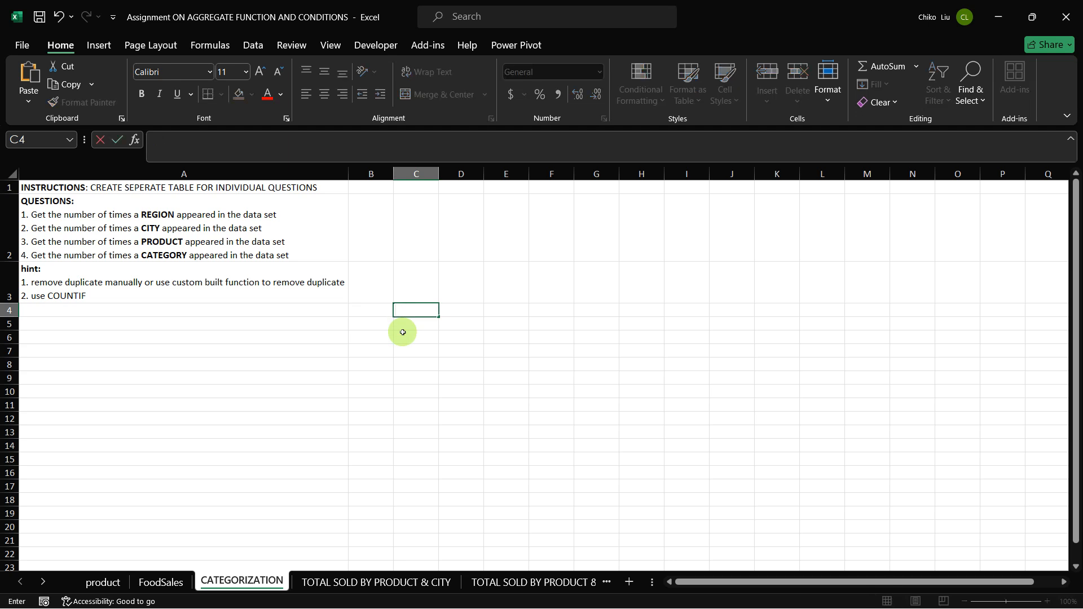
{"action": "type", "text": "Region"}
{"action": "key", "text": "Return"}
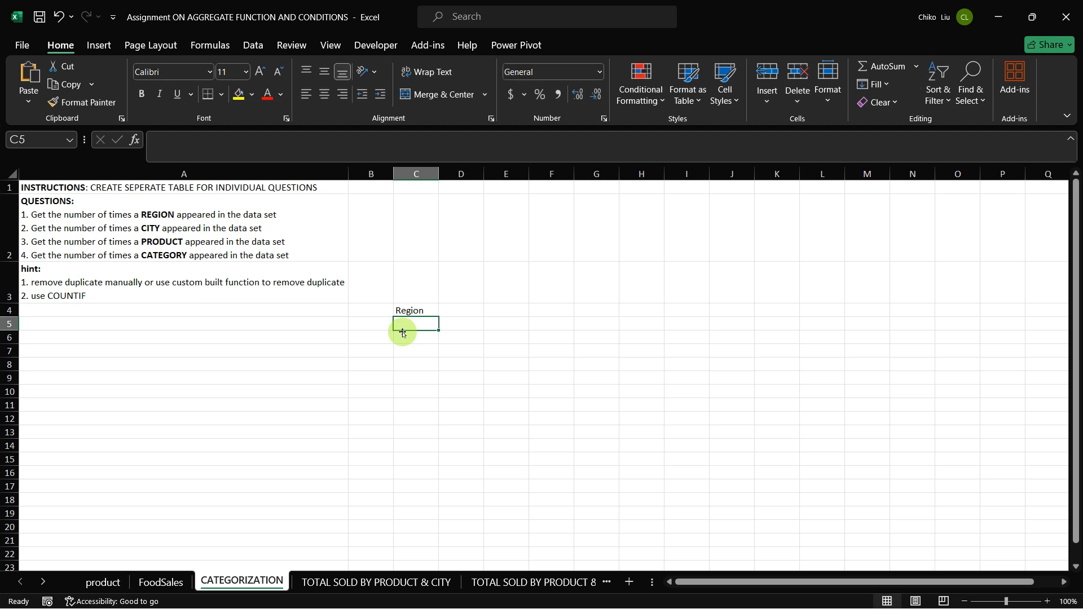
Step: List the distinct regions from C5 down with a UNIQUE formula on FoodSales!B3:B246
{"action": "type", "text": "=un"}
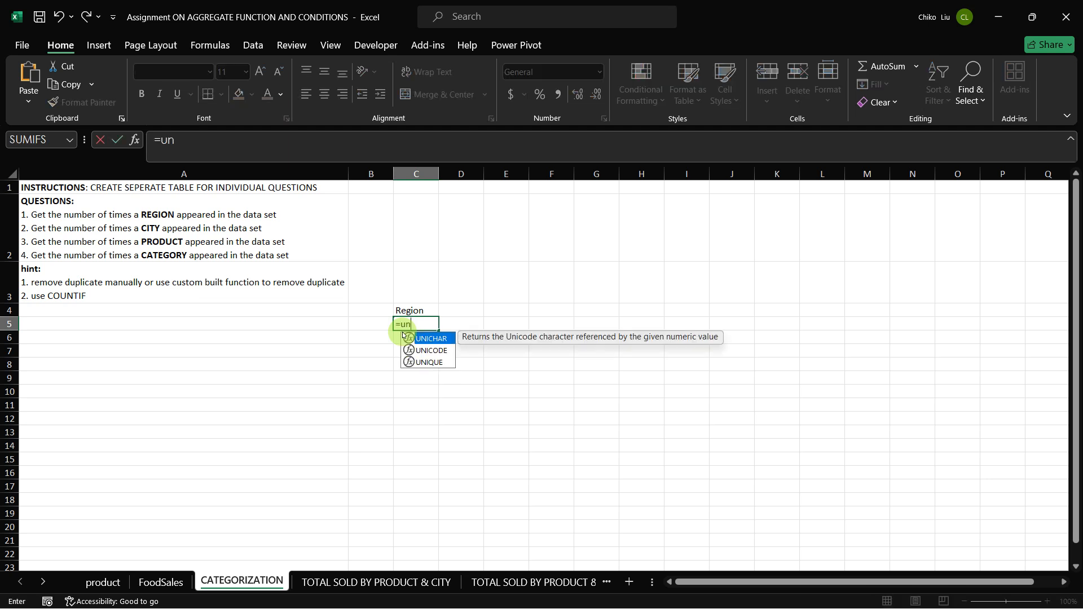
{"action": "key", "text": "Down"}
{"action": "key", "text": "Down"}
{"action": "key", "text": "Tab"}
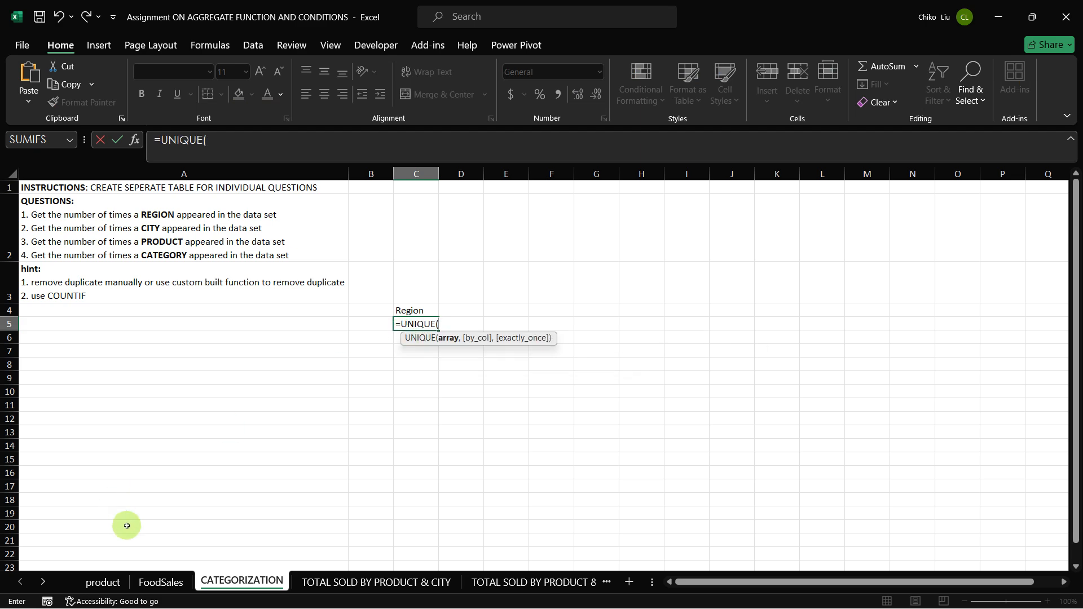
{"action": "left_click", "coordinate": [154, 590]}
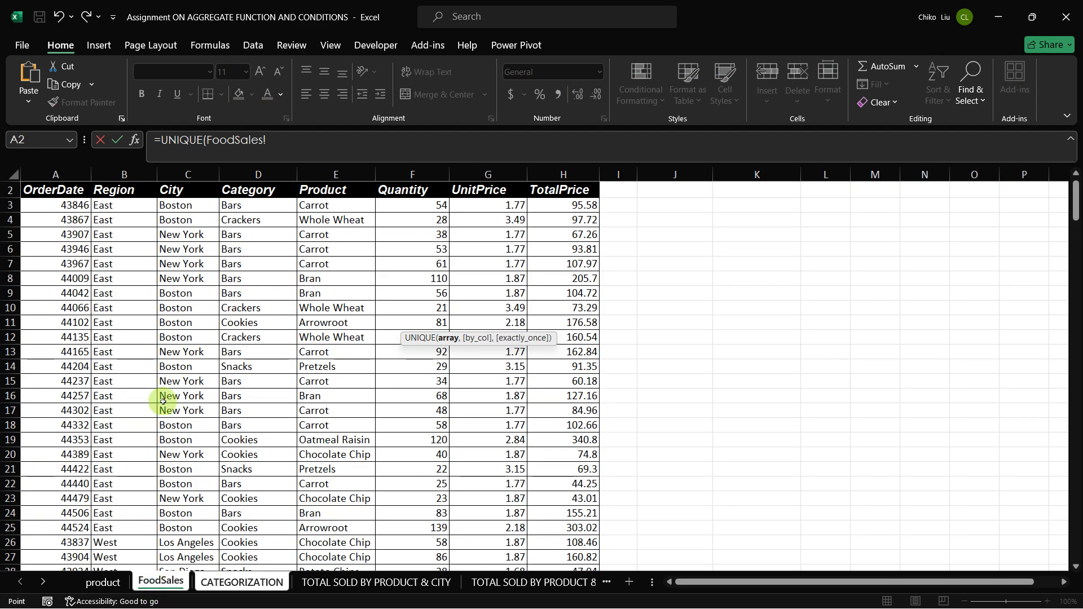
{"action": "left_click", "coordinate": [102, 208]}
{"action": "key", "text": "ctrl+shift+Down"}
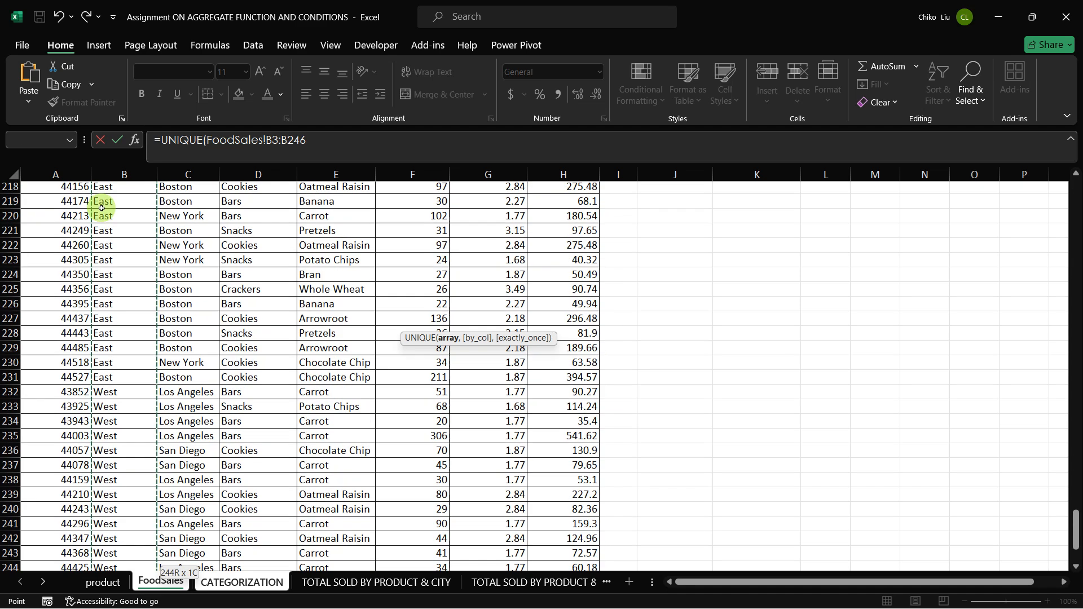
{"action": "key", "text": "Return"}
{"action": "key", "text": "Up"}
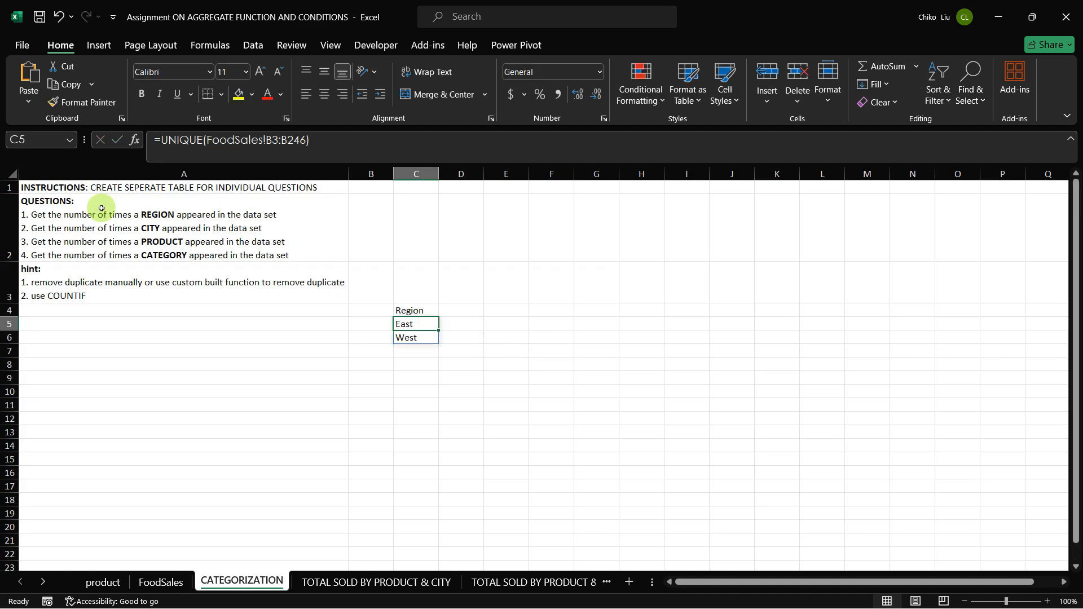
Step: Add the header "Count" in cell D4 beside the Region header
{"action": "key", "text": "Right"}
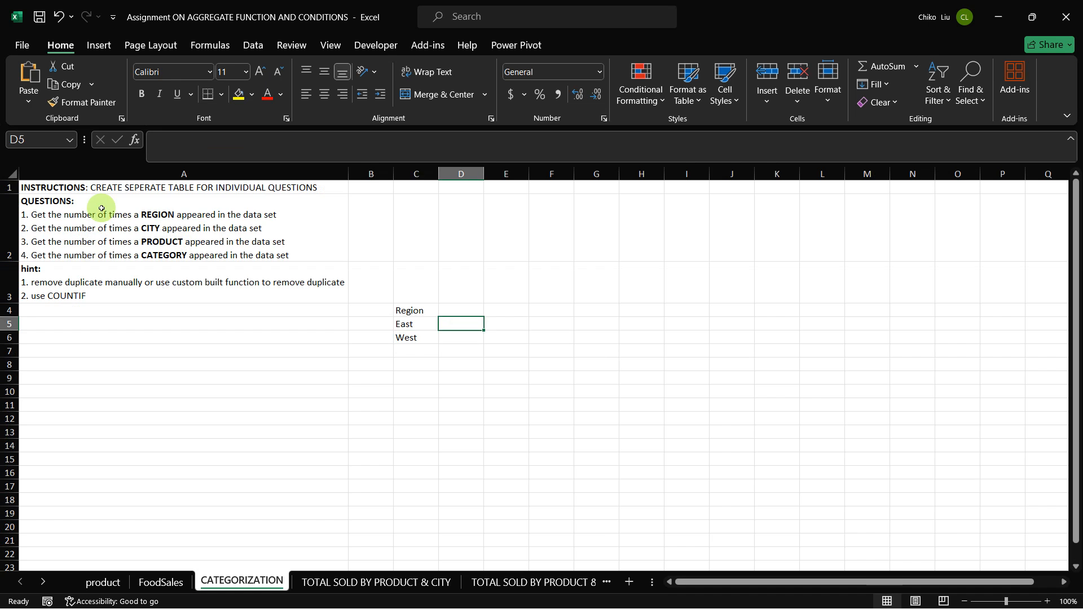
{"action": "key", "text": "Up"}
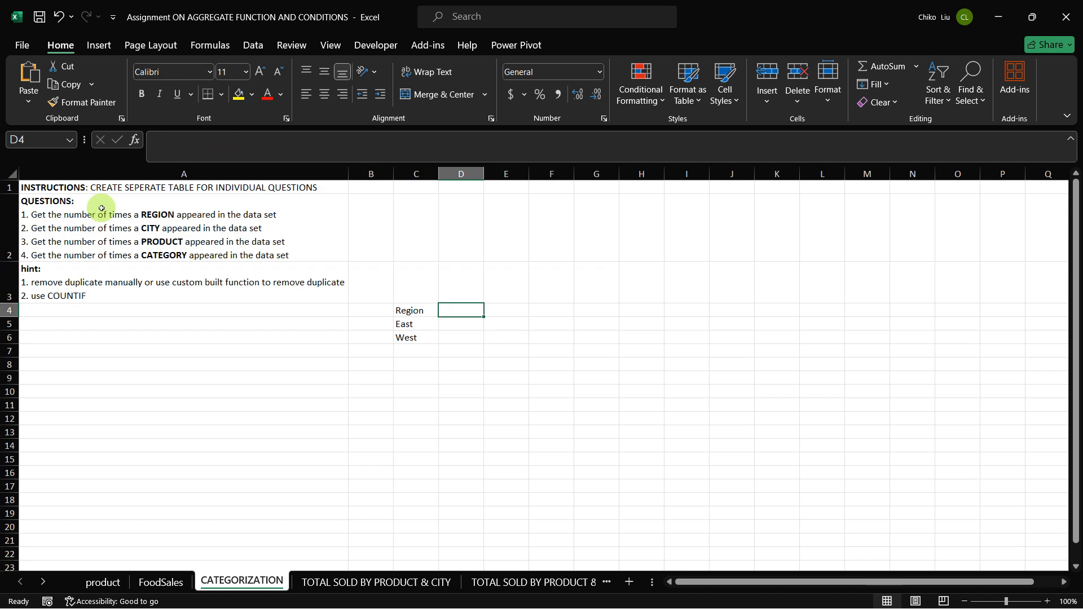
{"action": "type", "text": "Count"}
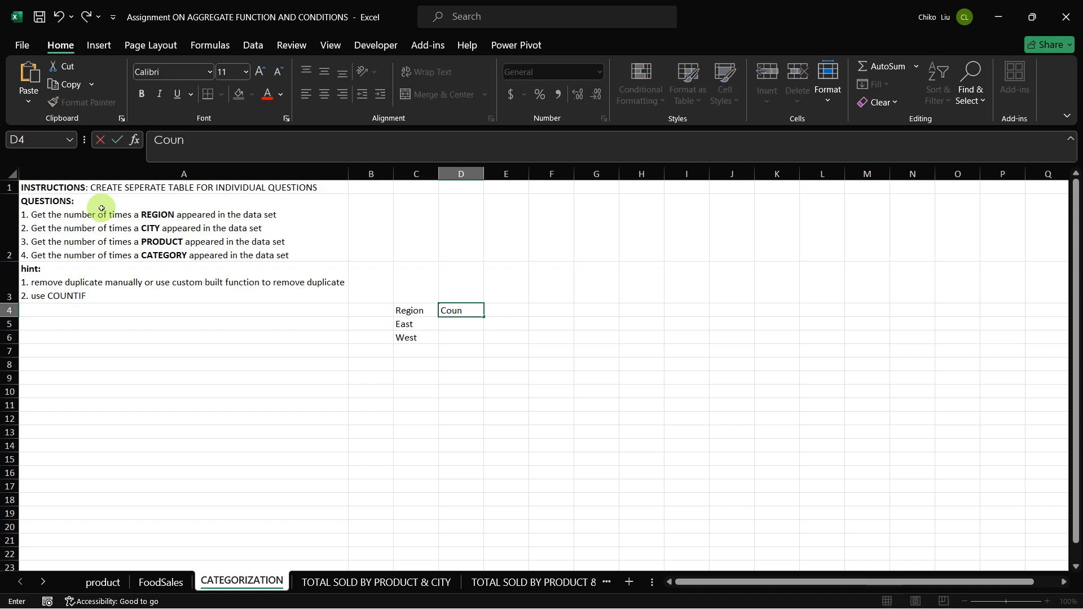
{"action": "key", "text": "Return"}
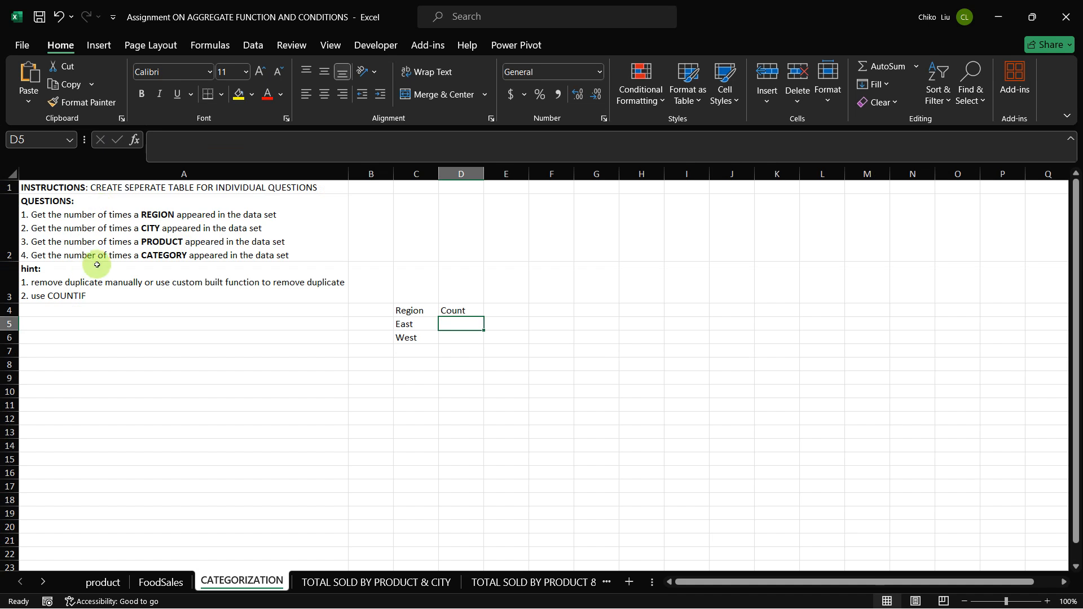
Step: Start a second table with the headers "City" in G4 and "Count" in H4
{"action": "left_click", "coordinate": [600, 311]}
{"action": "type", "text": "City"}
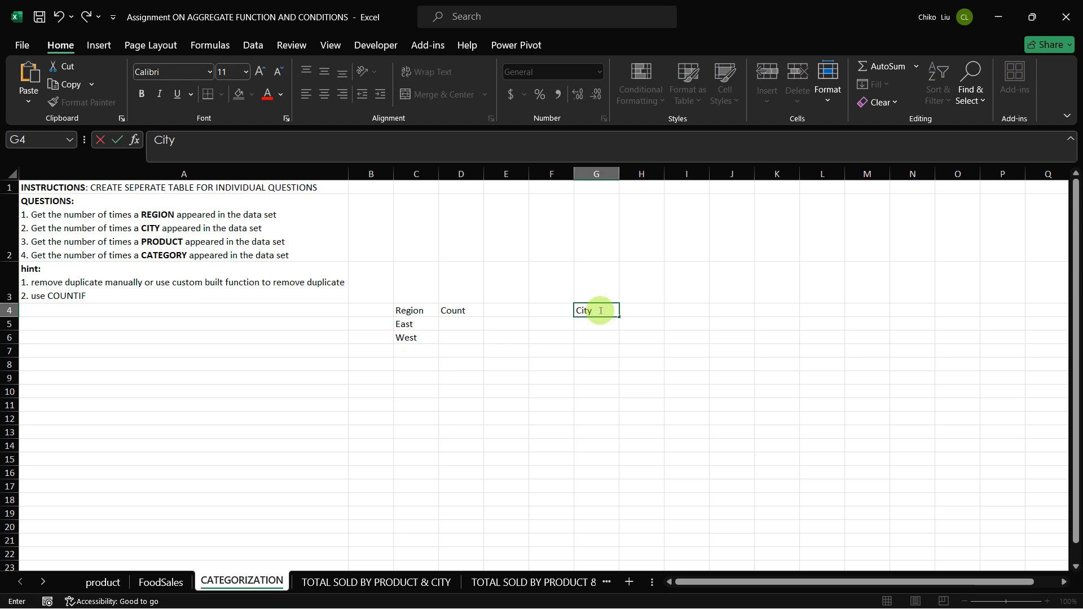
{"action": "key", "text": "Tab"}
{"action": "type", "text": "Count"}
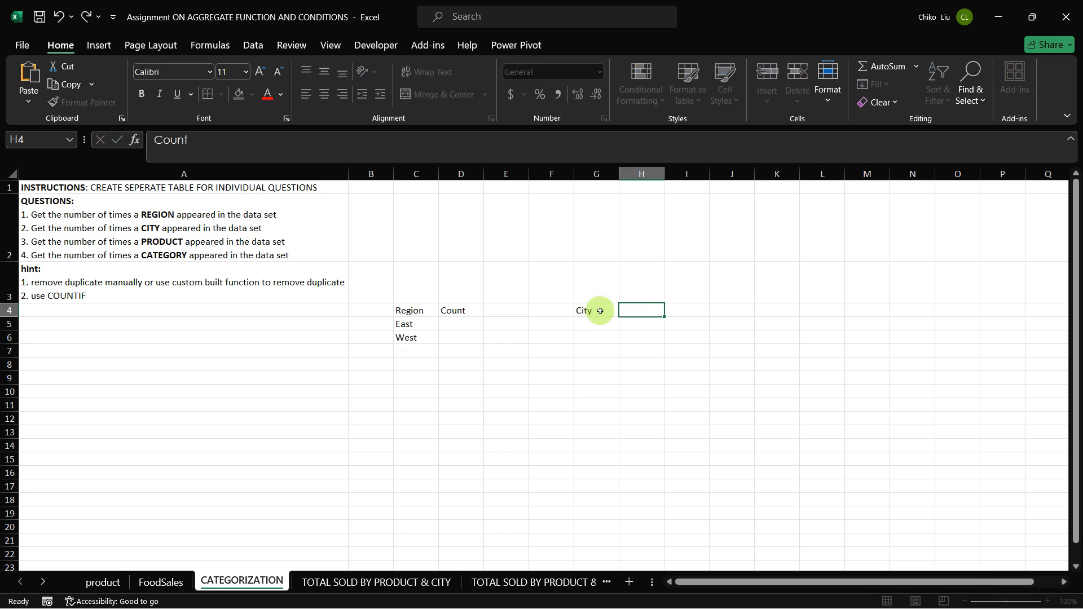
{"action": "key", "text": "Return"}
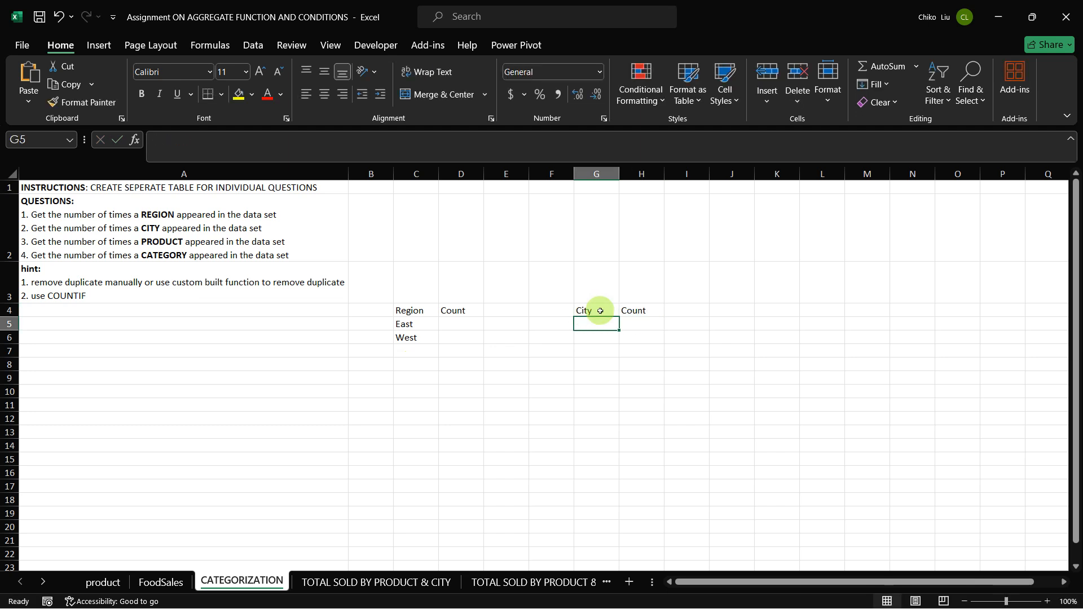
Step: List the distinct cities from G5 down with UNIQUE on the absolute range FoodSales!$C$3:$C$246, and widen column G to fit the names
{"action": "type", "text": "=un"}
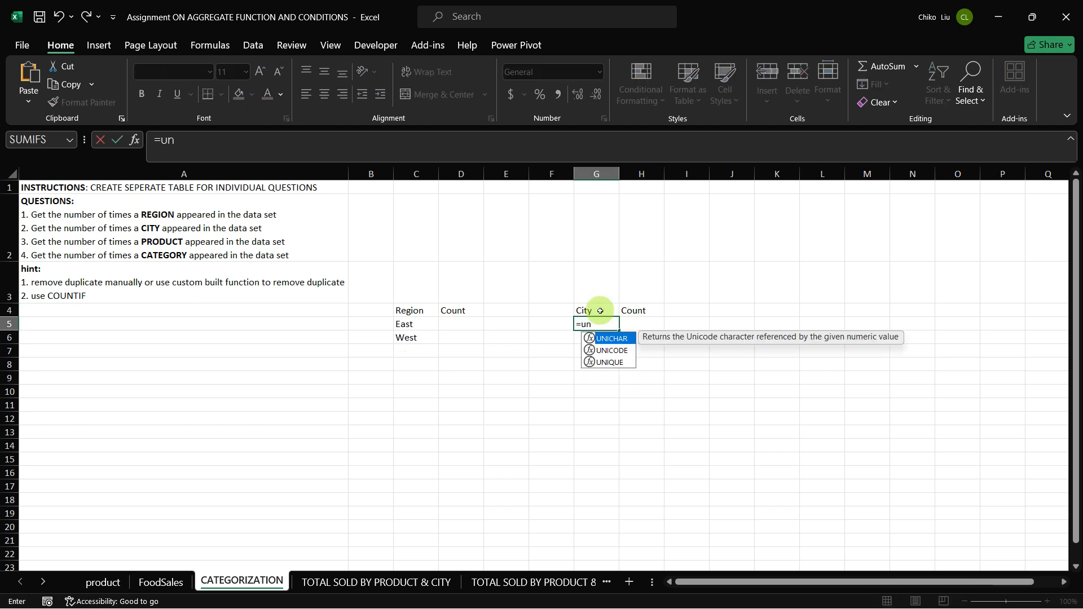
{"action": "key", "text": "Down"}
{"action": "key", "text": "Down"}
{"action": "key", "text": "Tab"}
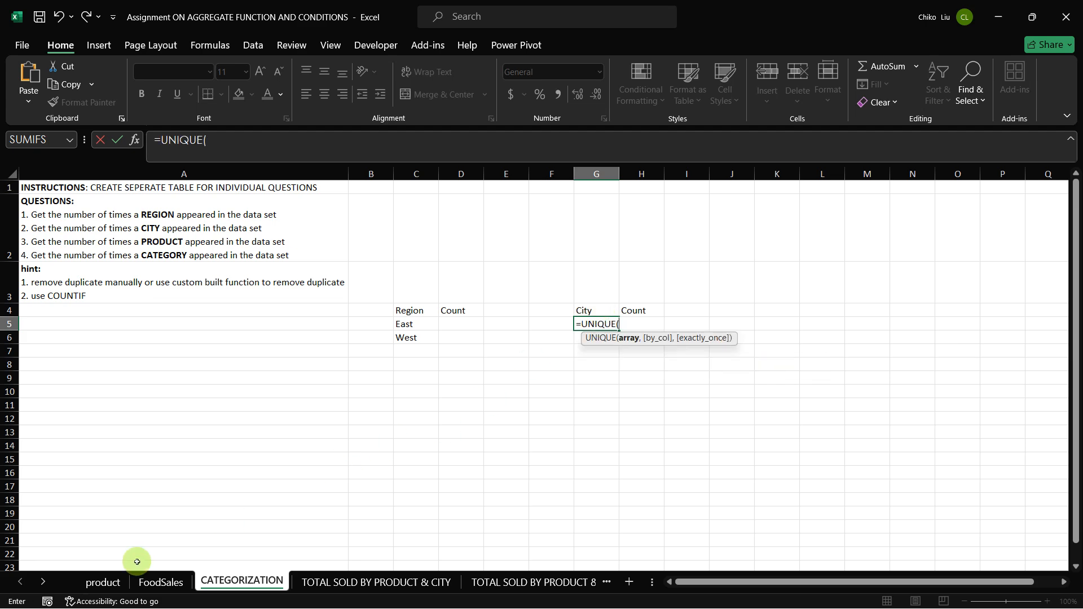
{"action": "left_click", "coordinate": [160, 582]}
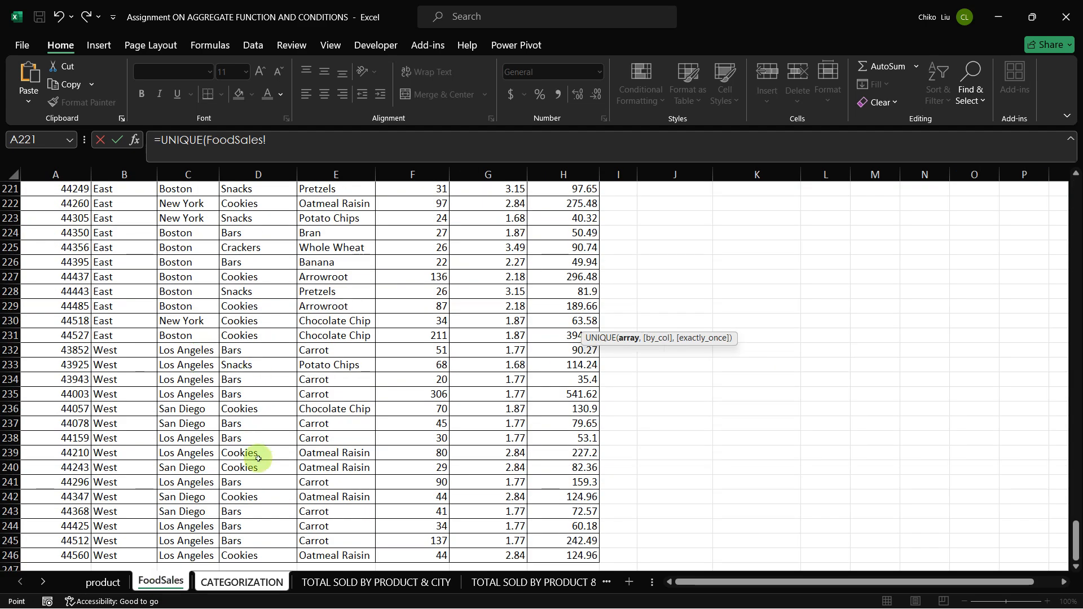
{"action": "left_click", "coordinate": [187, 558]}
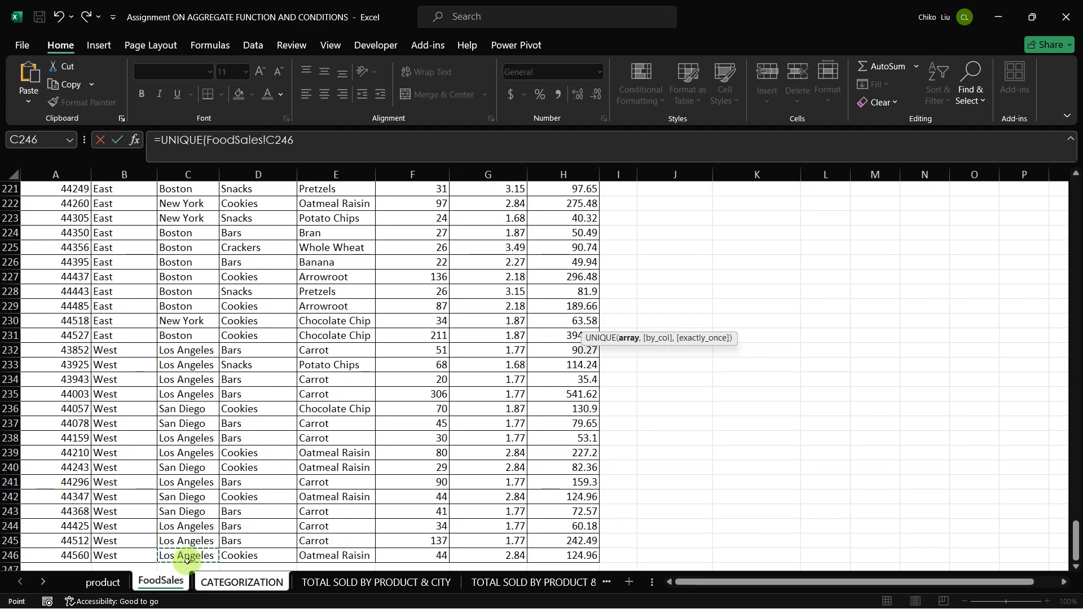
{"action": "key", "text": "ctrl+shift+Up"}
{"action": "key", "text": "shift+Down"}
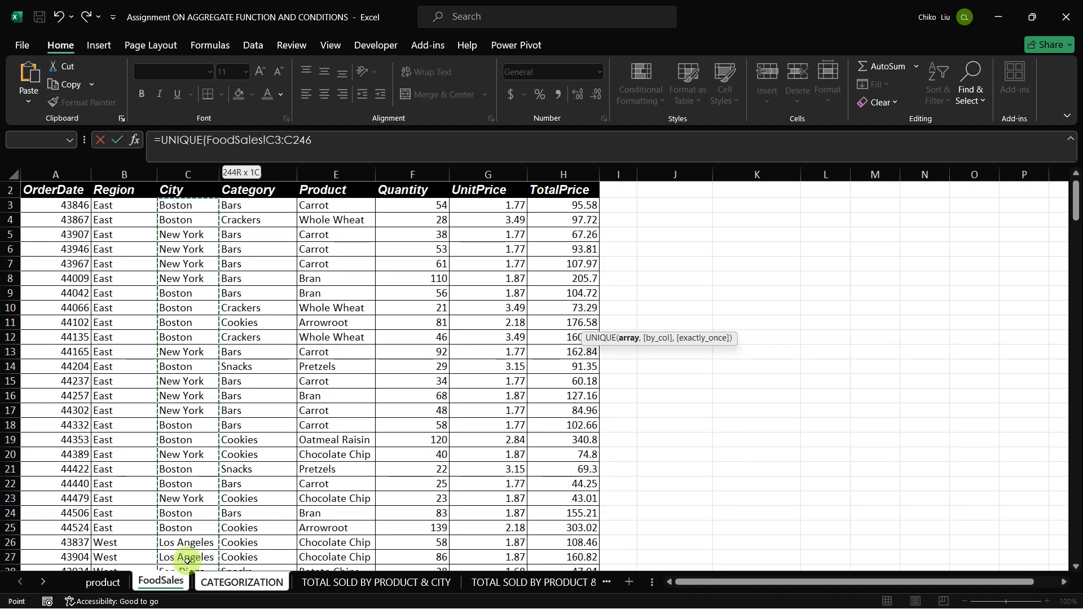
{"action": "key", "text": "F4"}
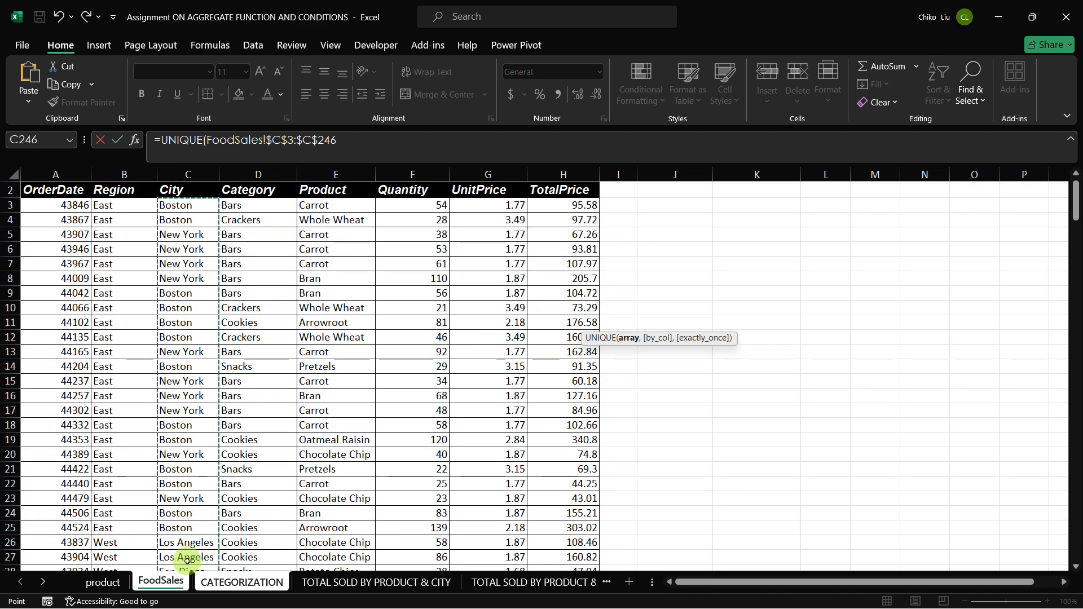
{"action": "type", "text": ")"}
{"action": "key", "text": "Return"}
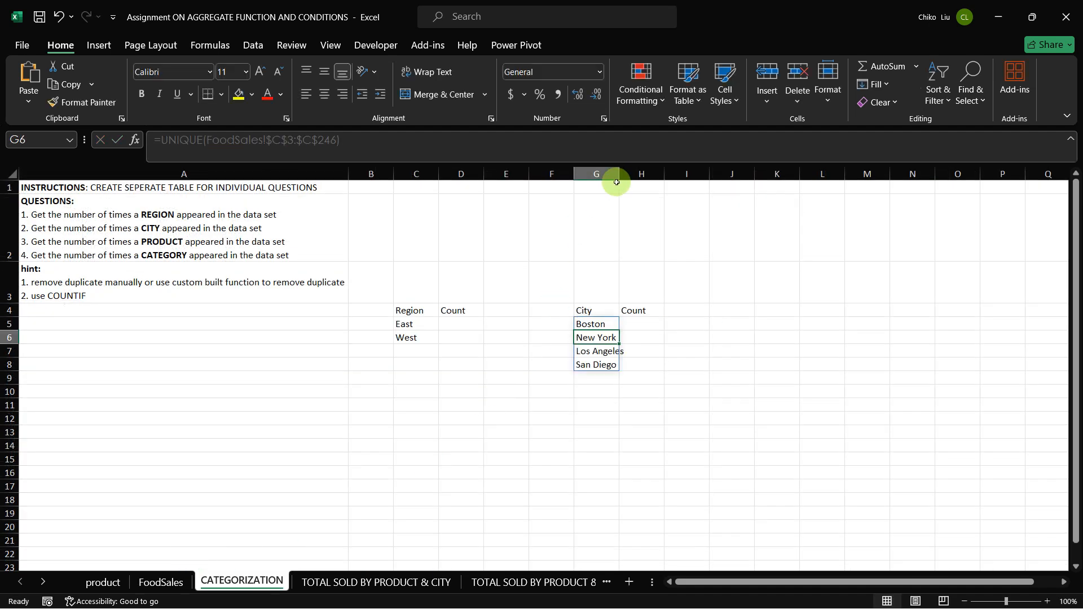
{"action": "left_click_drag", "start_coordinate": [619, 176], "coordinate": [627, 175]}
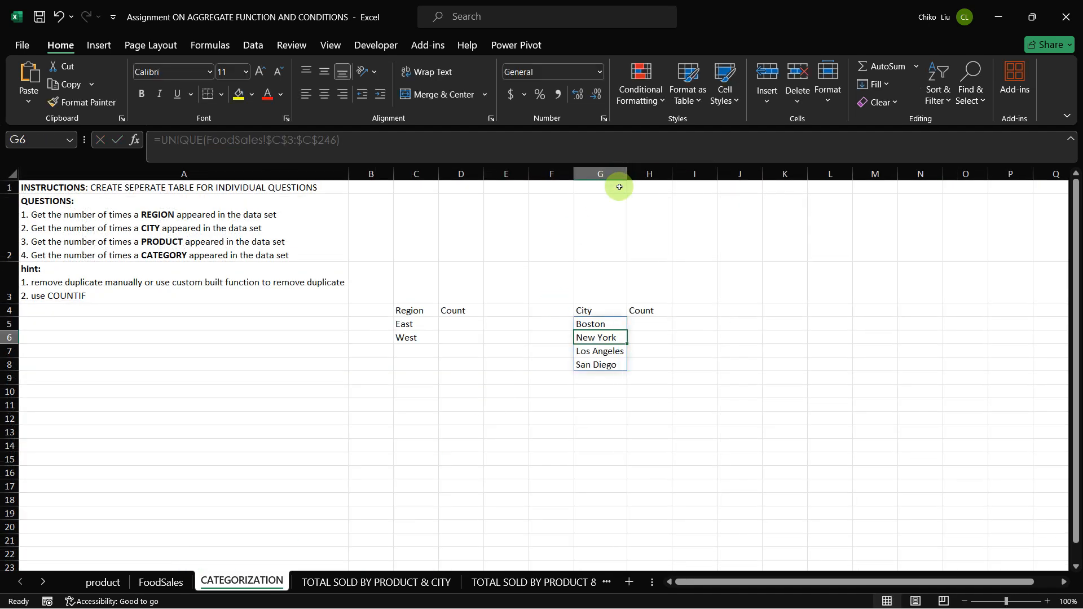
Step: Start a third table below the Region table with the headers "Product" in C10 and "Count" in D10
{"action": "left_click", "coordinate": [612, 319]}
{"action": "key", "text": "Right"}
{"action": "key", "text": "Right"}
{"action": "key", "text": "Right"}
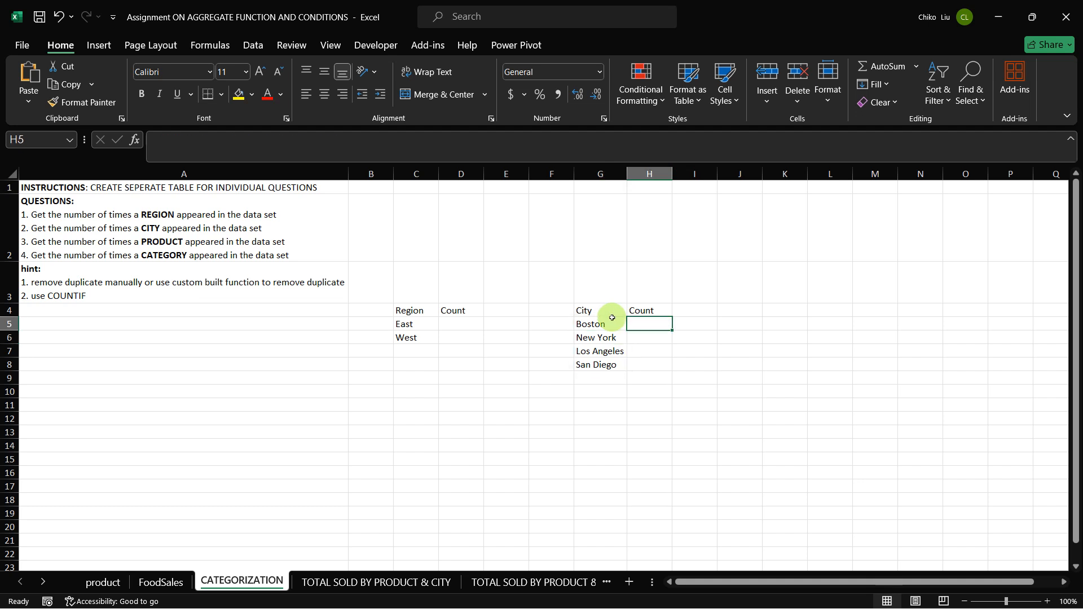
{"action": "key", "text": "Up"}
{"action": "key", "text": "Down"}
{"action": "key", "text": "Down"}
{"action": "key", "text": "Down"}
{"action": "key", "text": "Down"}
{"action": "key", "text": "Down"}
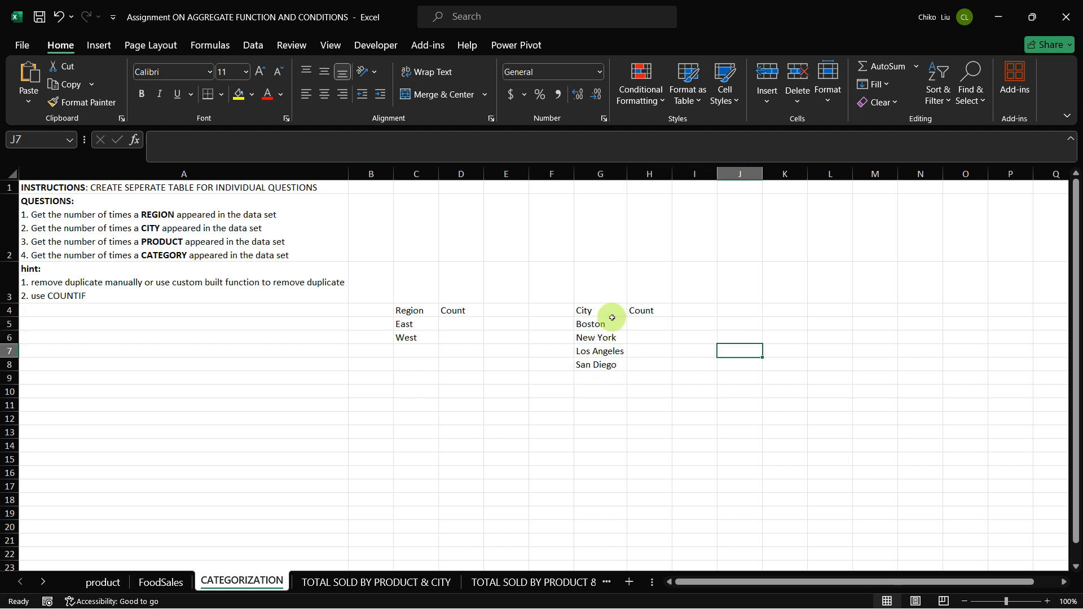
{"action": "key", "text": "Left"}
{"action": "key", "text": "Left"}
{"action": "key", "text": "Left"}
{"action": "key", "text": "Left"}
{"action": "key", "text": "Left"}
{"action": "key", "text": "Left"}
{"action": "key", "text": "Left"}
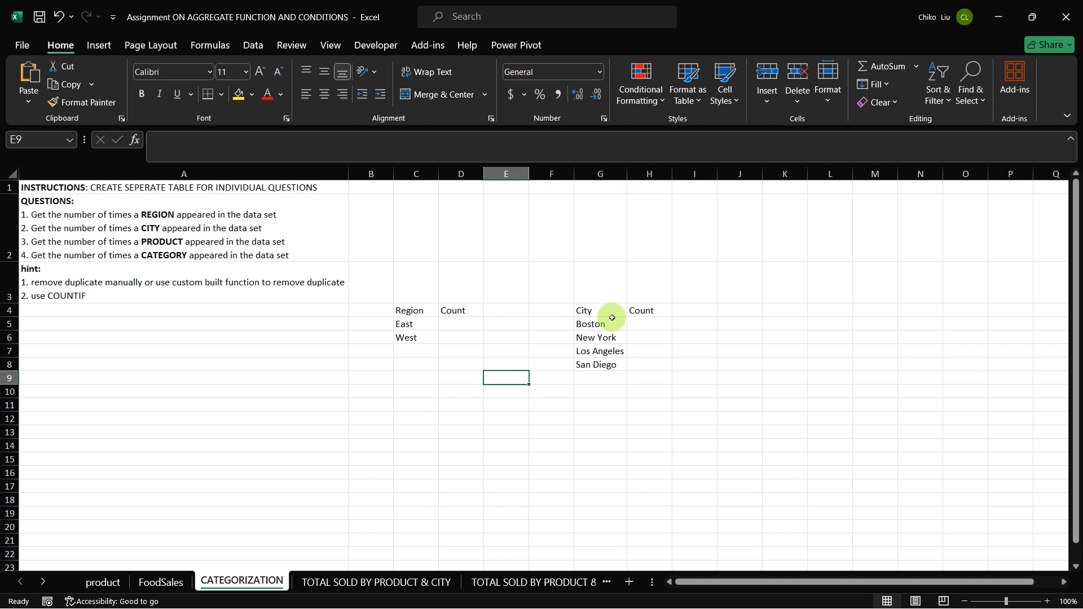
{"action": "key", "text": "Down"}
{"action": "type", "text": "P"}
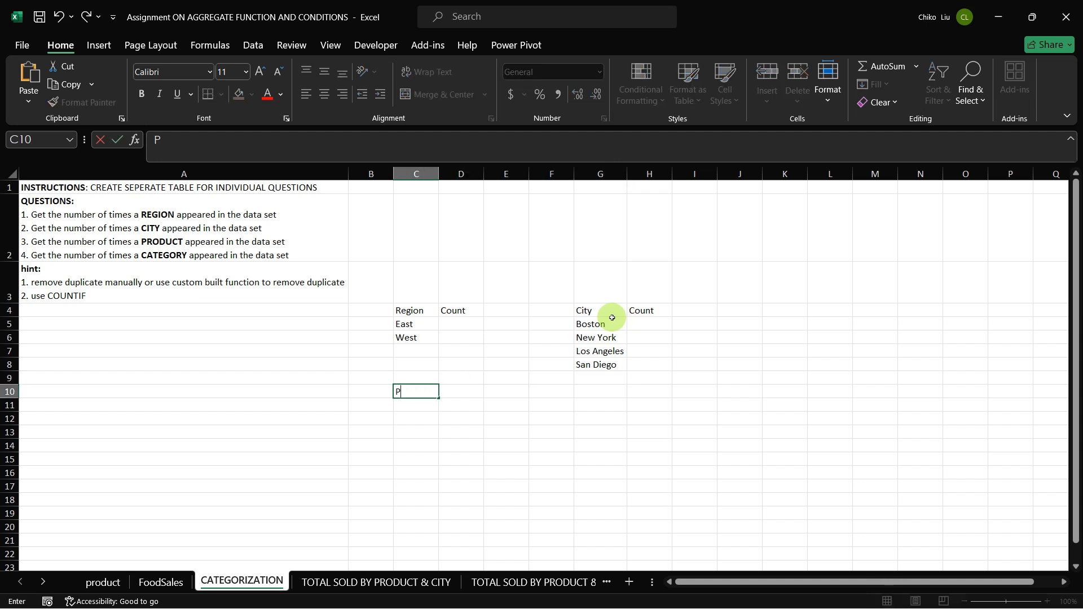
{"action": "type", "text": "roduct"}
{"action": "key", "text": "Tab"}
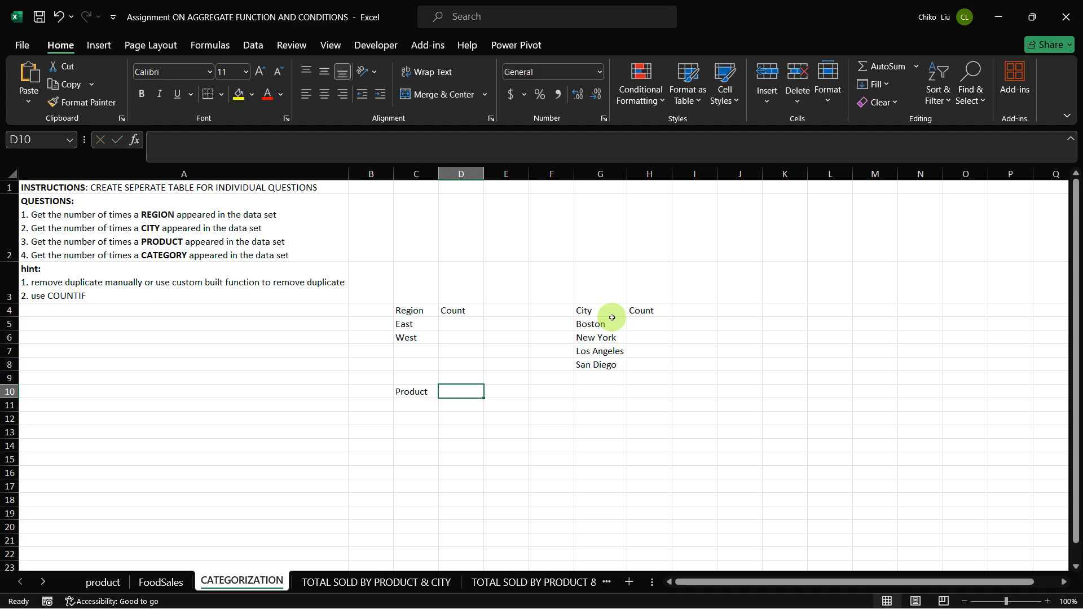
{"action": "type", "text": "Count"}
{"action": "key", "text": "Tab"}
Step: Start a fourth table below the City table with the headers "Category" in G10 and "Count" in H10
{"action": "key", "text": "Tab"}
{"action": "key", "text": "Tab"}
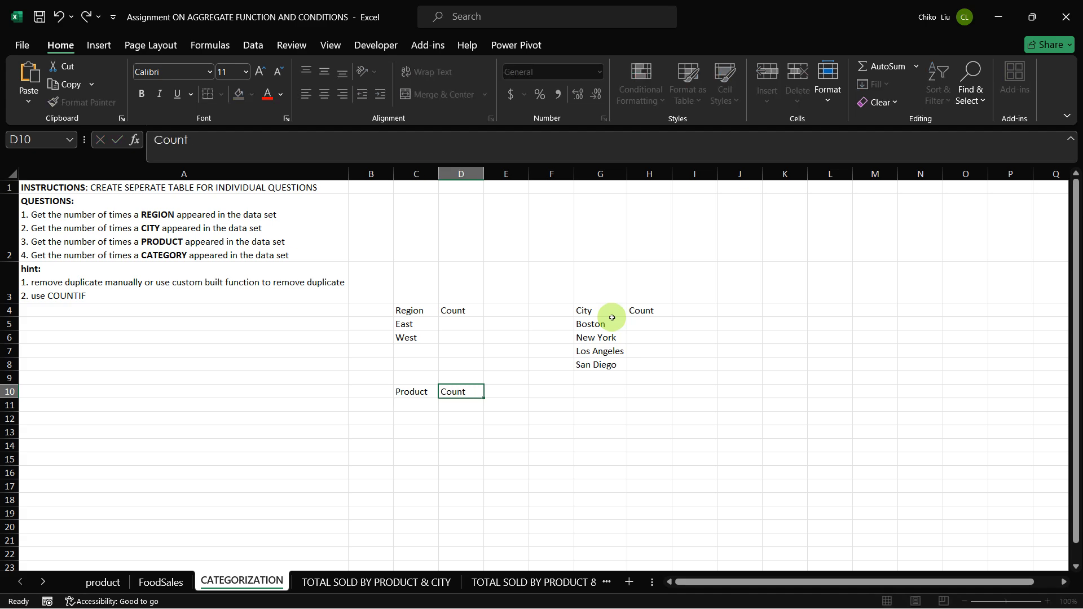
{"action": "key", "text": "alt+Tab"}
{"action": "key", "text": "alt+shift+Tab"}
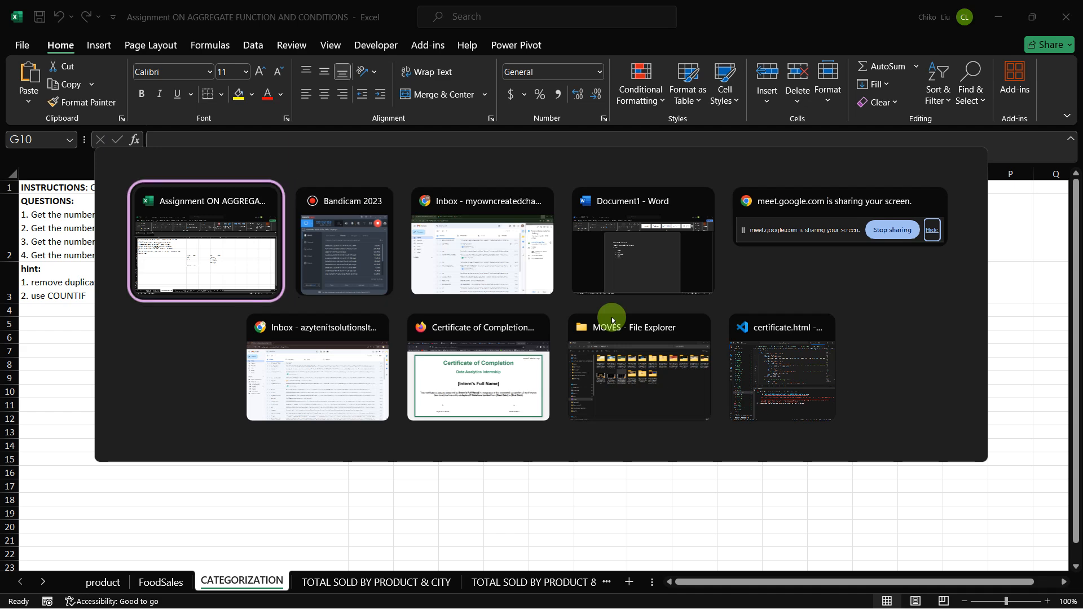
{"action": "type", "text": "cATEGORY"}
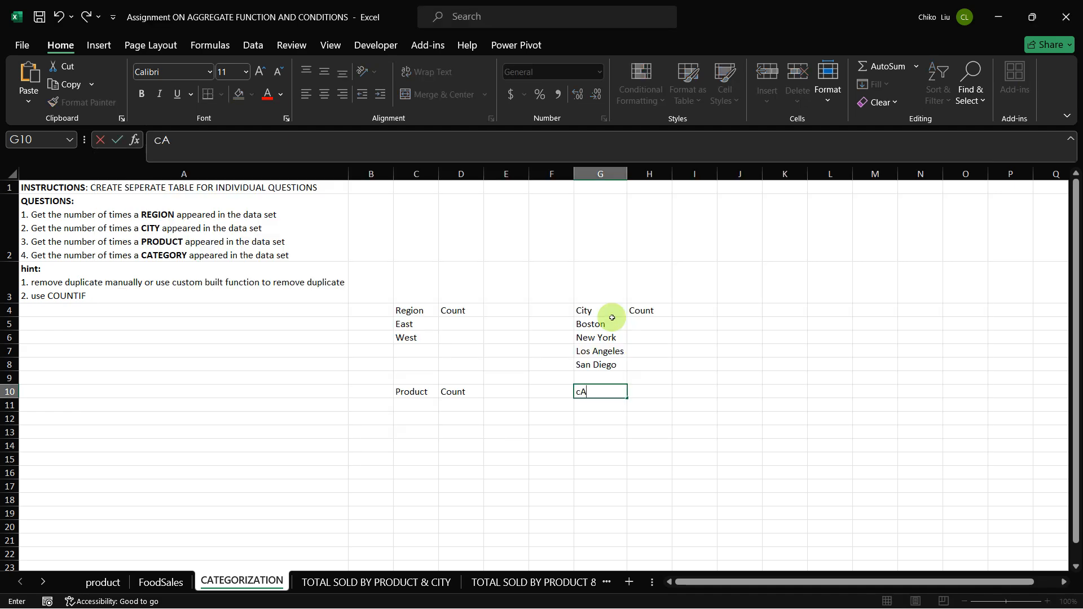
{"action": "key", "text": "BackSpace"}
{"action": "key", "text": "BackSpace"}
{"action": "key", "text": "BackSpace"}
{"action": "key", "text": "BackSpace"}
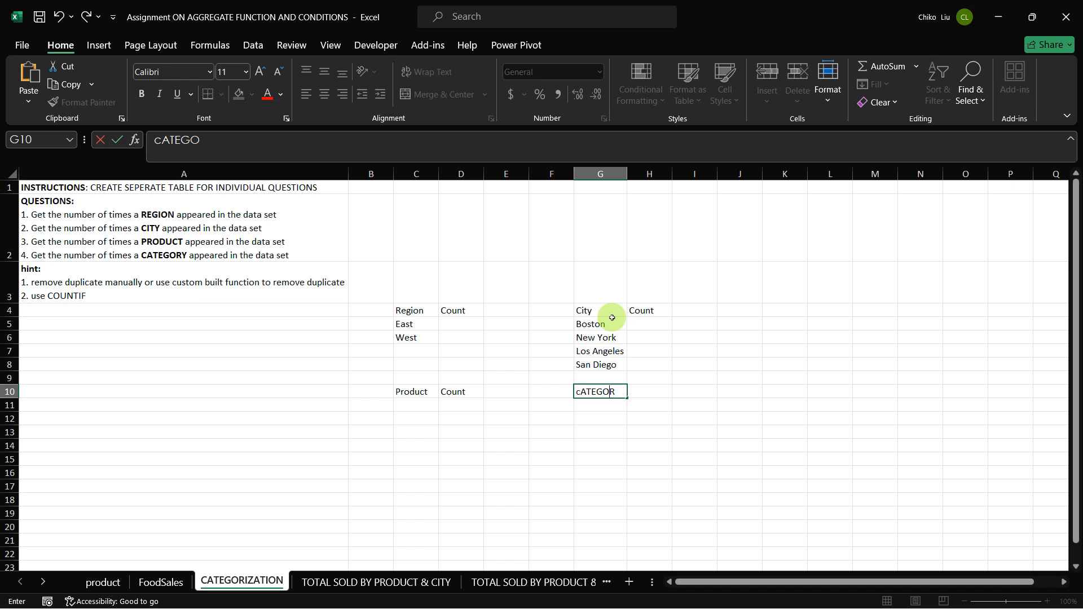
{"action": "key", "text": "BackSpace"}
{"action": "key", "text": "BackSpace"}
{"action": "type", "text": "Category"}
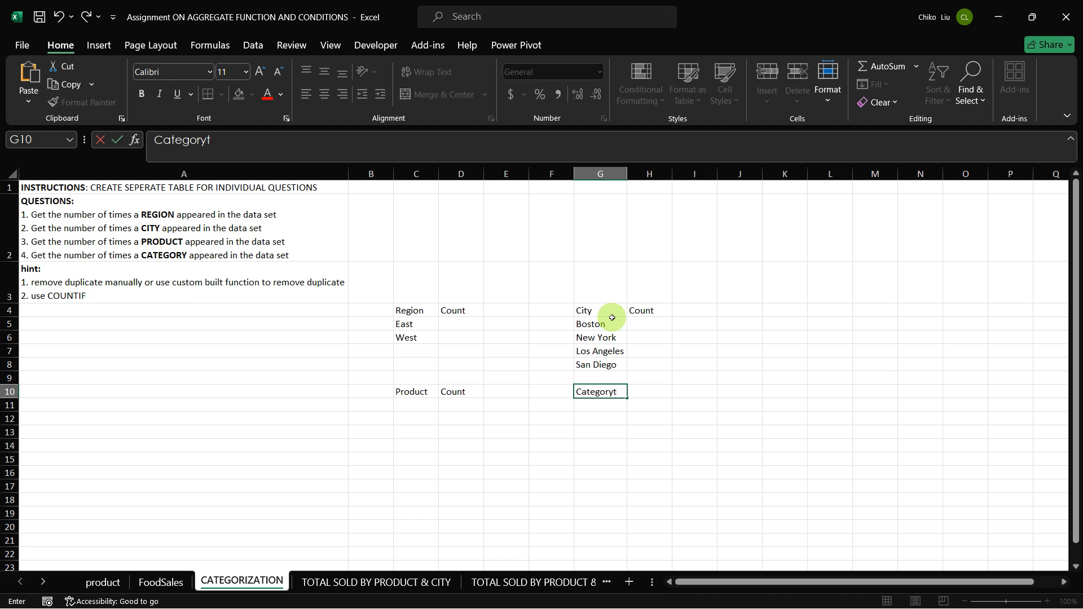
{"action": "key", "text": "Tab"}
{"action": "type", "text": "Coun"}
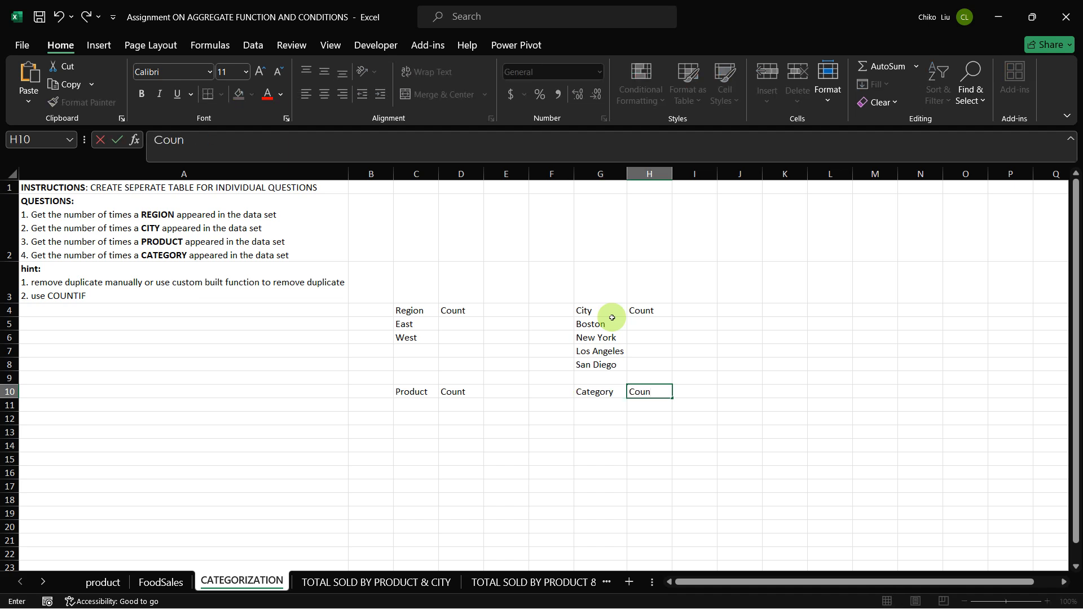
{"action": "type", "text": "t"}
Step: List the distinct products from C11 down with UNIQUE on FoodSales!$E$3:$E$246, and widen column C to fit the names
{"action": "key", "text": "Left"}
{"action": "key", "text": "Left"}
{"action": "key", "text": "Left"}
{"action": "key", "text": "Left"}
{"action": "key", "text": "Left"}
{"action": "key", "text": "Down"}
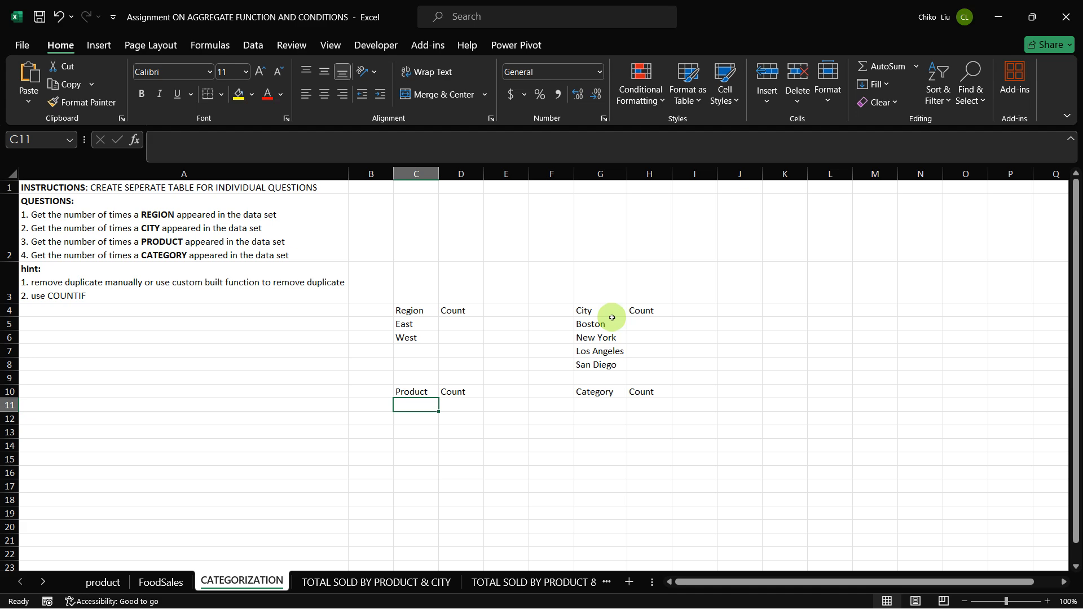
{"action": "type", "text": "=un"}
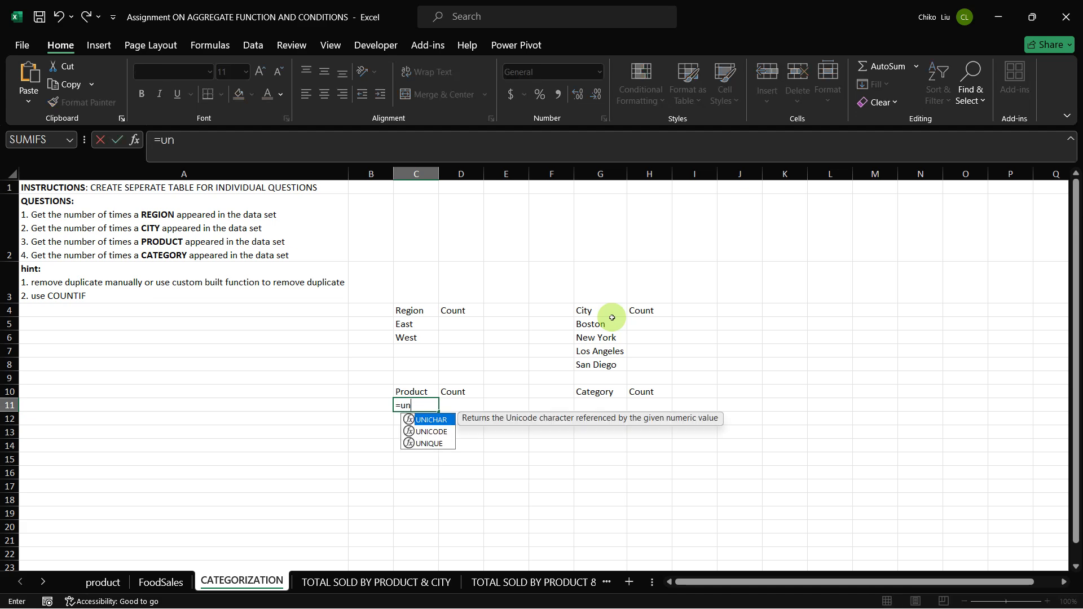
{"action": "key", "text": "Down"}
{"action": "key", "text": "Tab"}
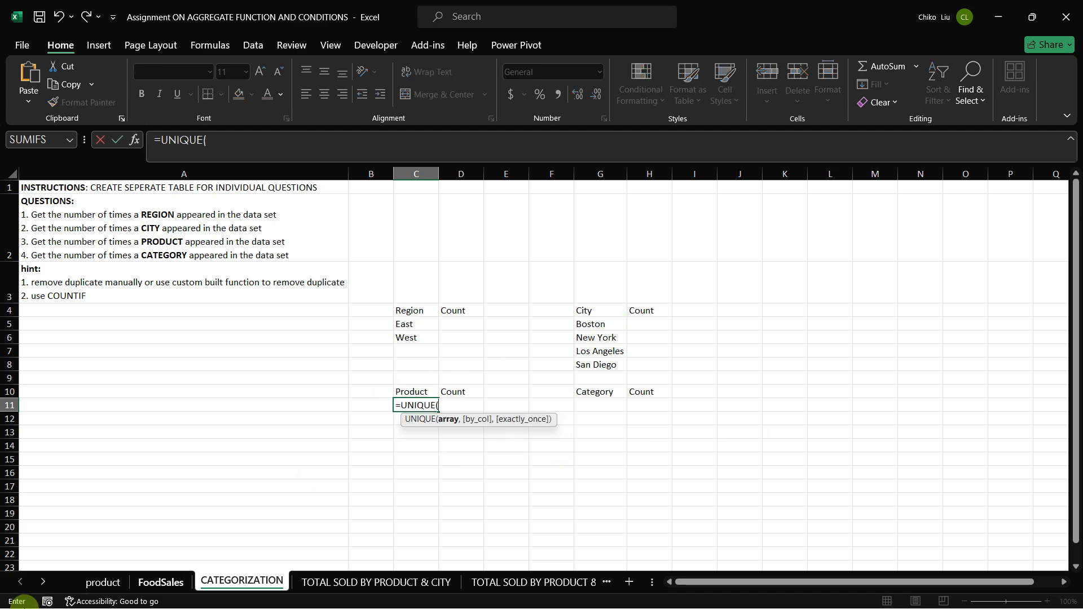
{"action": "left_click", "coordinate": [161, 581]}
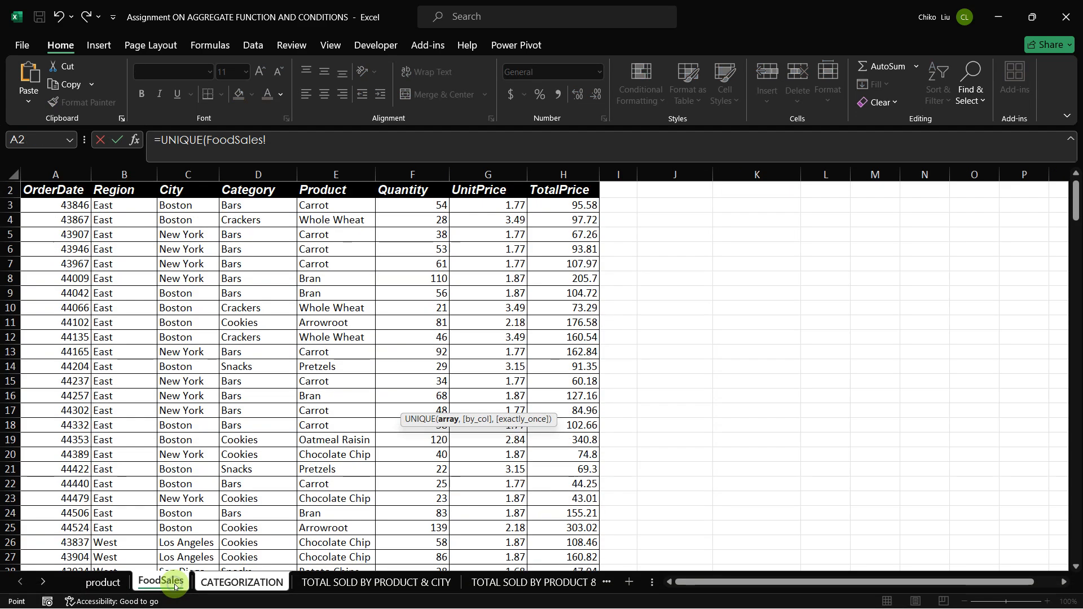
{"action": "left_click", "coordinate": [310, 207]}
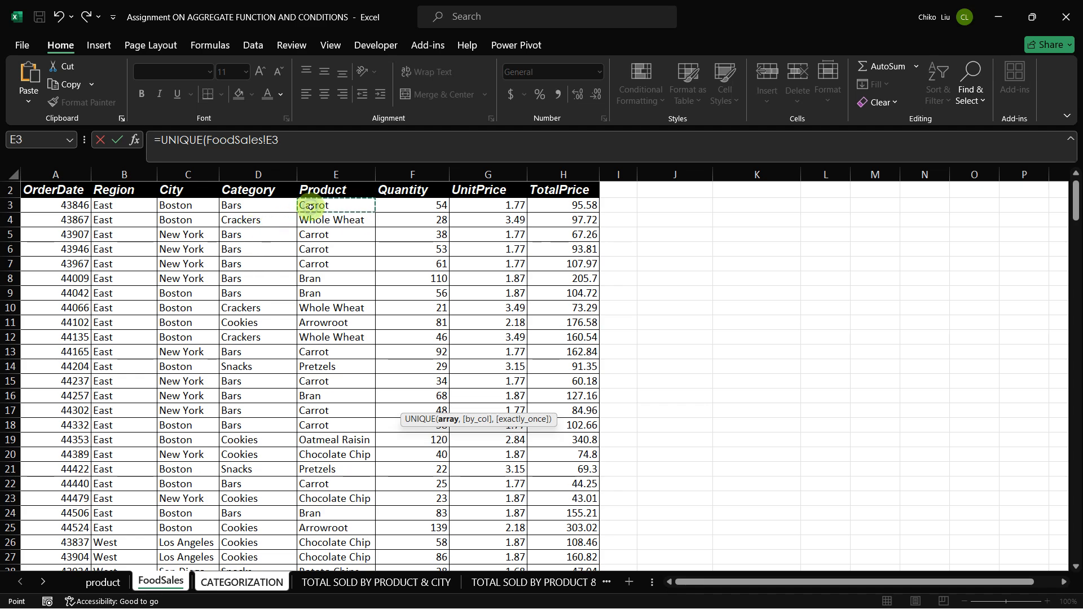
{"action": "key", "text": "ctrl+shift+Down"}
{"action": "key", "text": "F4"}
{"action": "key", "text": "Return"}
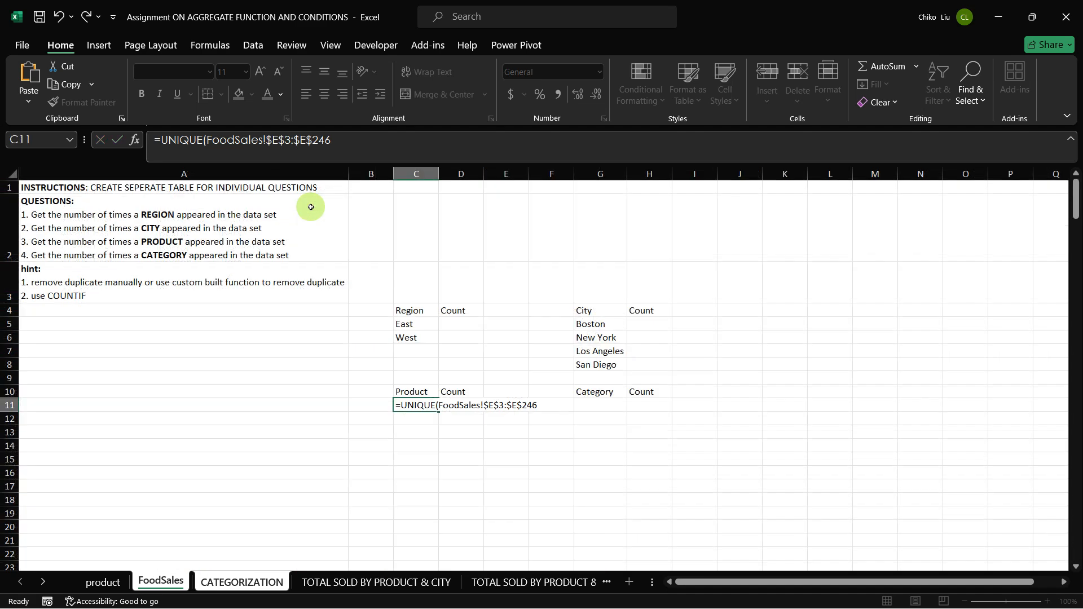
{"action": "key", "text": "Up"}
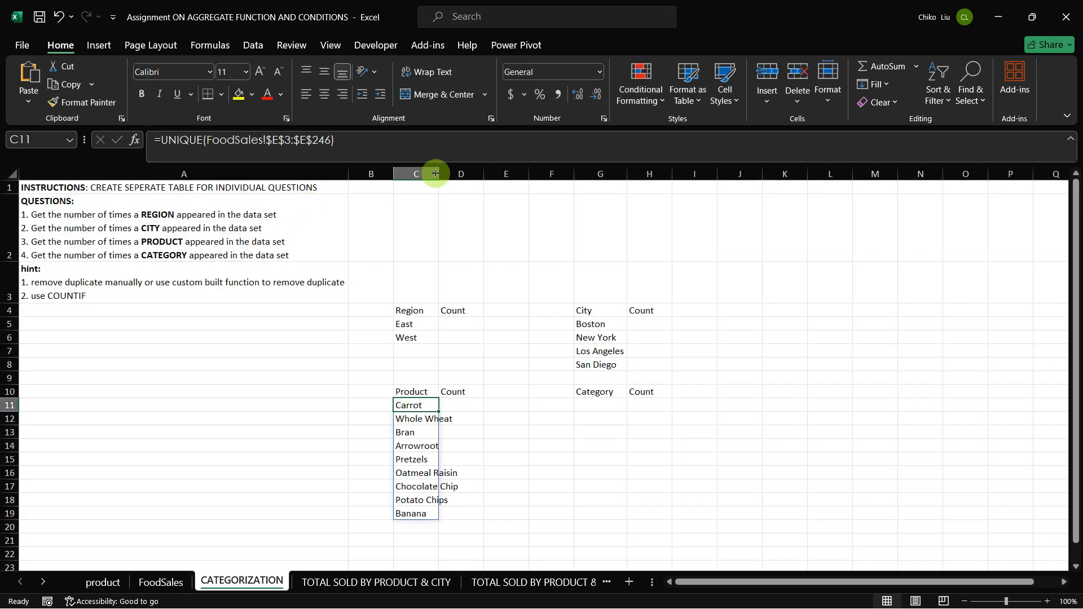
{"action": "left_click_drag", "start_coordinate": [438, 172], "coordinate": [462, 172]}
Step: List the distinct categories from G11 down with a UNIQUE formula on FoodSales!D3:D246
{"action": "left_click", "coordinate": [631, 406]}
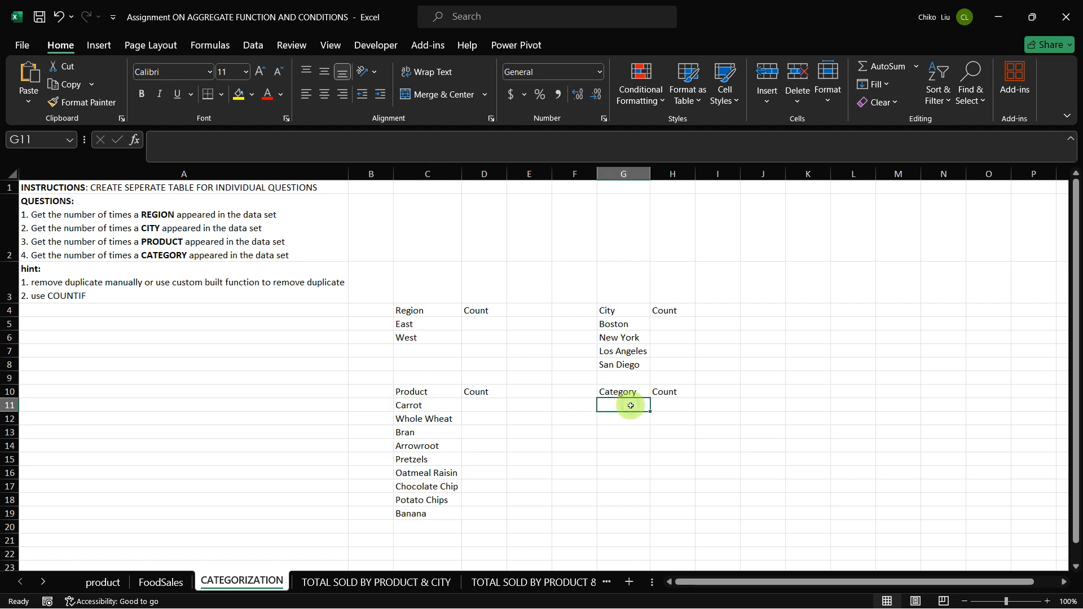
{"action": "type", "text": "=unique"}
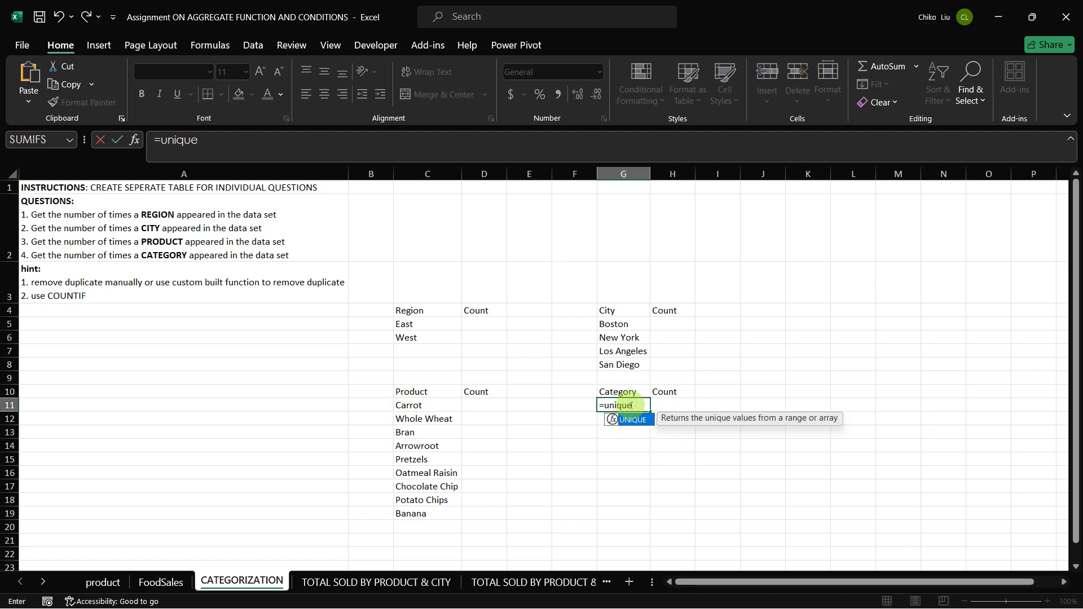
{"action": "key", "text": "Tab"}
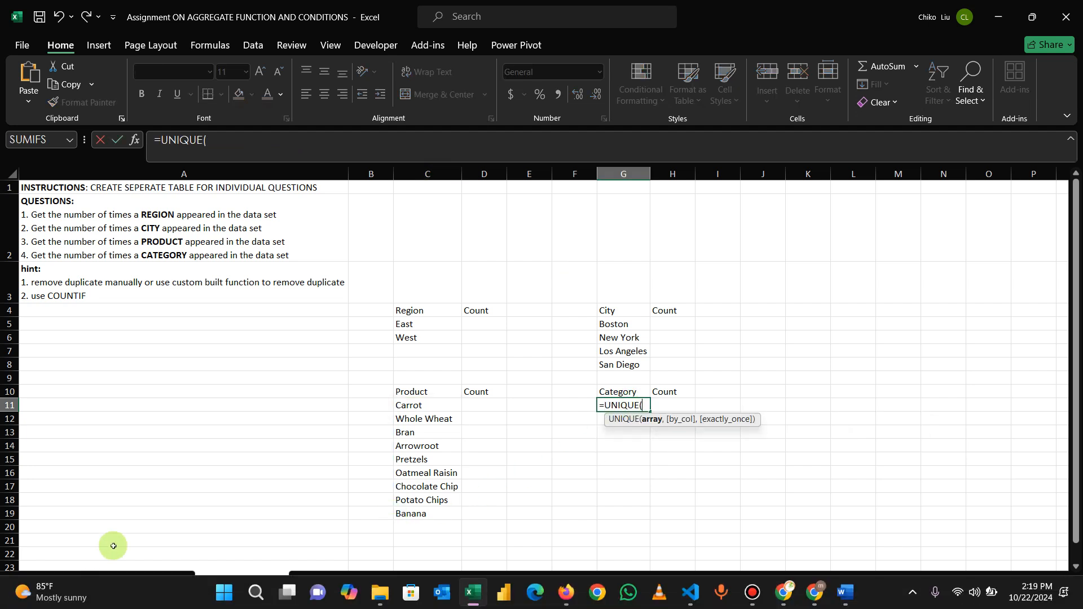
{"action": "left_click", "coordinate": [159, 581]}
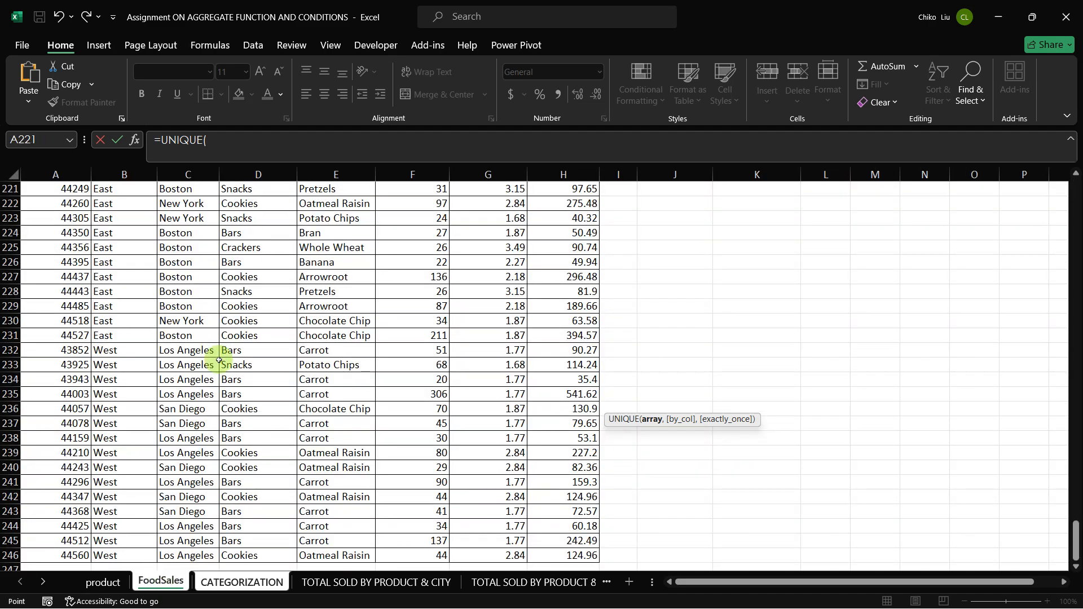
{"action": "left_click", "coordinate": [242, 554]}
{"action": "key", "text": "ctrl+shift+Up"}
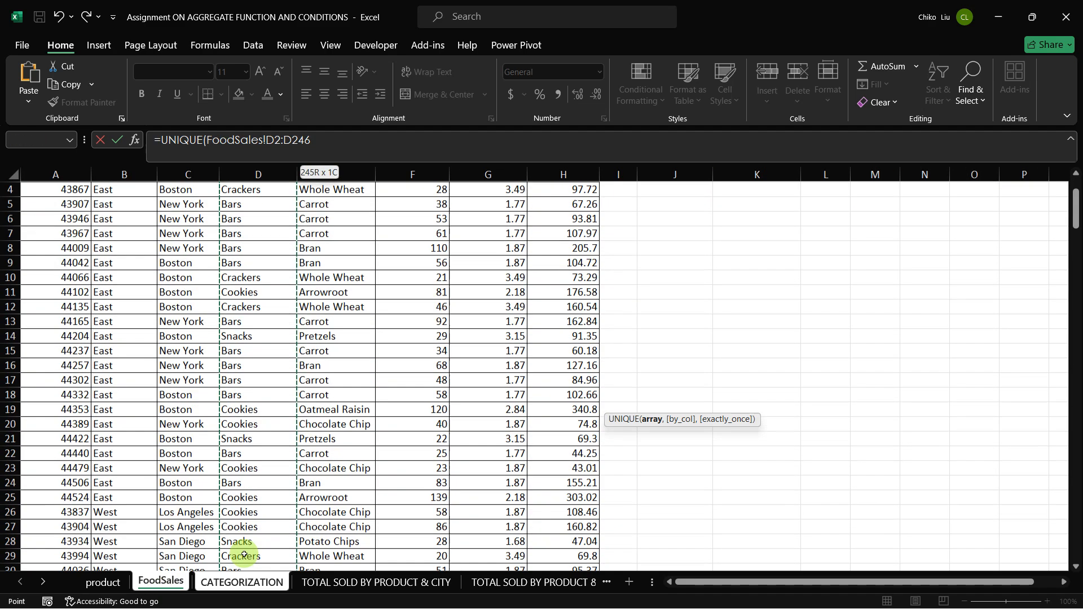
{"action": "key", "text": "Return"}
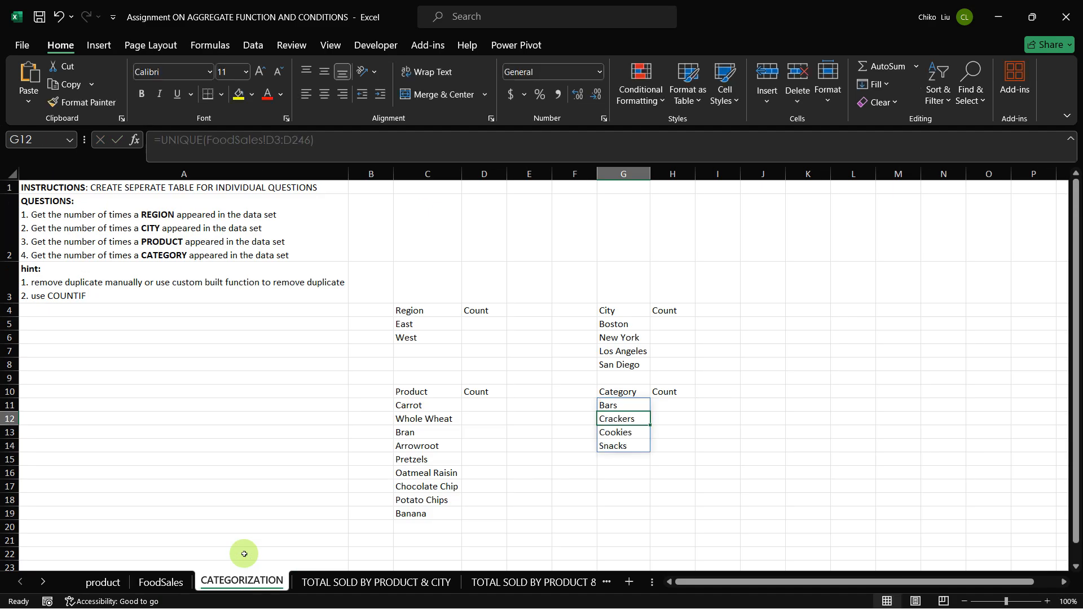
{"action": "key", "text": "Up"}
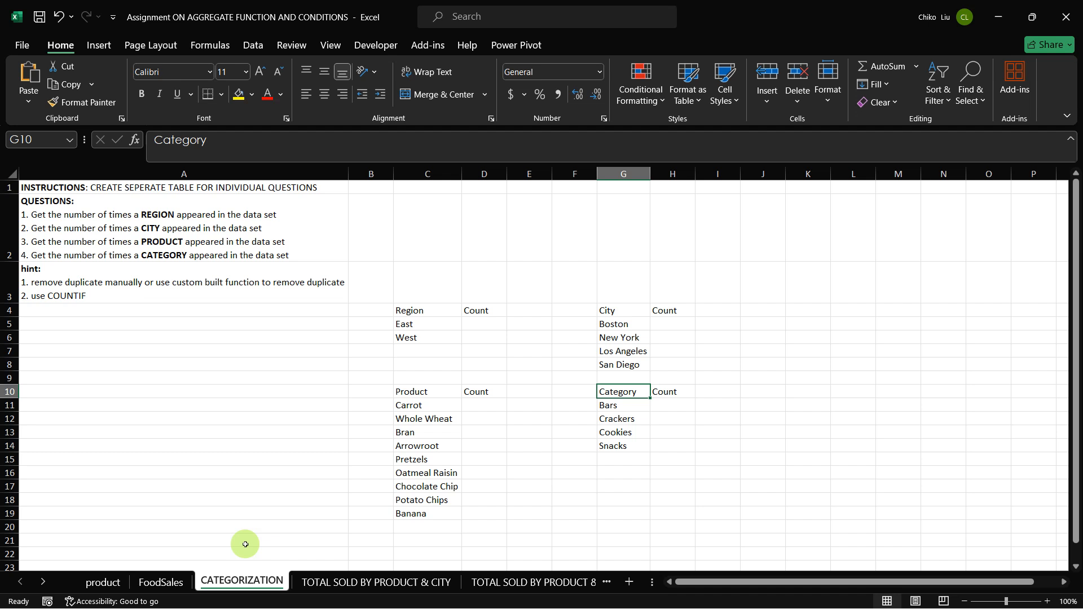
{"action": "left_click", "coordinate": [429, 311]}
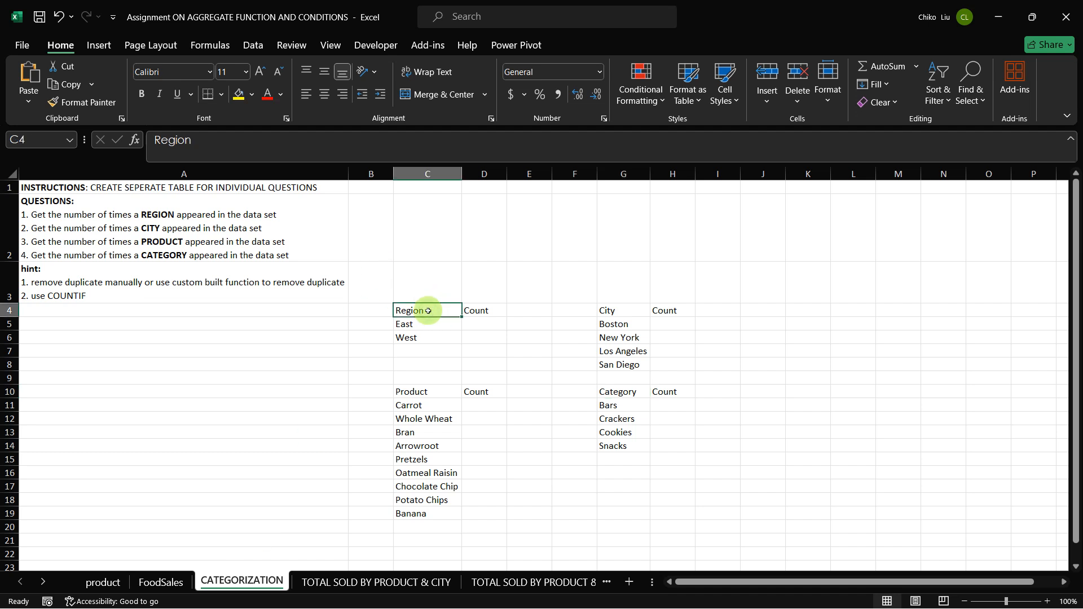
{"action": "left_click", "coordinate": [411, 325]}
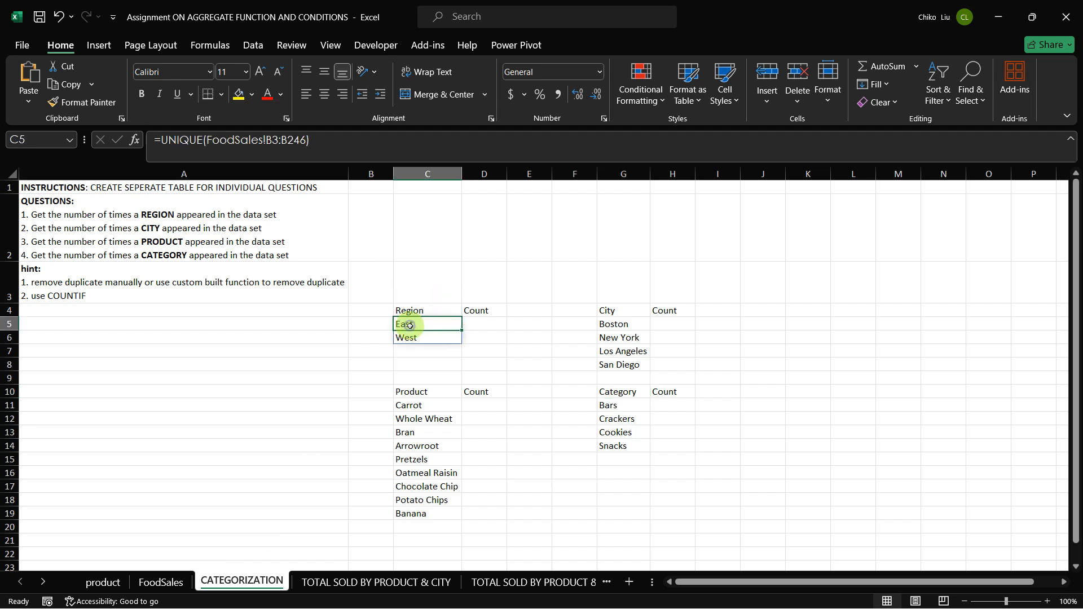
{"action": "left_click", "coordinate": [418, 338]}
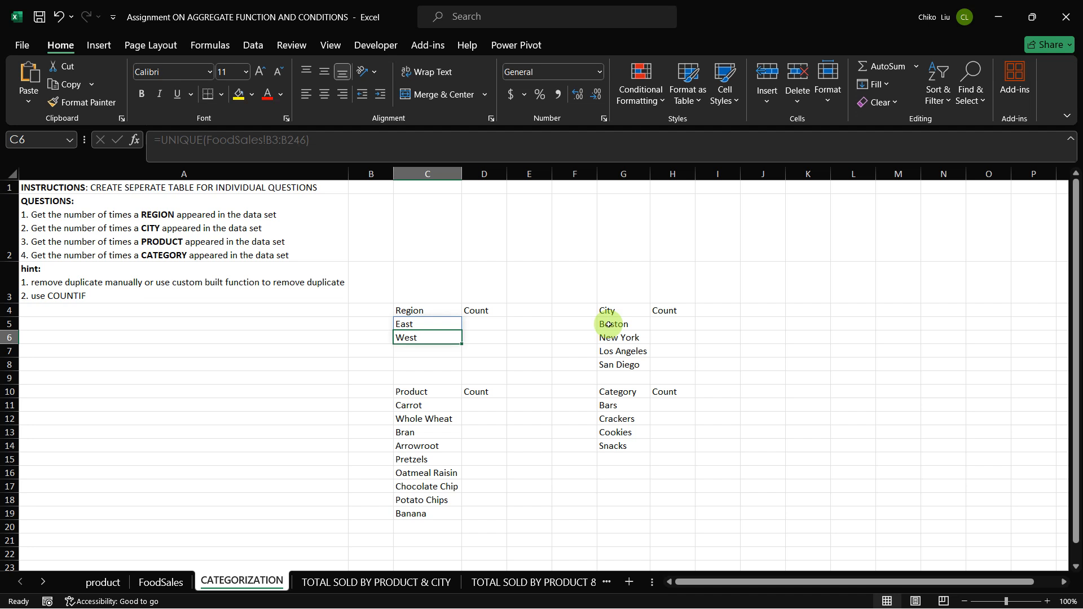
{"action": "left_click", "coordinate": [404, 324]}
{"action": "left_click", "coordinate": [409, 339]}
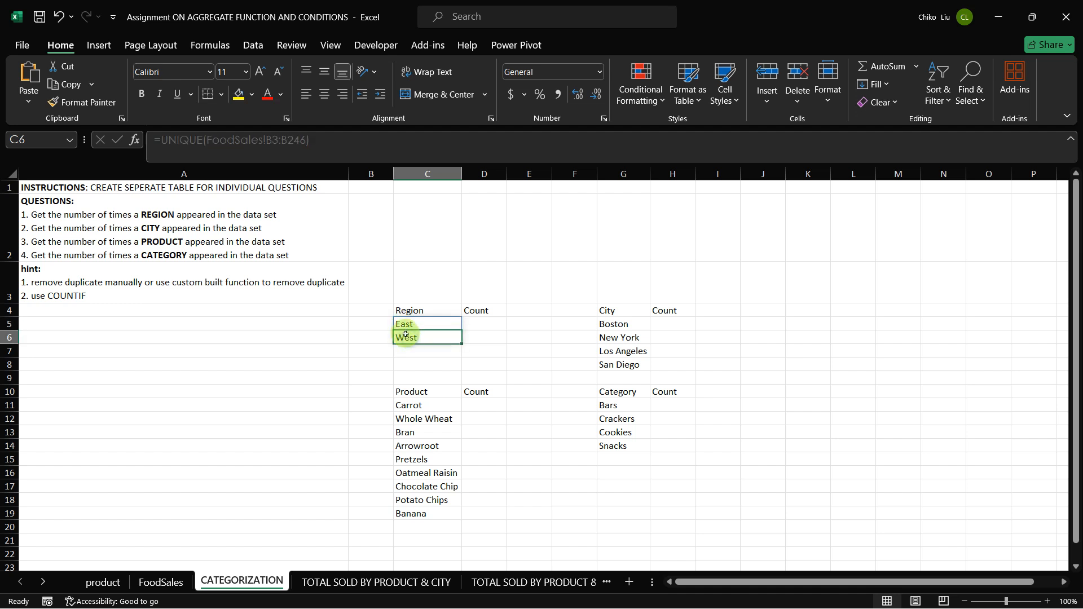
{"action": "left_click", "coordinate": [407, 325]}
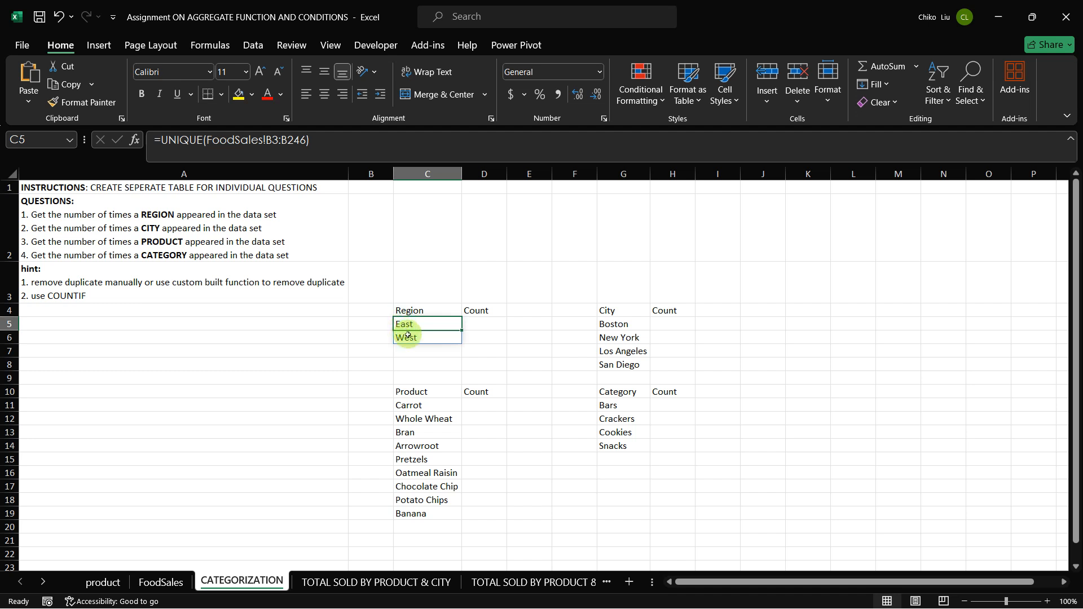
Step: Start a COUNTIF formula in D5 of the Region table with the absolute range FoodSales!$B$3:$B$246
{"action": "left_click", "coordinate": [494, 323]}
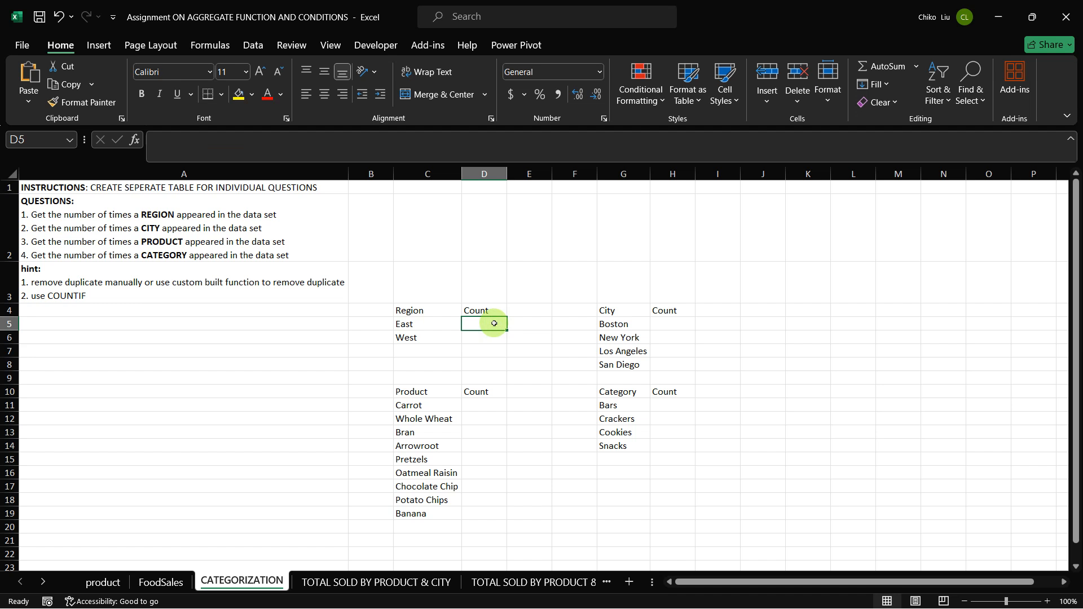
{"action": "type", "text": "="}
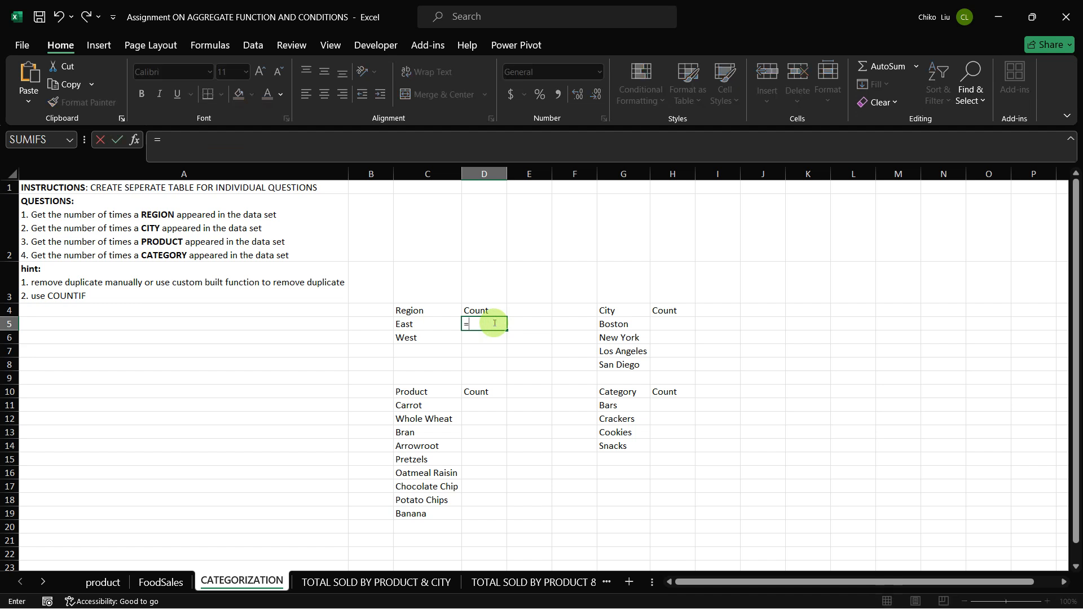
{"action": "type", "text": "COUNI"}
{"action": "key", "text": "BackSpace"}
{"action": "type", "text": "F("}
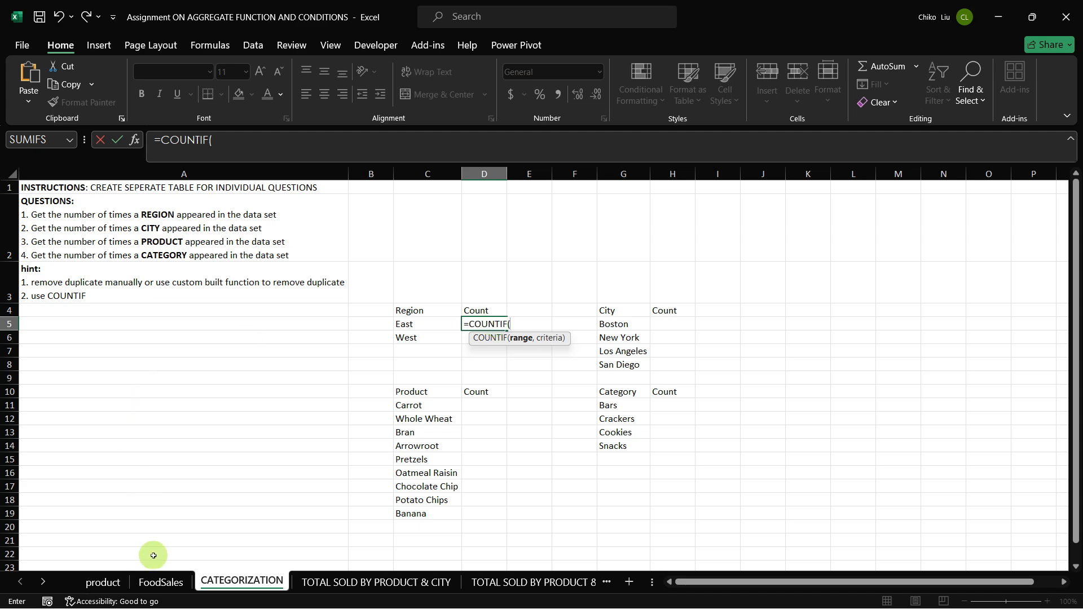
{"action": "left_click", "coordinate": [161, 595]}
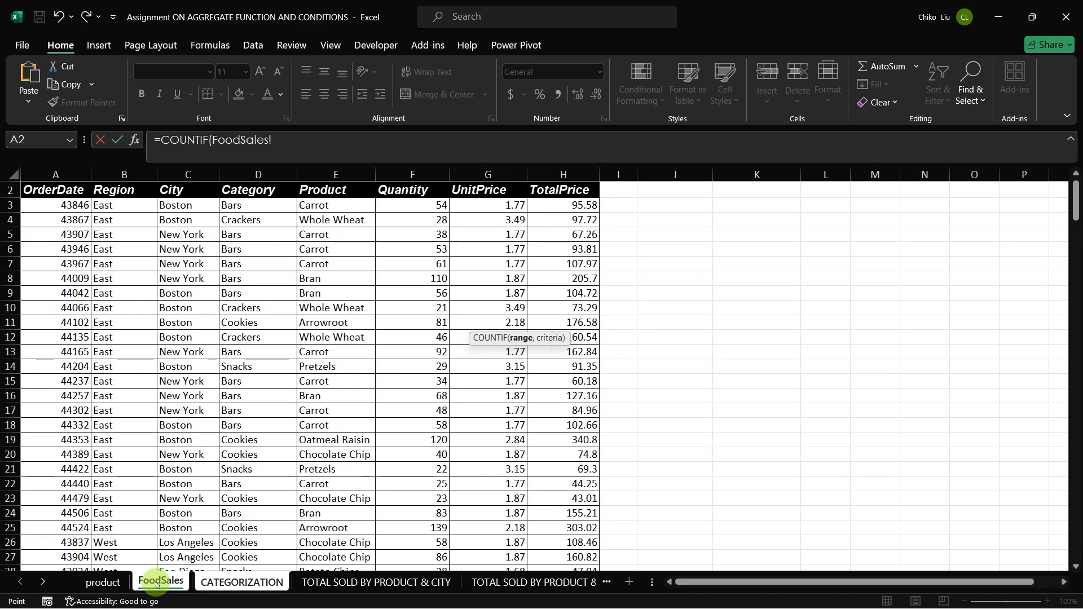
{"action": "left_click", "coordinate": [127, 212]}
{"action": "key", "text": "ctrl+shift+Down"}
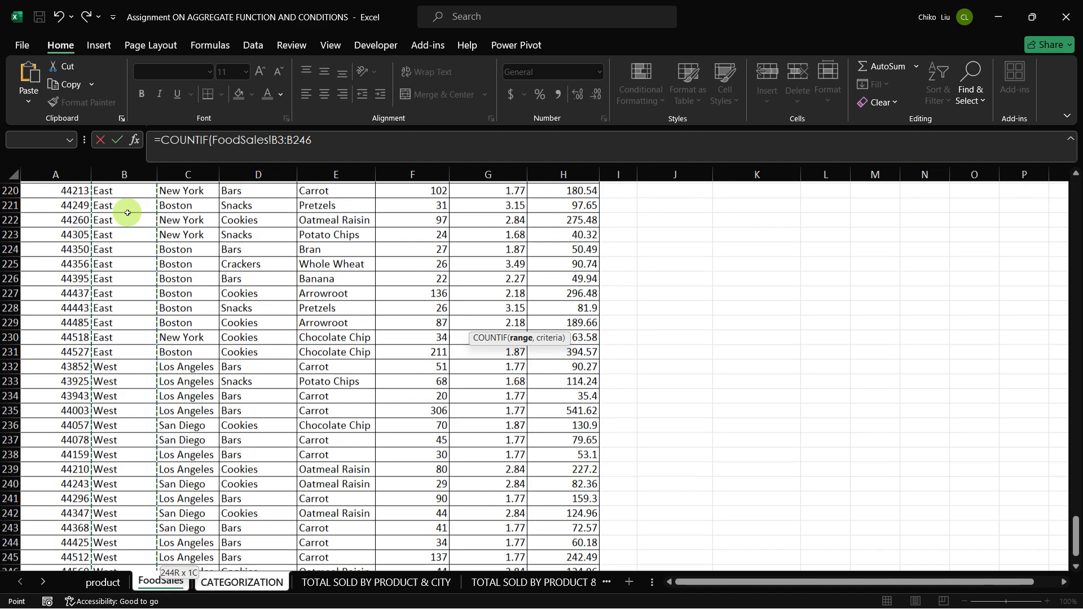
{"action": "key", "text": "F4"}
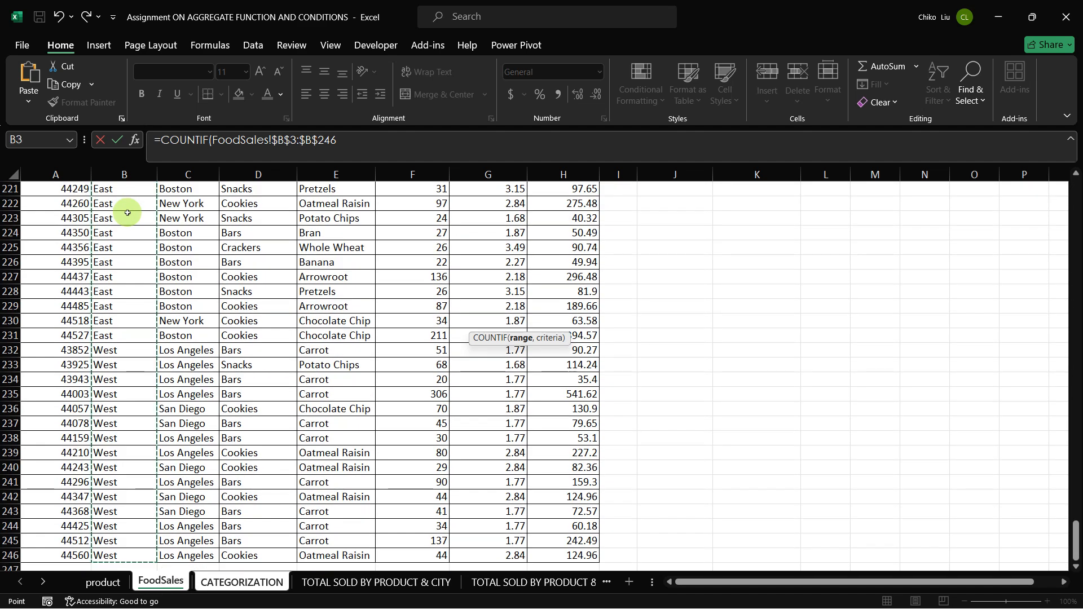
{"action": "type", "text": ","}
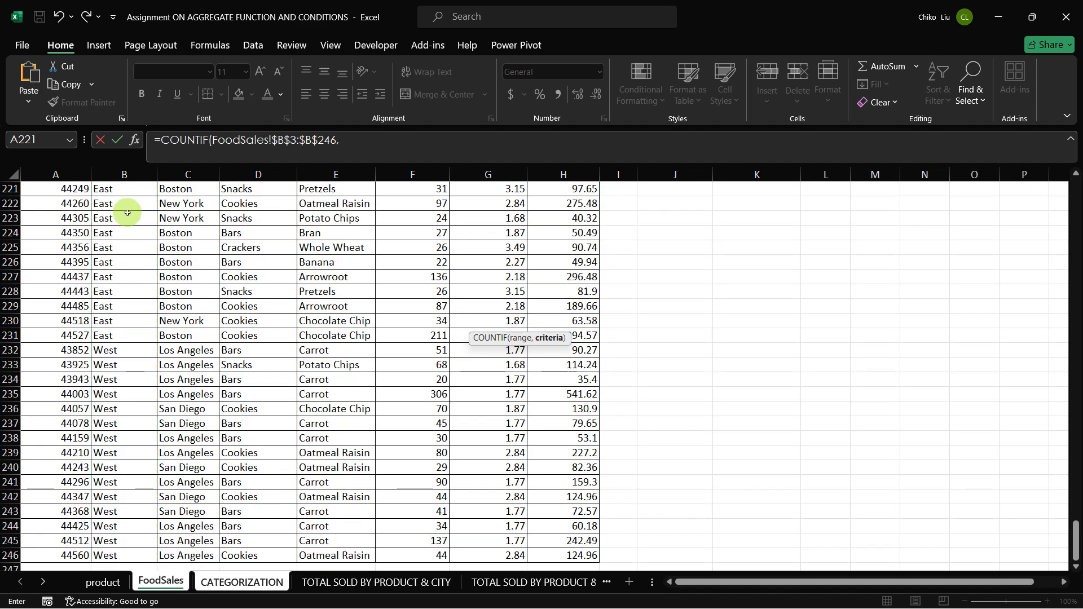
Step: Complete the COUNTIF formula with CATEGORIZATION!$C5 as the criteria and fill it down to D6
{"action": "left_click", "coordinate": [238, 581]}
{"action": "left_click", "coordinate": [409, 324]}
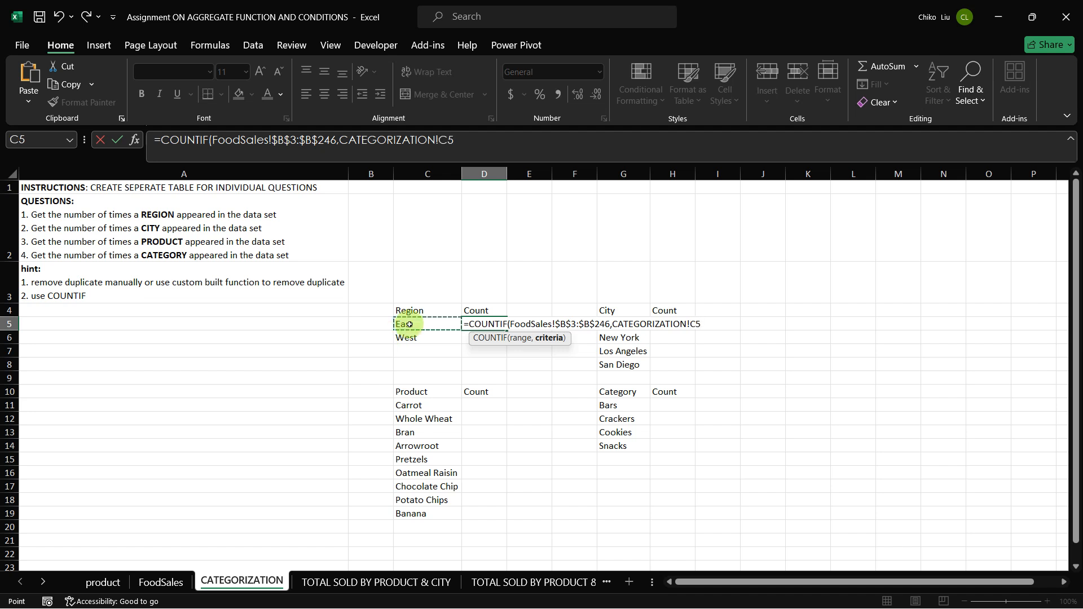
{"action": "key", "text": "F4"}
{"action": "key", "text": "F4"}
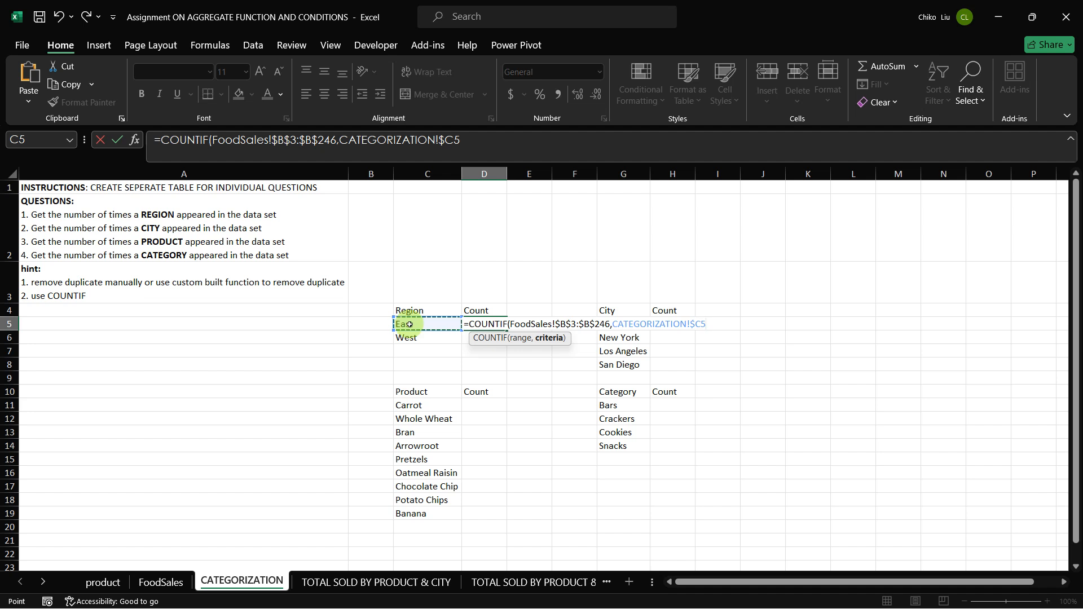
{"action": "key", "text": "Return"}
{"action": "left_click", "coordinate": [496, 323]}
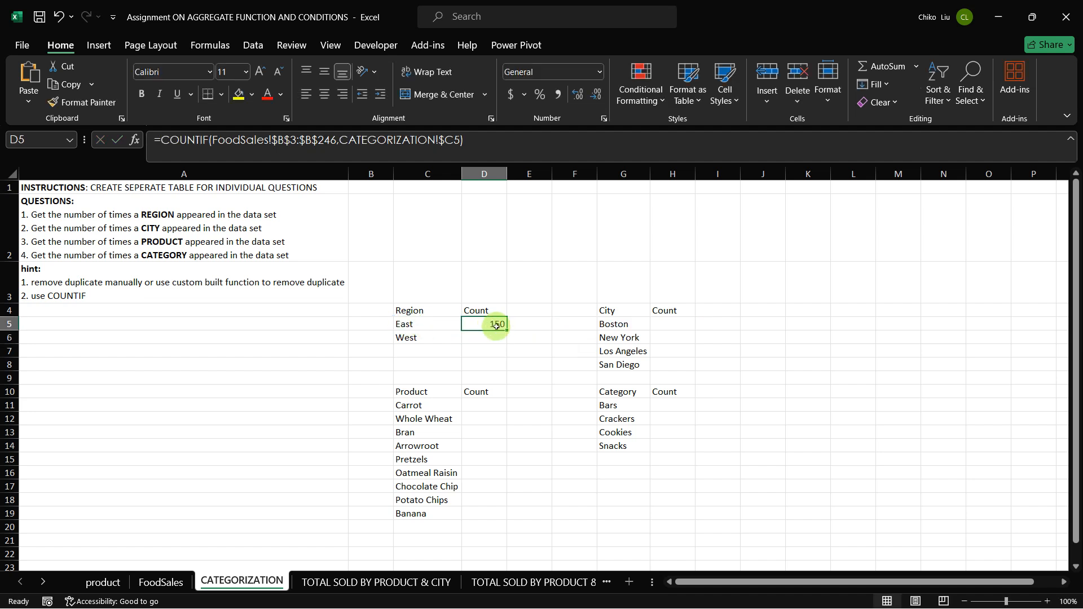
{"action": "left_click_drag", "start_coordinate": [509, 333], "coordinate": [500, 340]}
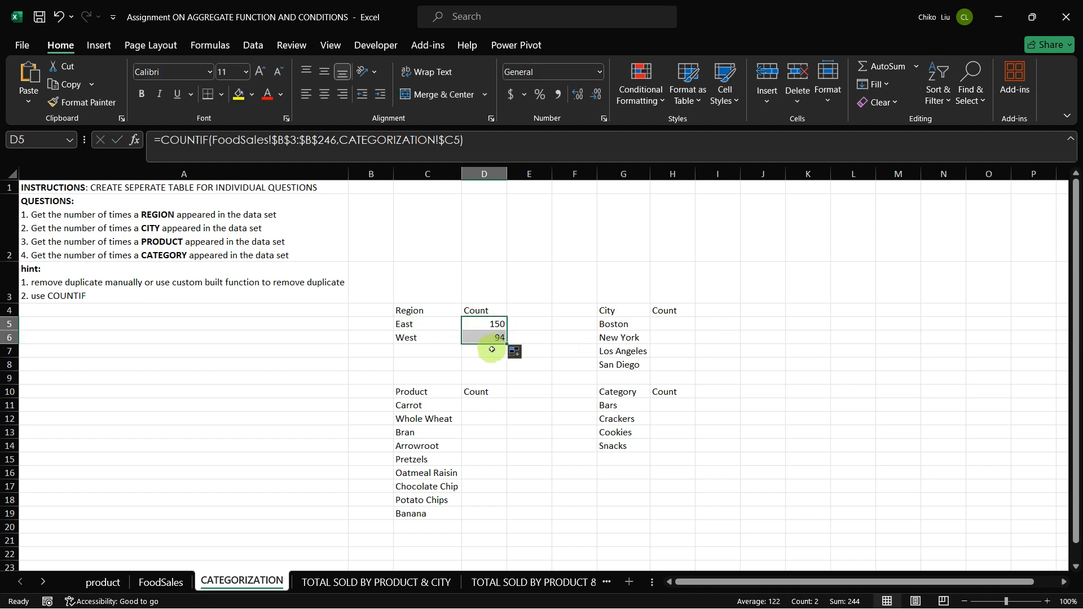
Step: Total the region counts in D7 with an AutoSum of D5:D6
{"action": "left_click", "coordinate": [492, 350]}
{"action": "key", "text": "alt+equal"}
{"action": "key", "text": "Return"}
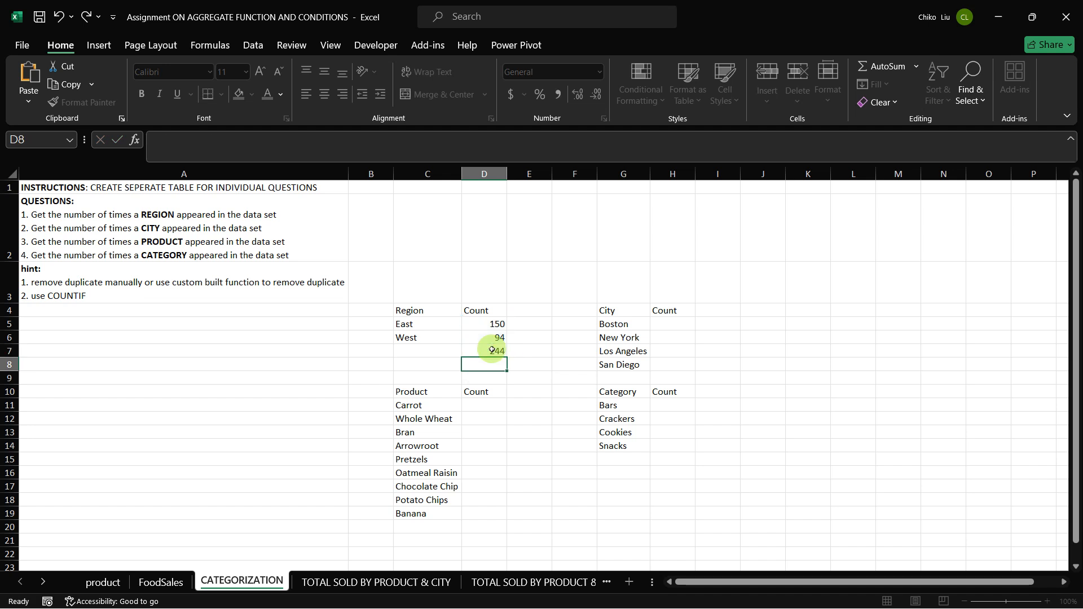
Step: Compare the region total in D7 with the number of entries in the City column of FoodSales, then return to CATEGORIZATION
{"action": "left_click", "coordinate": [472, 350]}
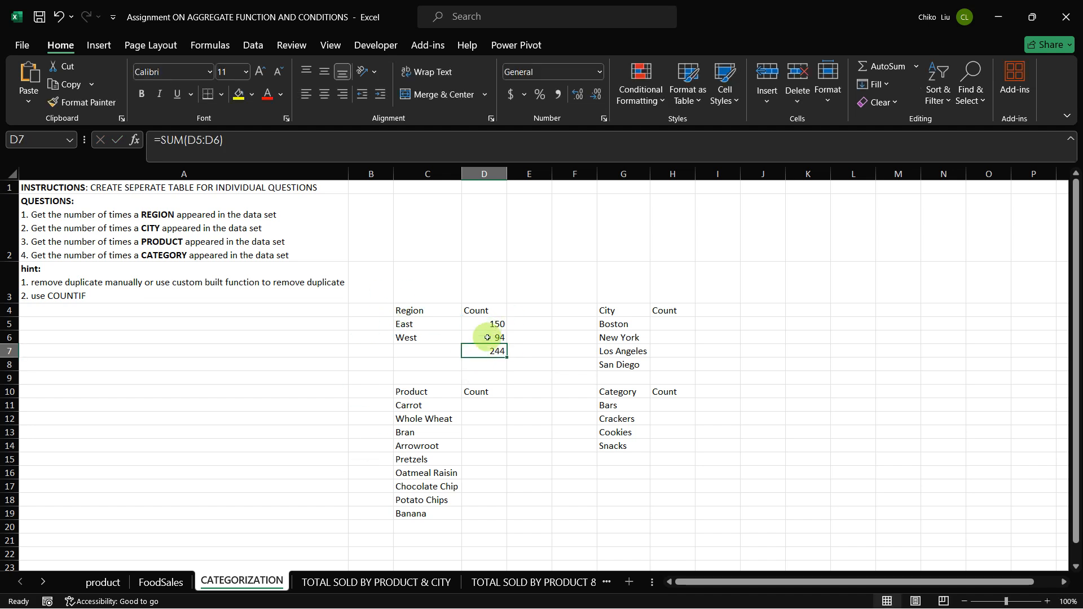
{"action": "left_click", "coordinate": [164, 581]}
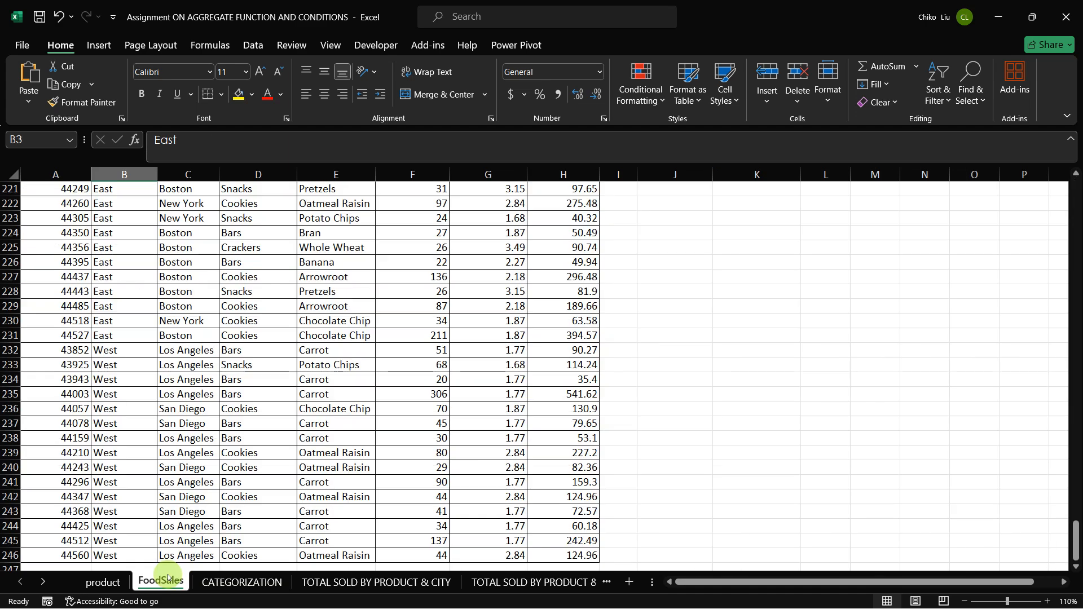
{"action": "left_click", "coordinate": [176, 554]}
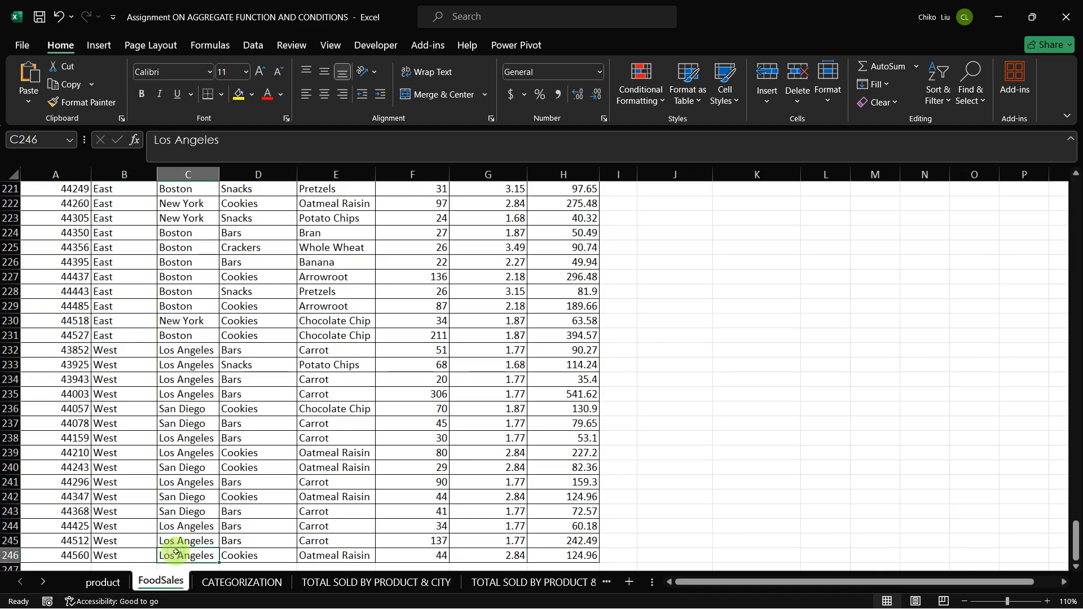
{"action": "key", "text": "ctrl+shift+Up"}
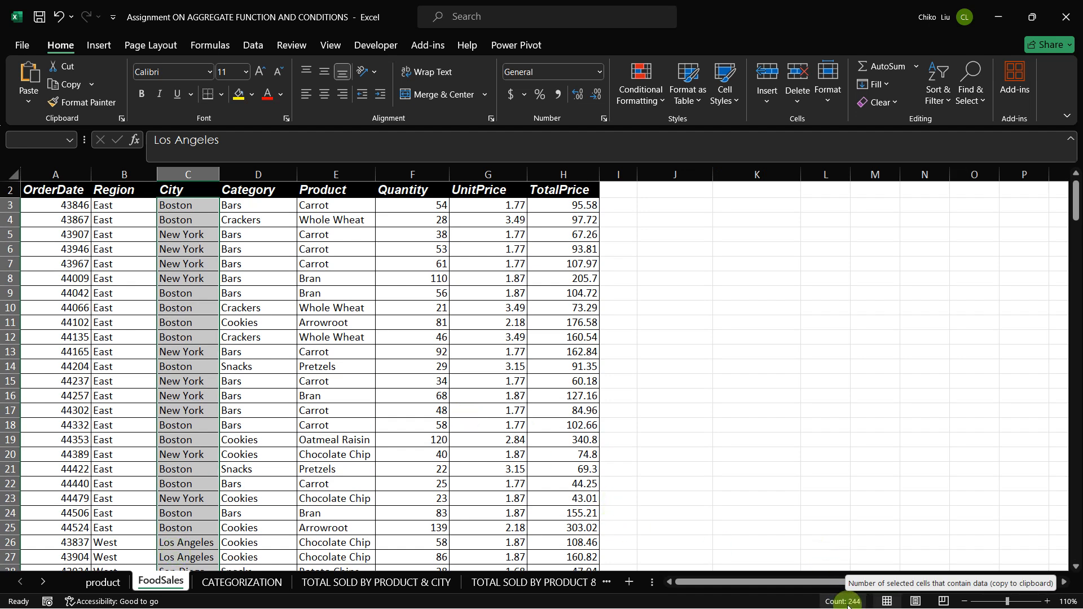
{"action": "key", "text": "ctrl+Page_Down"}
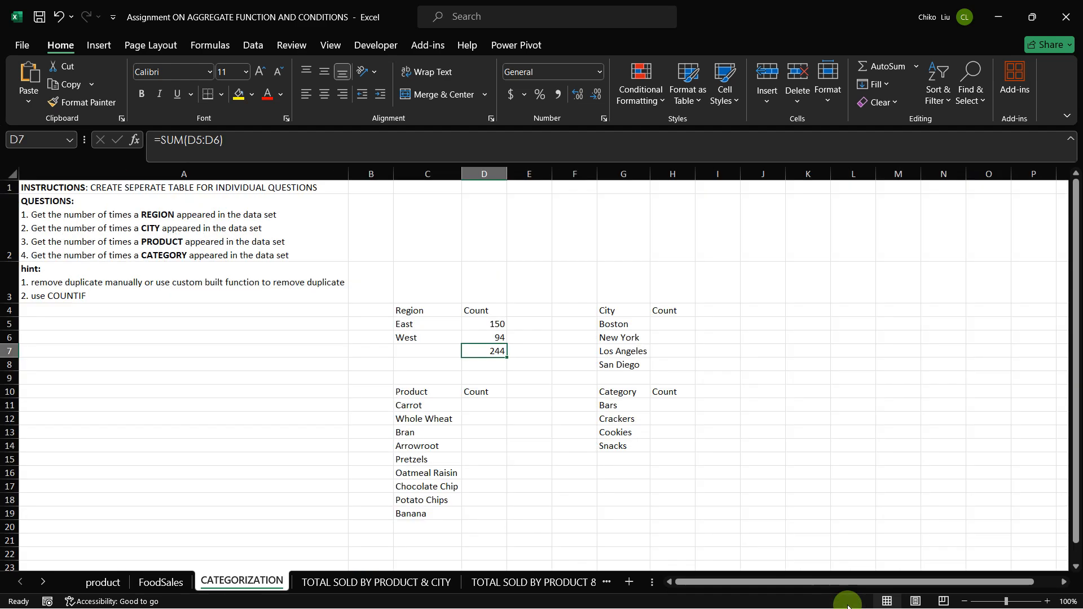
Step: Start a COUNTIF formula in H5 of the City table with the absolute range FoodSales!$C$3:$C$246
{"action": "left_click", "coordinate": [669, 324]}
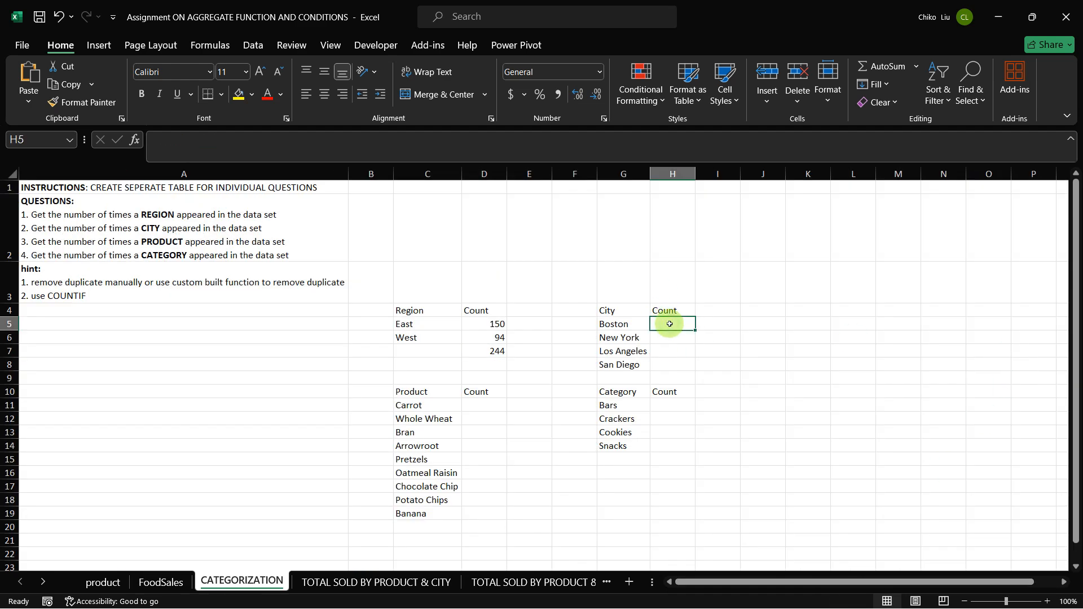
{"action": "type", "text": "=COUN"}
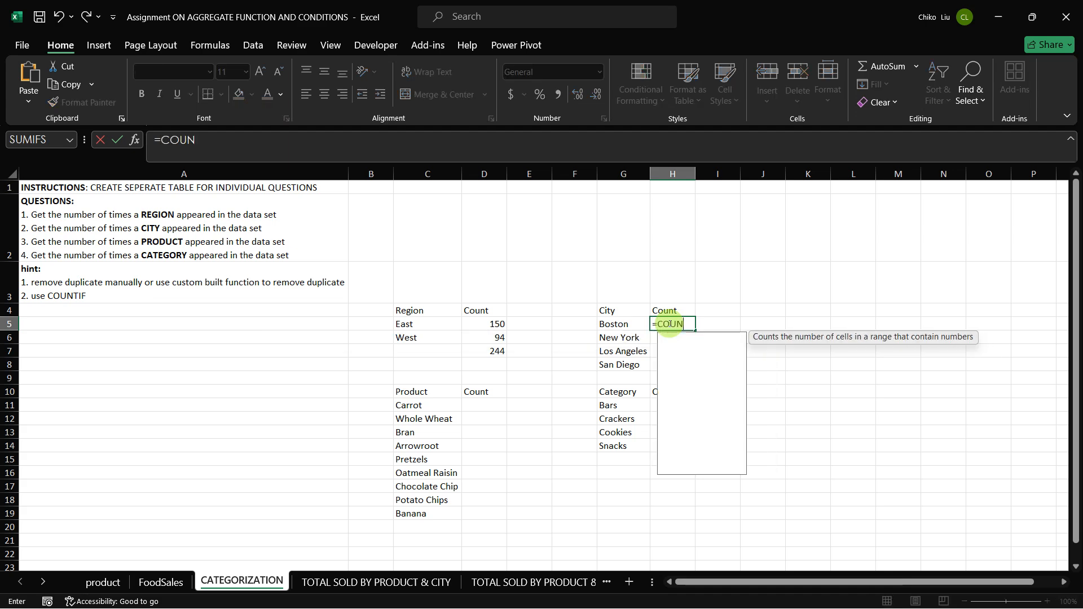
{"action": "type", "text": "TIF("}
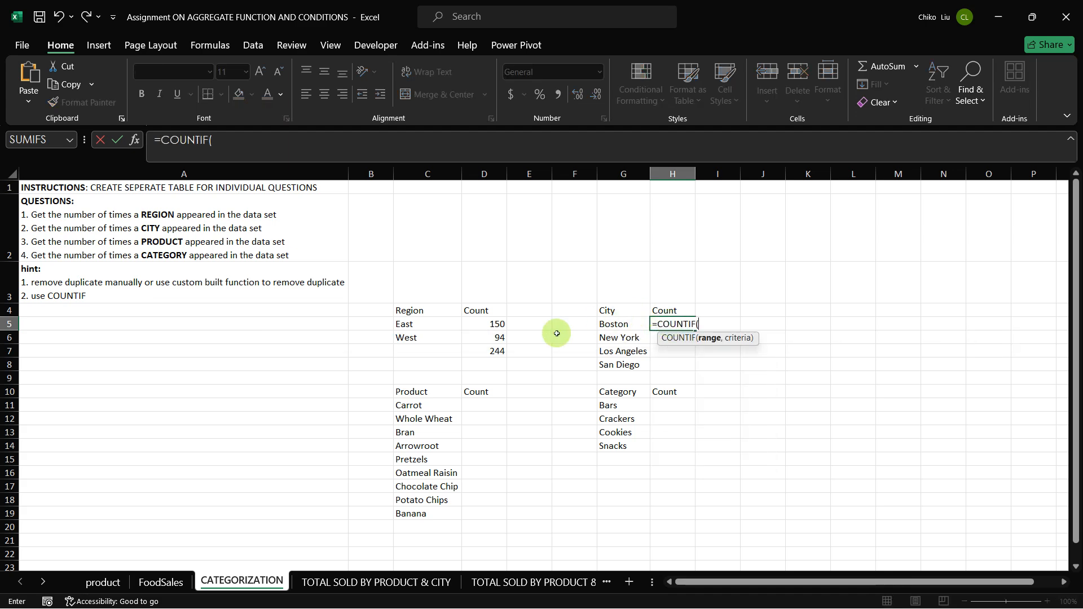
{"action": "left_click", "coordinate": [138, 584]}
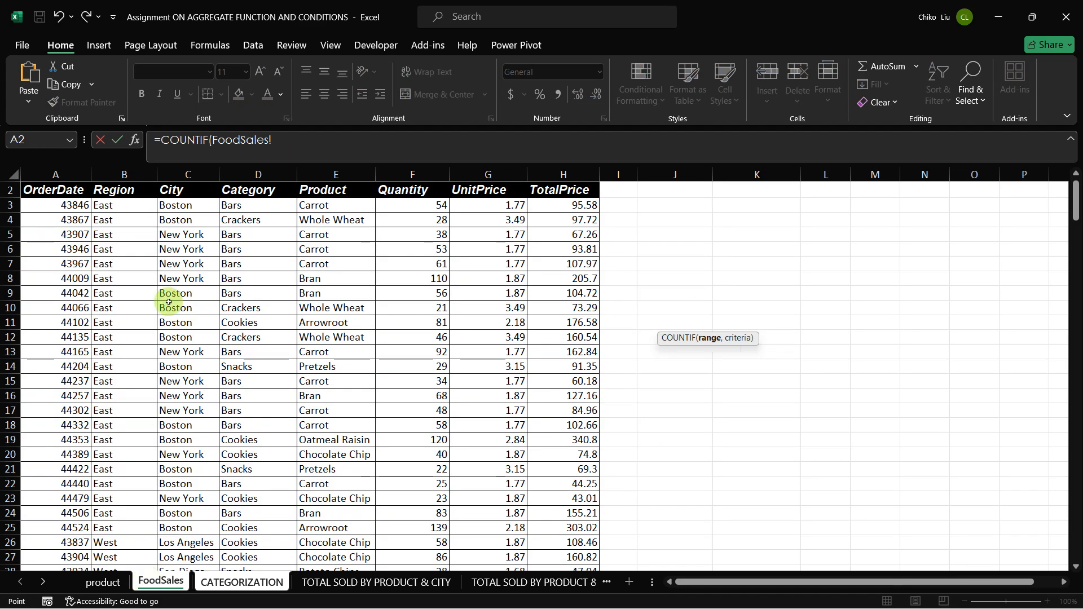
{"action": "left_click", "coordinate": [168, 208]}
{"action": "key", "text": "ctrl+shift+Down"}
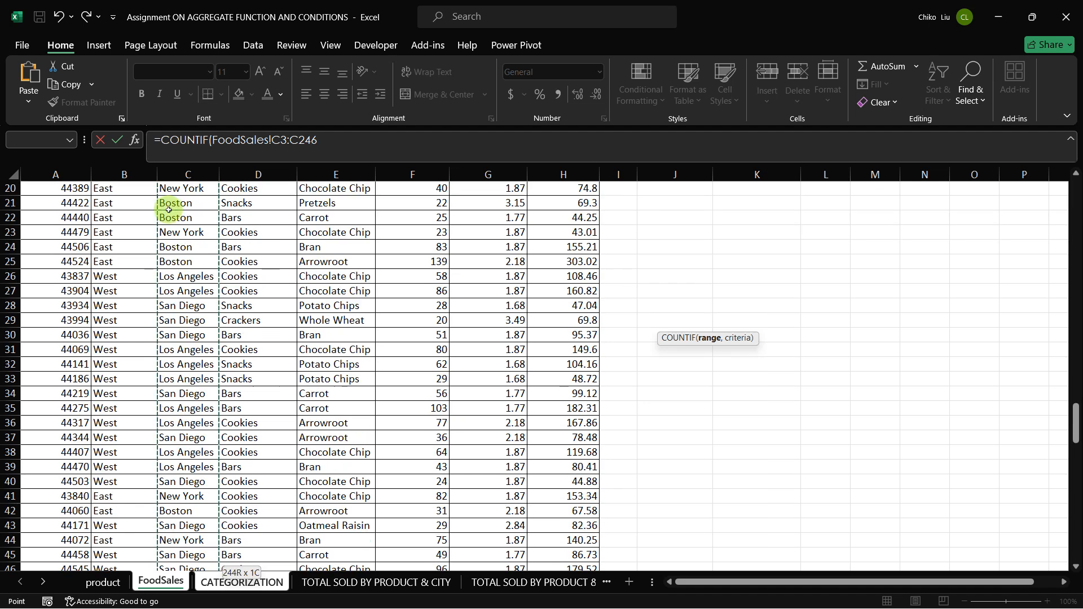
{"action": "key", "text": "F4"}
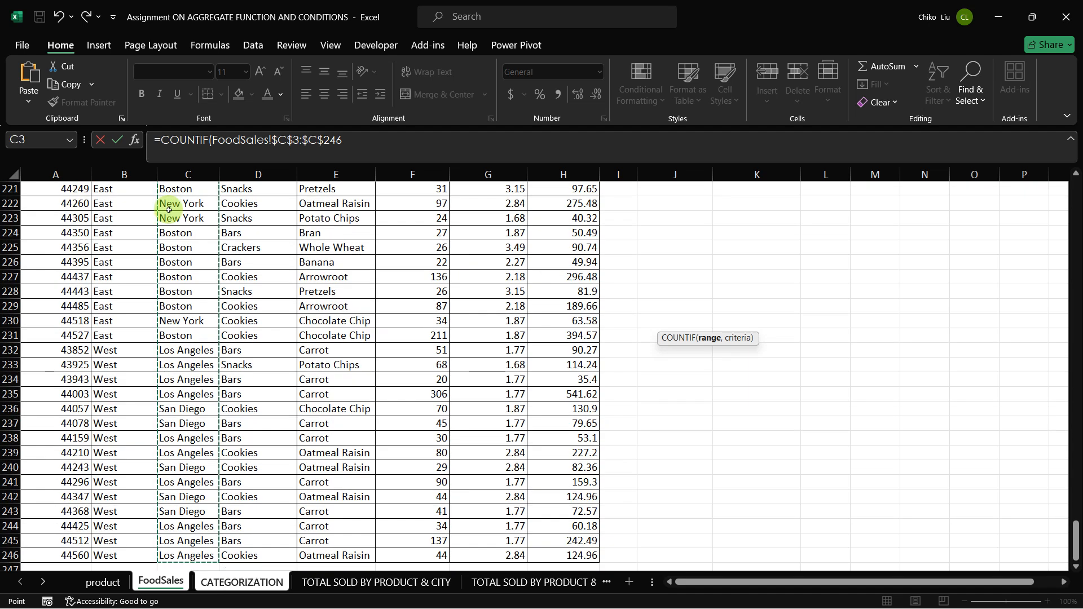
{"action": "type", "text": ","}
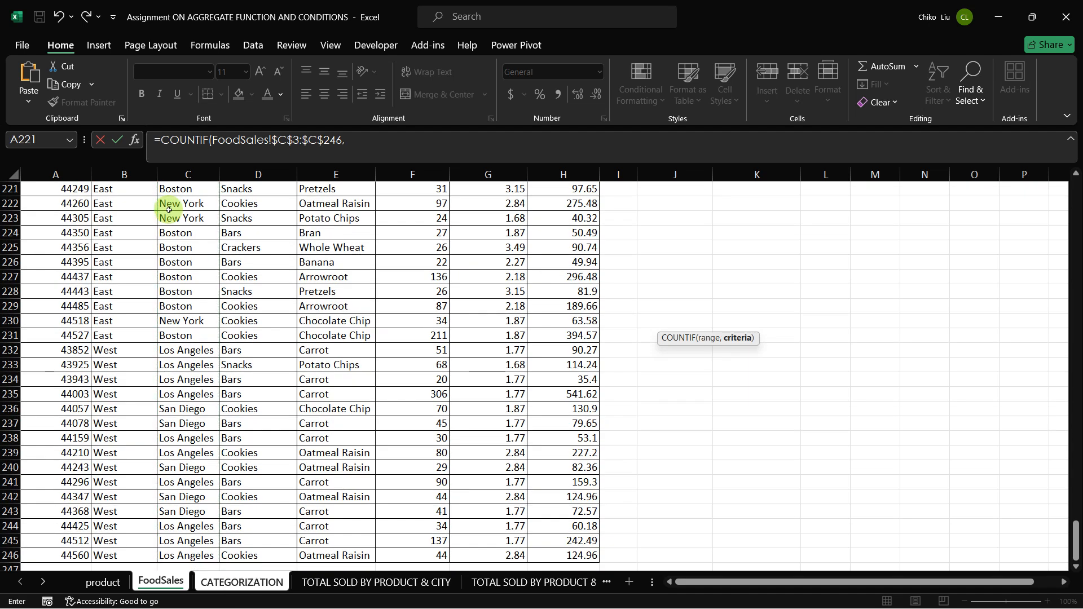
Step: Finish the city COUNTIF formula with CATEGORIZATION!$G5 as the criteria and fill it down to H8
{"action": "left_click", "coordinate": [241, 584]}
{"action": "left_click", "coordinate": [622, 327]}
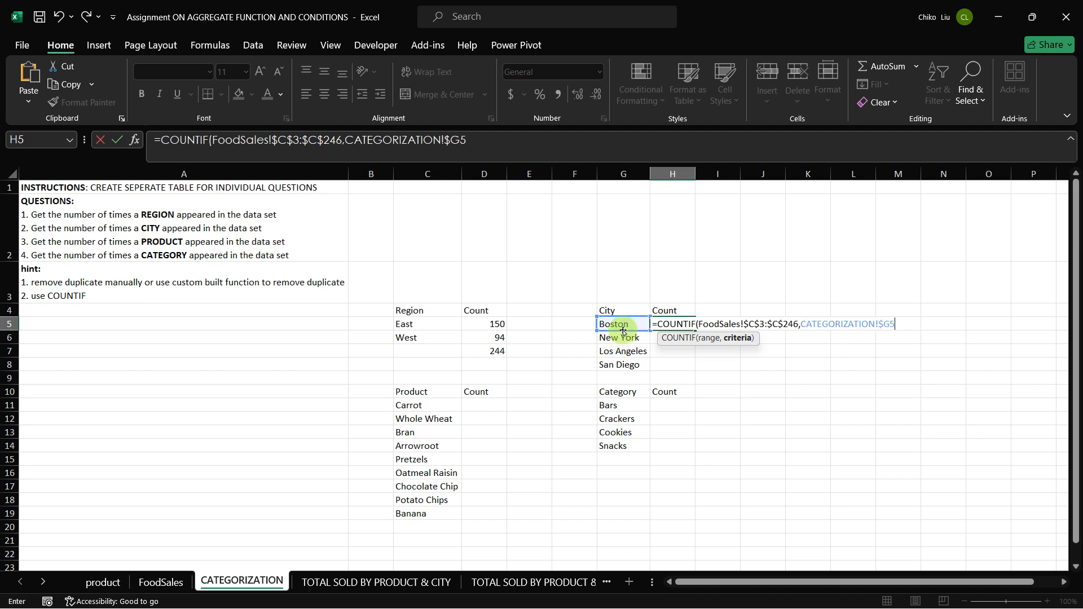
{"action": "type", "text": ")"}
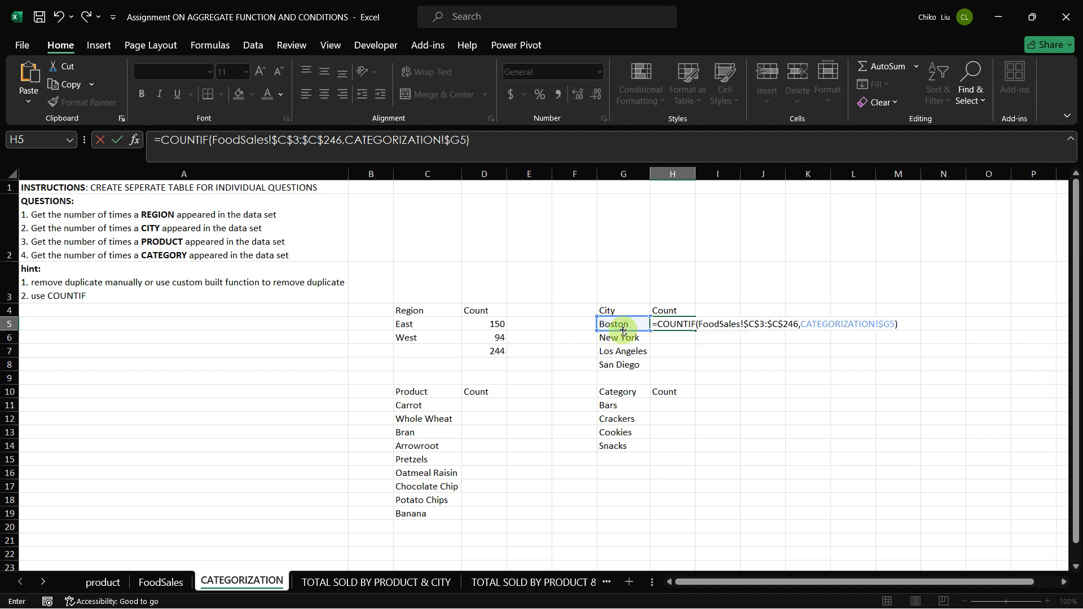
{"action": "key", "text": "Return"}
{"action": "left_click", "coordinate": [689, 326]}
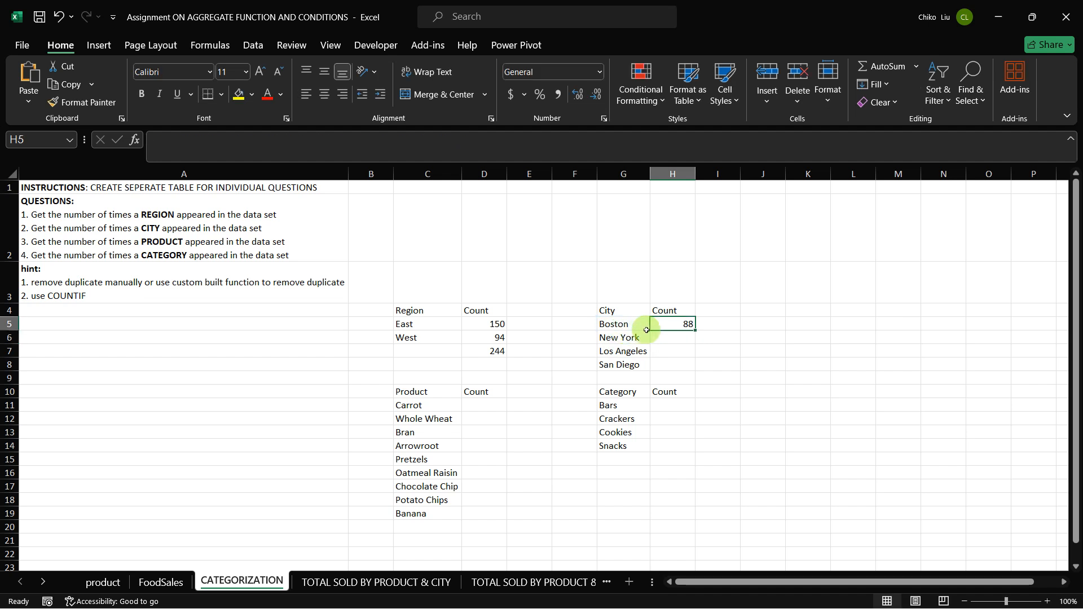
{"action": "left_click_drag", "start_coordinate": [695, 350], "coordinate": [692, 370]}
{"action": "left_click", "coordinate": [691, 325]}
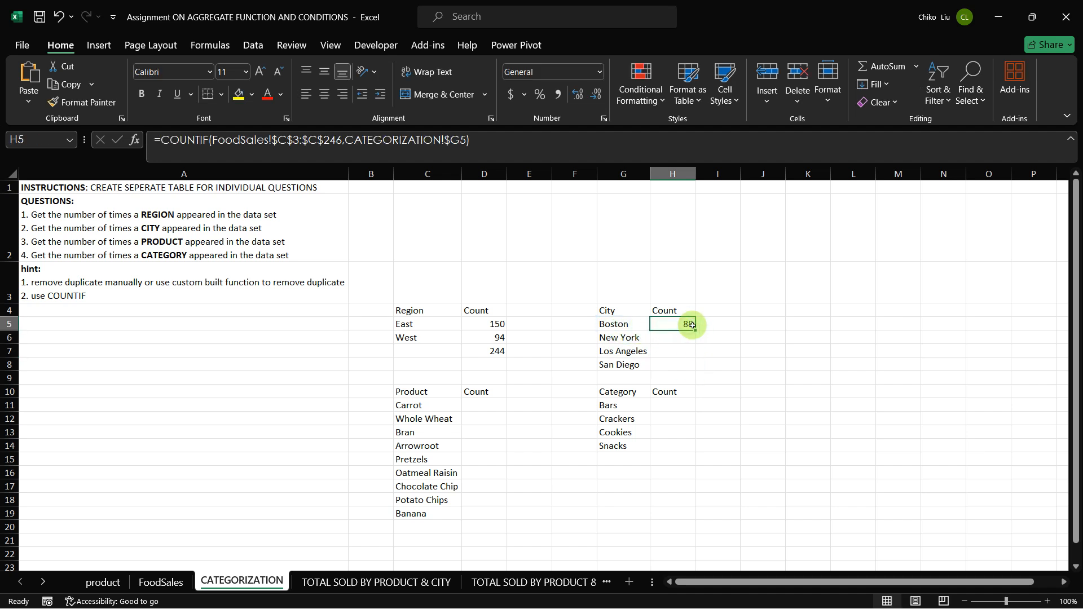
{"action": "left_click_drag", "start_coordinate": [696, 329], "coordinate": [691, 371]}
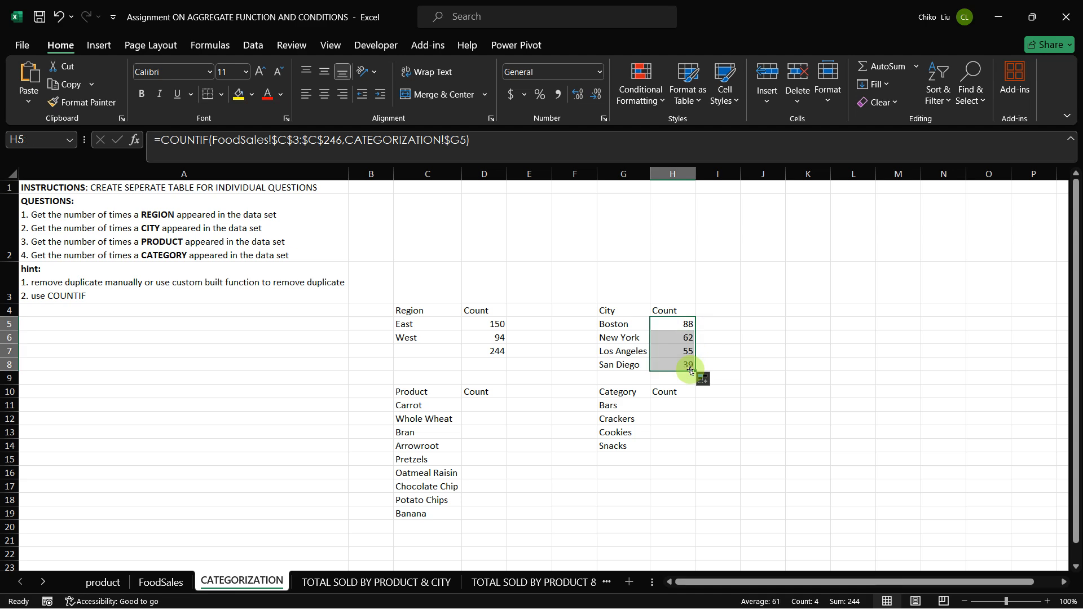
Step: Review the formulas in H5 and H6, and total the city counts in H9 with an AutoSum of H5:H8
{"action": "left_click", "coordinate": [680, 338]}
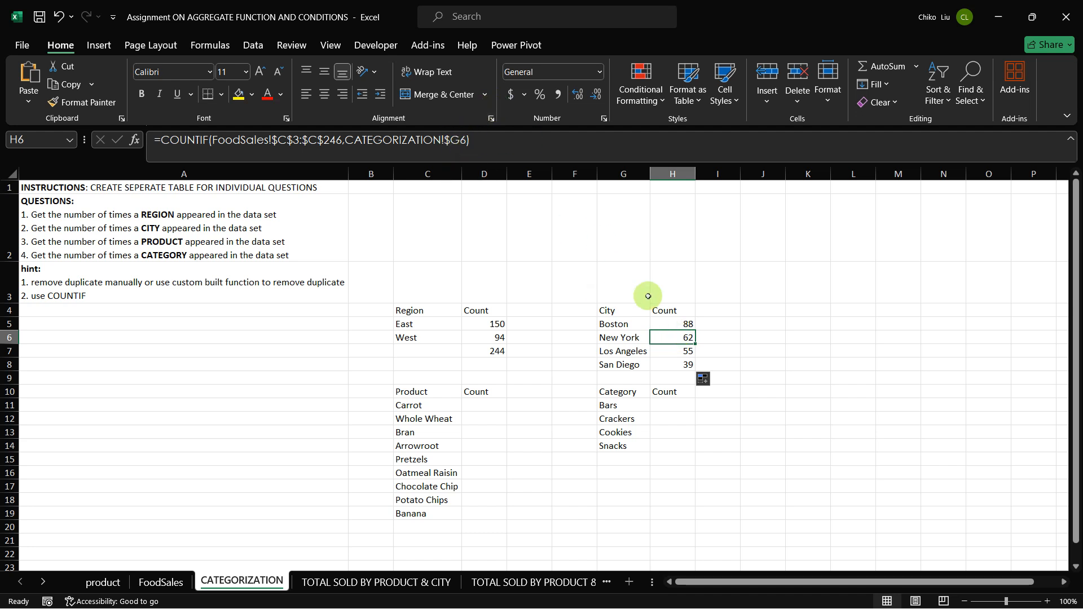
{"action": "left_click", "coordinate": [666, 324]}
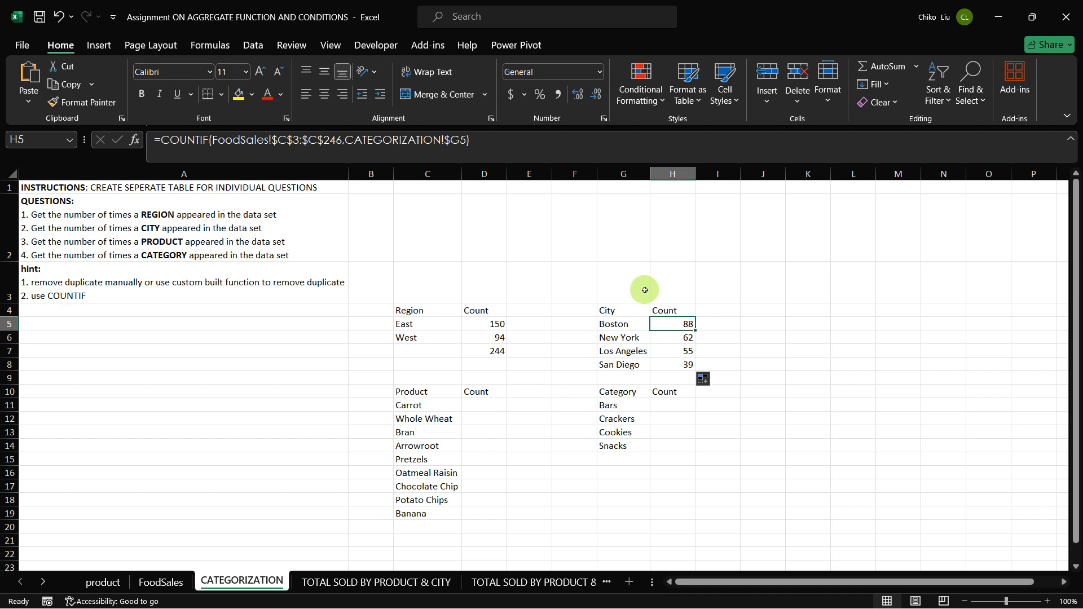
{"action": "left_click", "coordinate": [680, 338]}
{"action": "key", "text": "Down"}
{"action": "key", "text": "Down"}
{"action": "key", "text": "Down"}
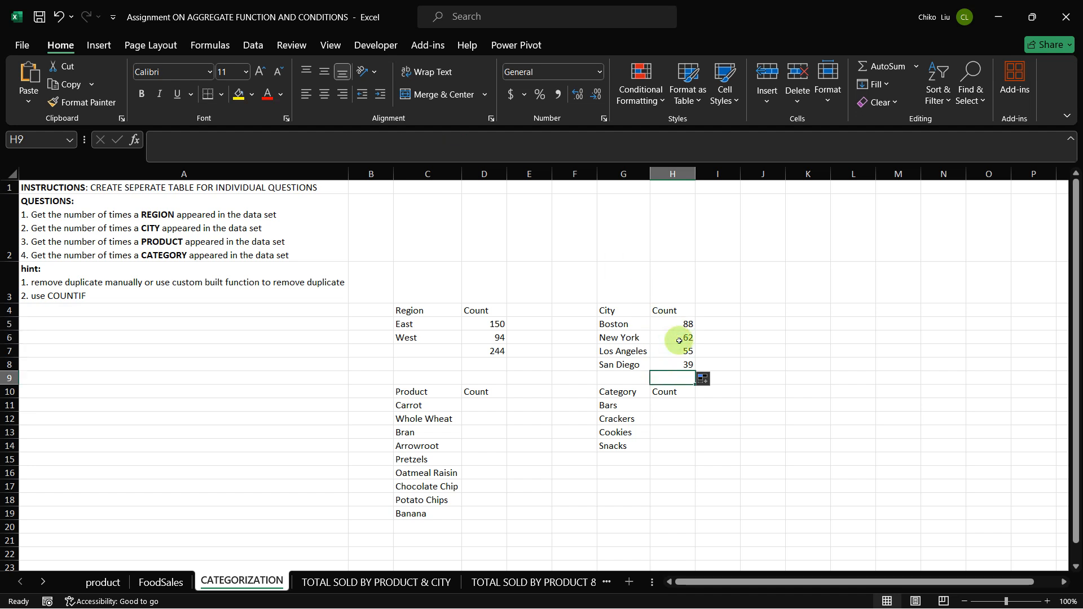
{"action": "key", "text": "alt+equal"}
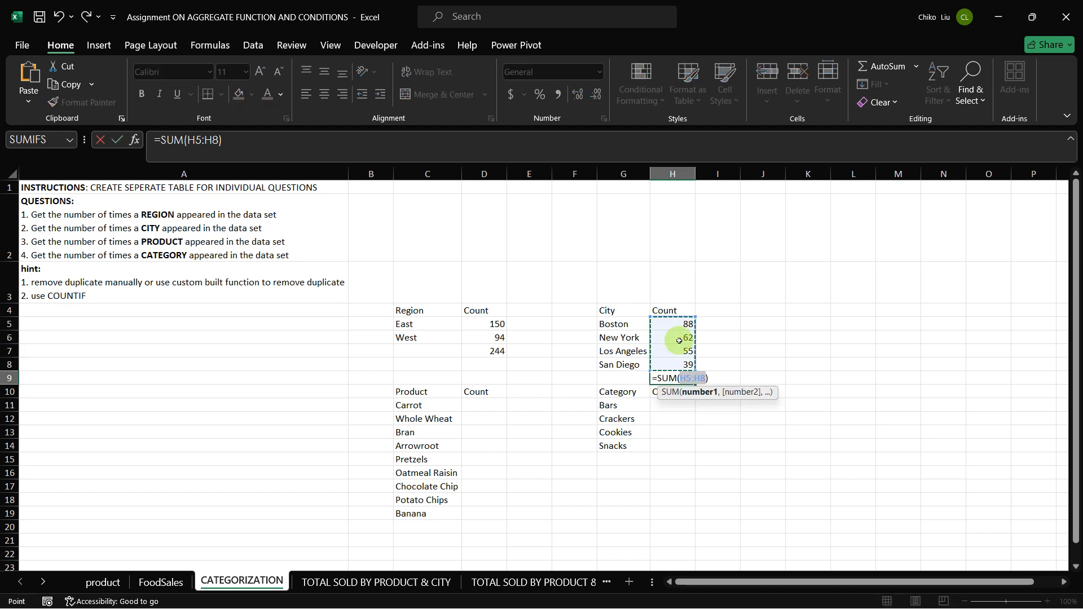
{"action": "key", "text": "Return"}
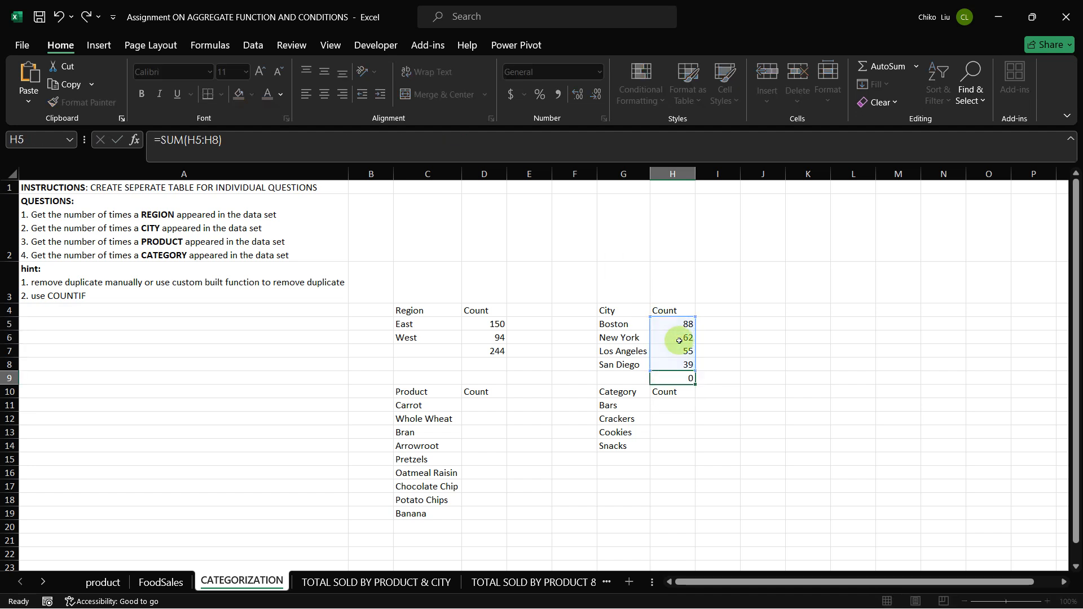
Step: Check the city total against the FoodSales entry count, and move the Product and Category tables in CATEGORIZATION down one row to C11:H20
{"action": "left_click", "coordinate": [158, 583]}
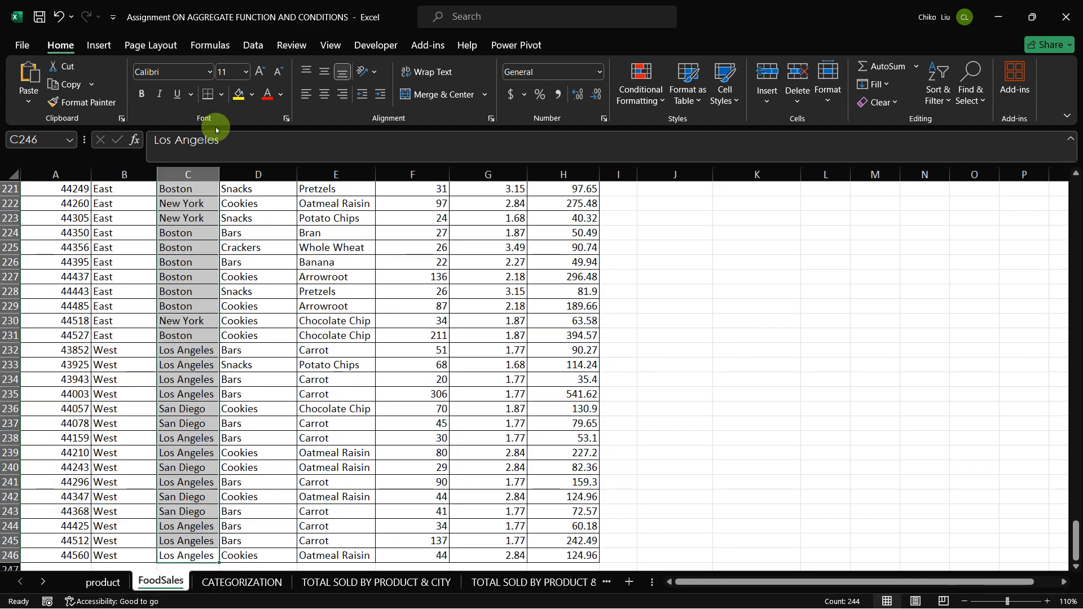
{"action": "left_click", "coordinate": [257, 587]}
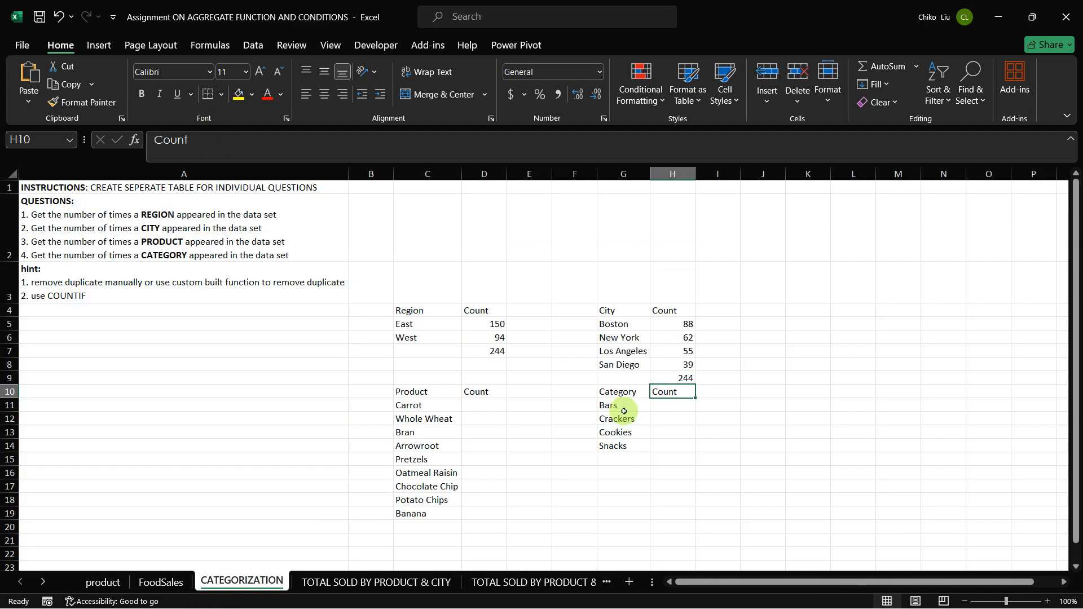
{"action": "left_click_drag", "start_coordinate": [415, 392], "coordinate": [676, 510]}
{"action": "key", "text": "ctrl+x"}
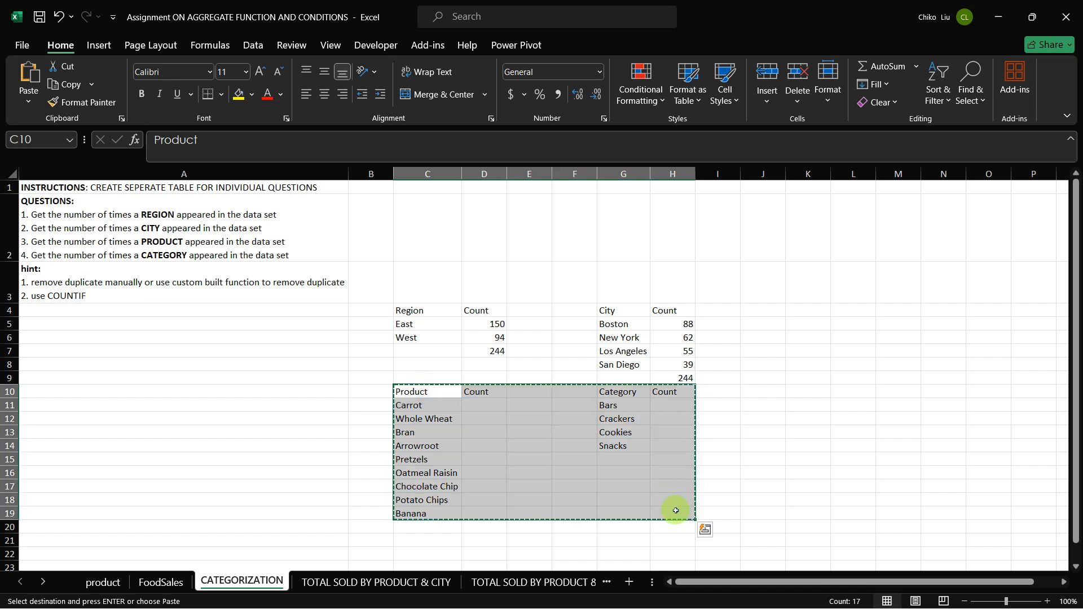
{"action": "key", "text": "Down"}
{"action": "key", "text": "ctrl+v"}
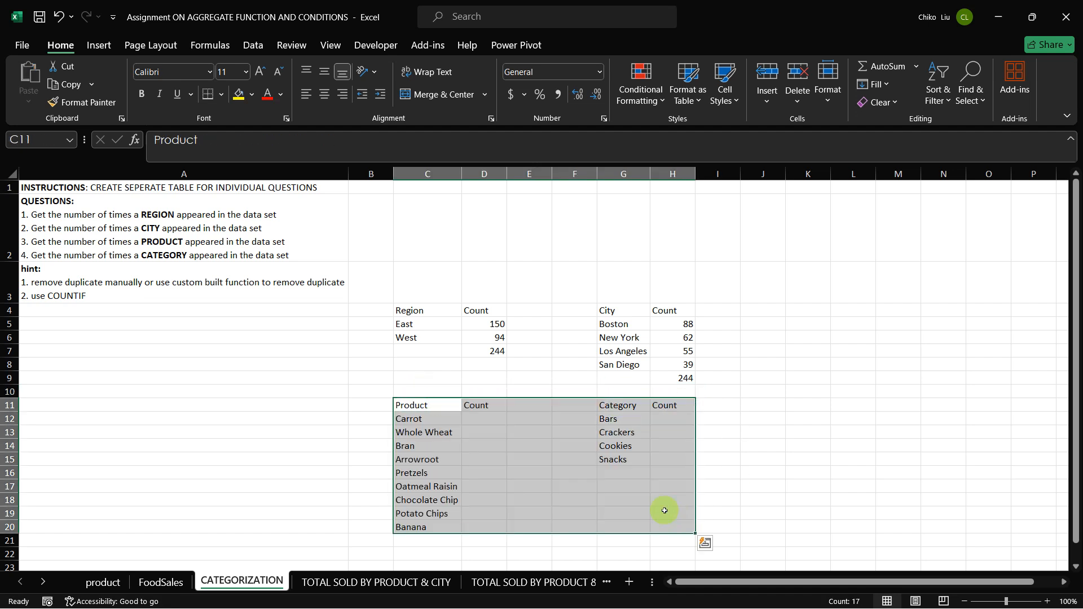
Step: Begin a COUNTIF formula in D12 of the Product table, leaving its range argument empty
{"action": "left_click", "coordinate": [474, 422]}
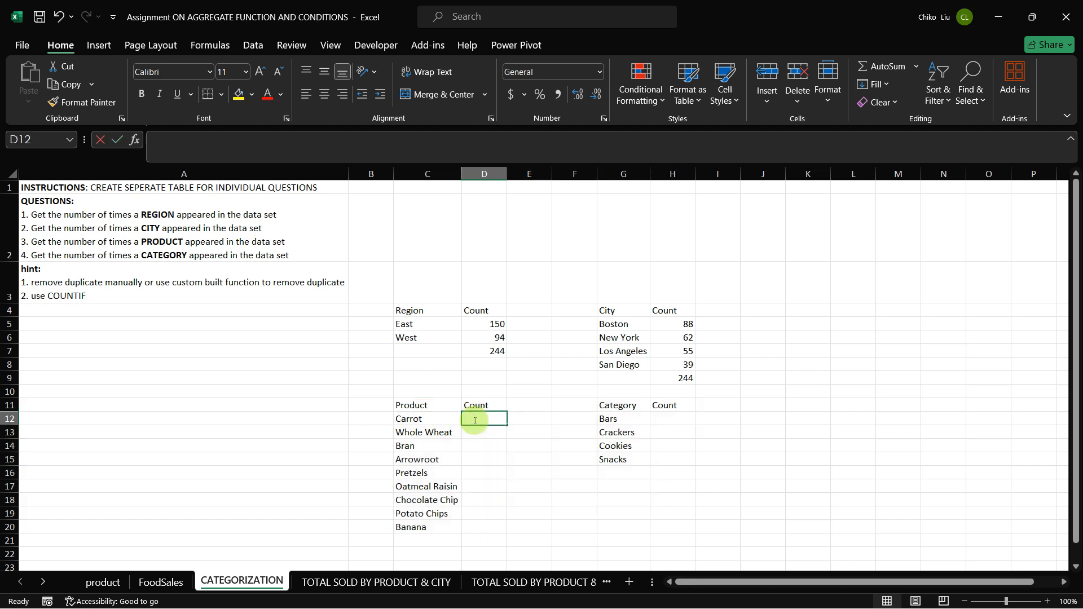
{"action": "type", "text": "=COUNT"}
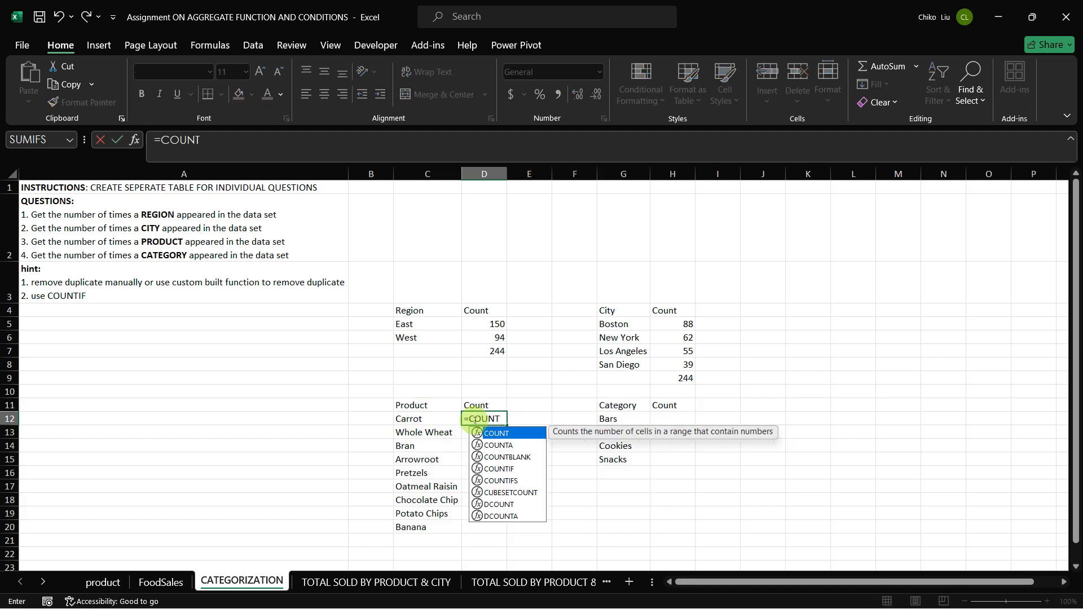
{"action": "key", "text": "Down"}
{"action": "key", "text": "Down"}
{"action": "key", "text": "Down"}
{"action": "key", "text": "Tab"}
{"action": "key", "text": "Left"}
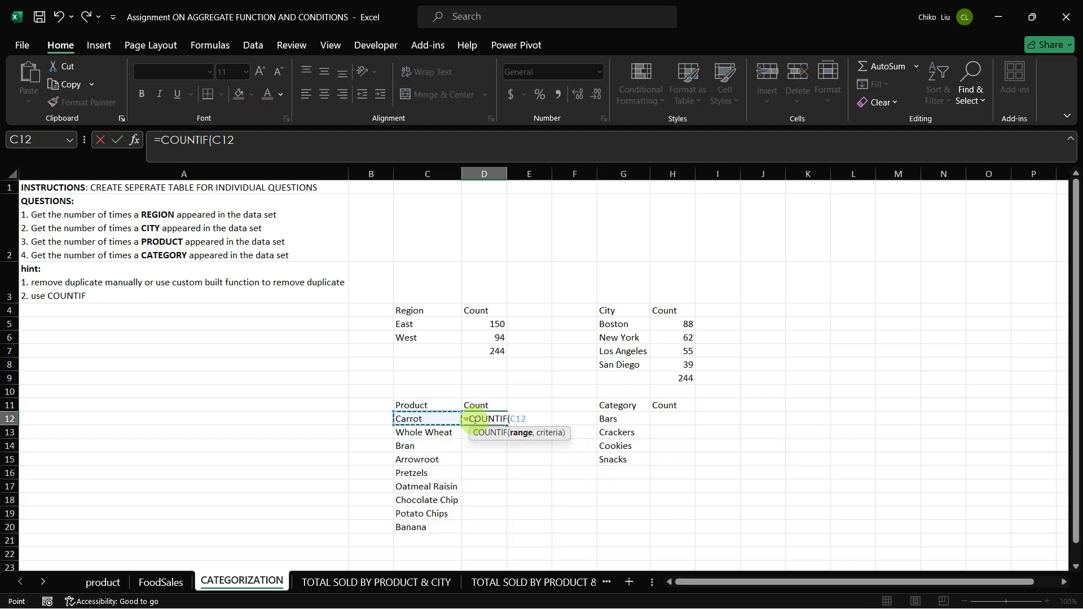
{"action": "key", "text": "BackSpace"}
{"action": "key", "text": "BackSpace"}
{"action": "key", "text": "BackSpace"}
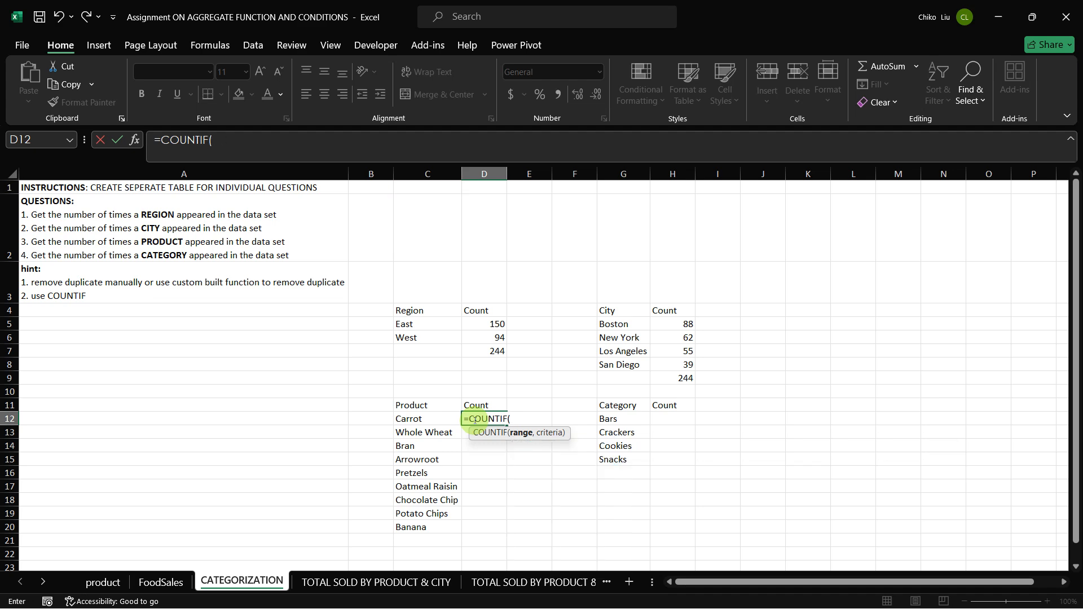
Step: Give the product COUNTIF formula the absolute range FoodSales!$E$3:$E$246
{"action": "left_click", "coordinate": [161, 582]}
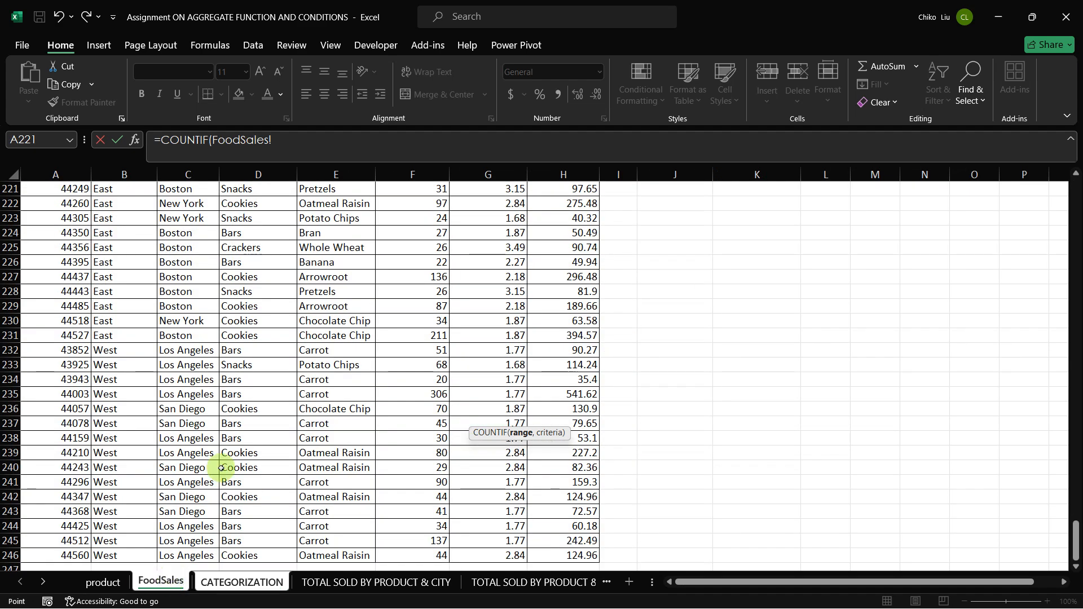
{"action": "left_click", "coordinate": [320, 557]}
{"action": "key", "text": "ctrl+shift+Up"}
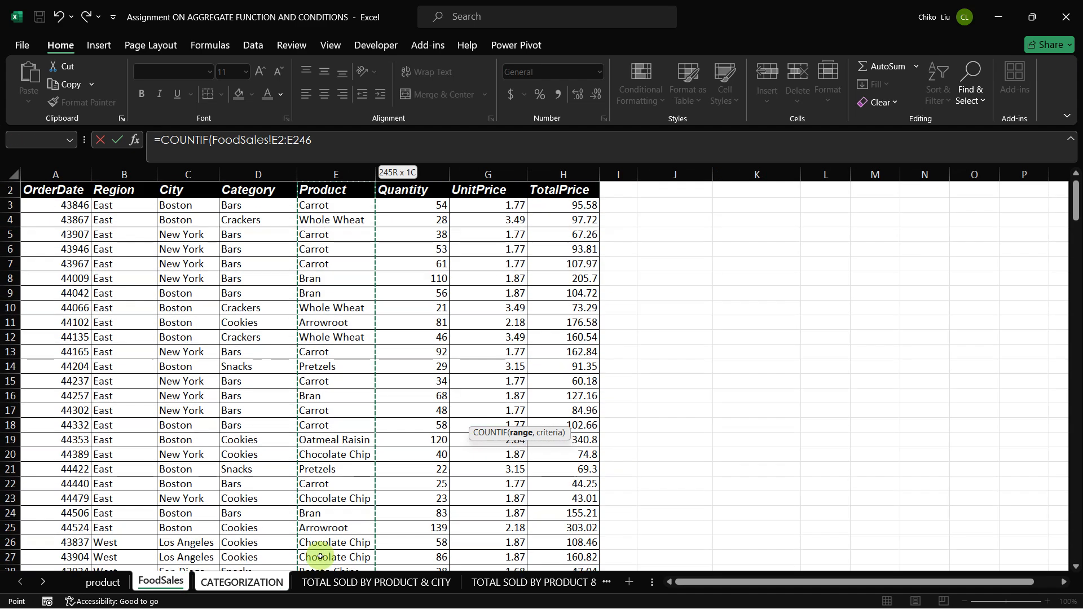
{"action": "key", "text": "shift+Down"}
{"action": "key", "text": "F4"}
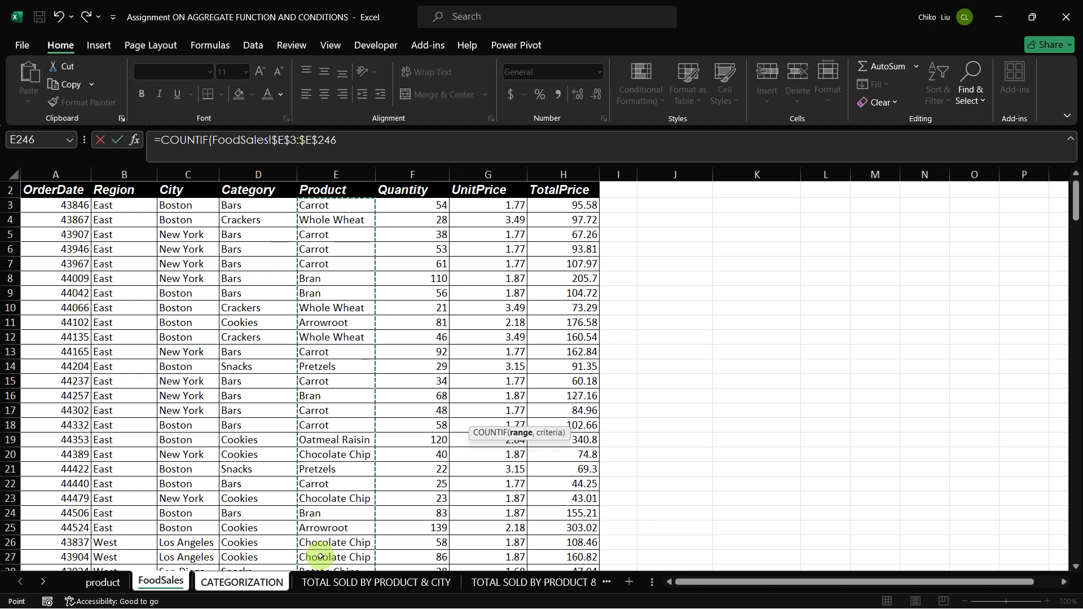
{"action": "type", "text": ","}
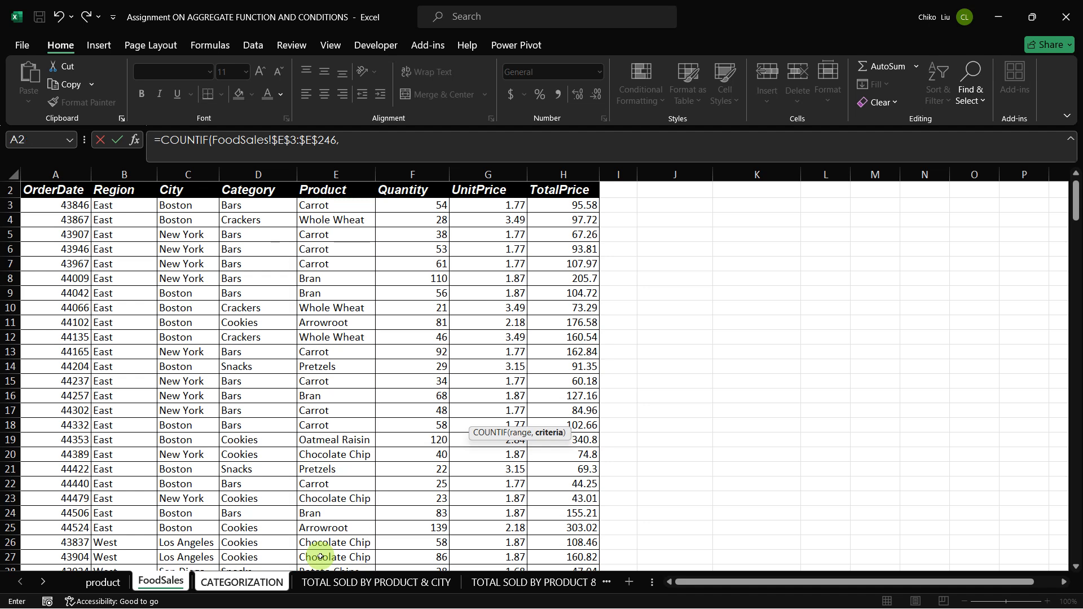
Step: Finish the product COUNTIF formula with CATEGORIZATION!$C12 as the criteria and fill it down to D20
{"action": "left_click", "coordinate": [229, 581]}
{"action": "left_click", "coordinate": [418, 420]}
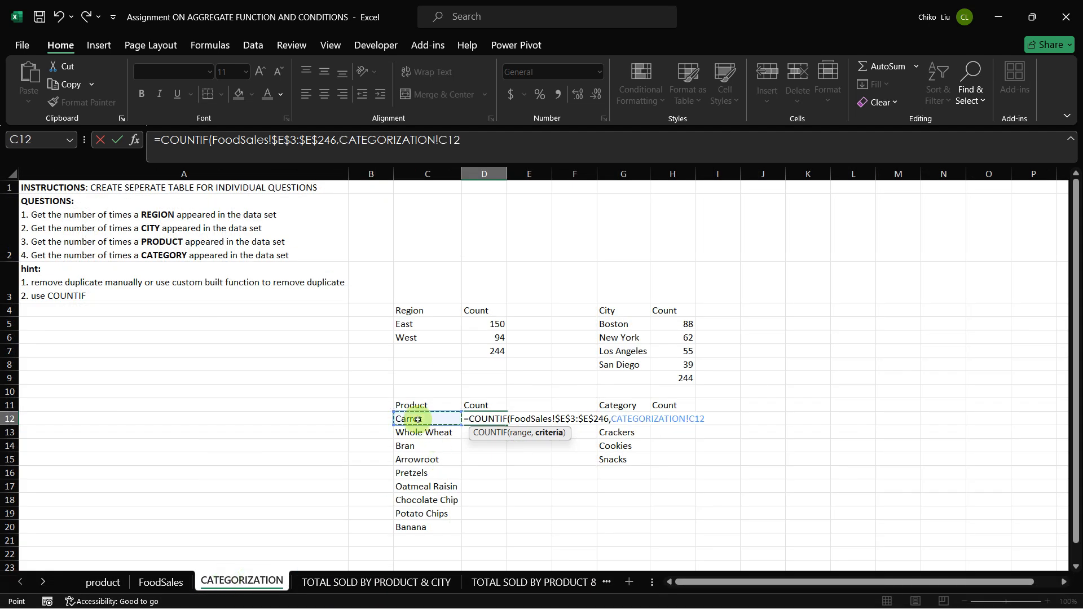
{"action": "key", "text": "F4"}
{"action": "key", "text": "F4"}
{"action": "type", "text": ")"}
{"action": "key", "text": "Return"}
{"action": "key", "text": "Up"}
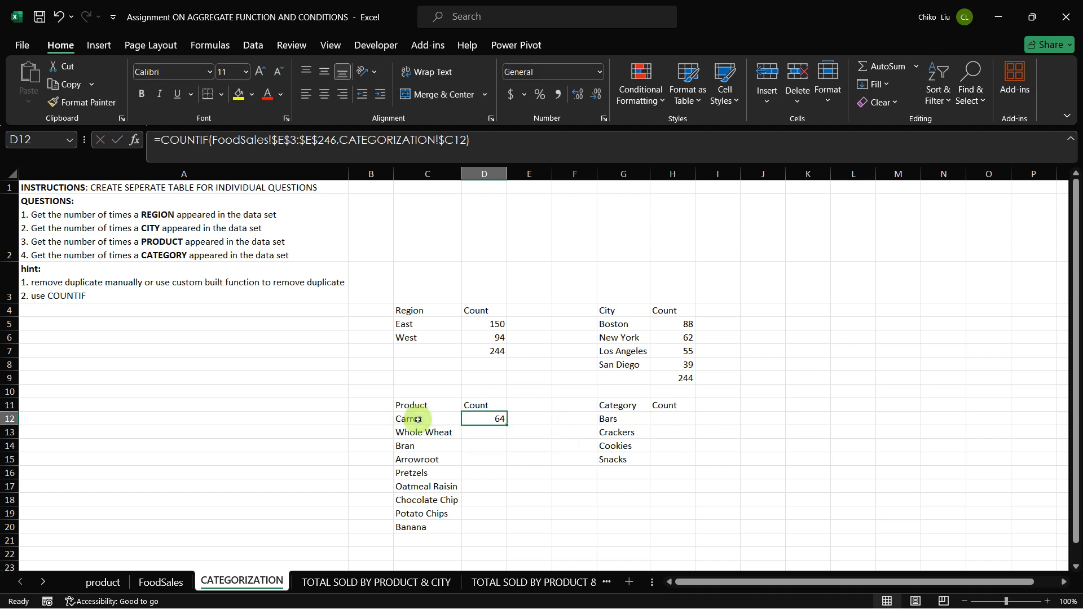
{"action": "left_click_drag", "start_coordinate": [505, 424], "coordinate": [499, 533]}
Step: Total the product counts in D21 with an AutoSum of D12:D20
{"action": "left_click", "coordinate": [491, 543]}
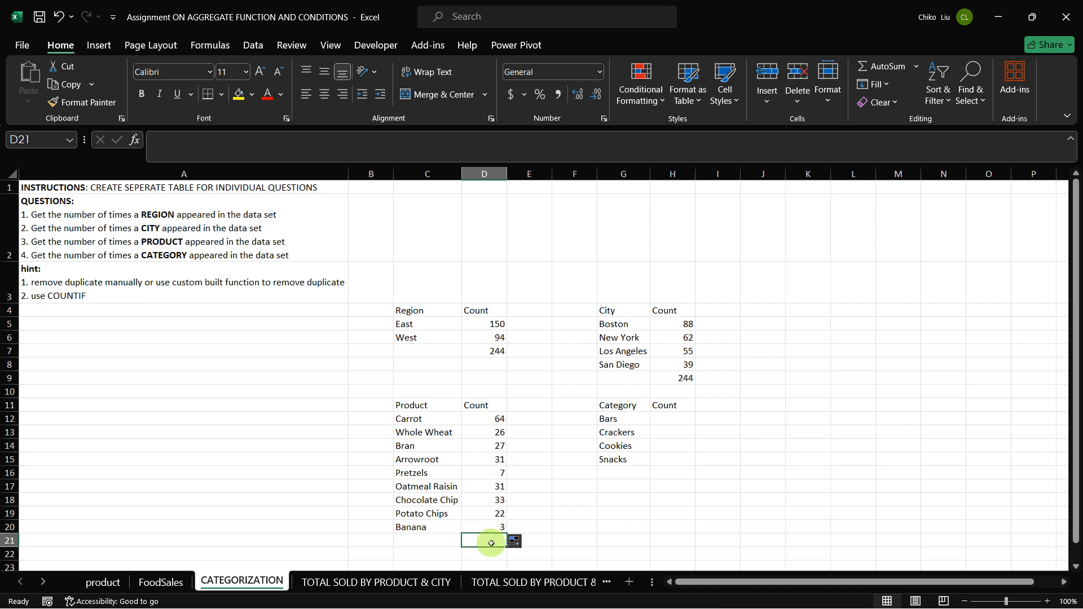
{"action": "key", "text": "alt+equal"}
{"action": "key", "text": "Return"}
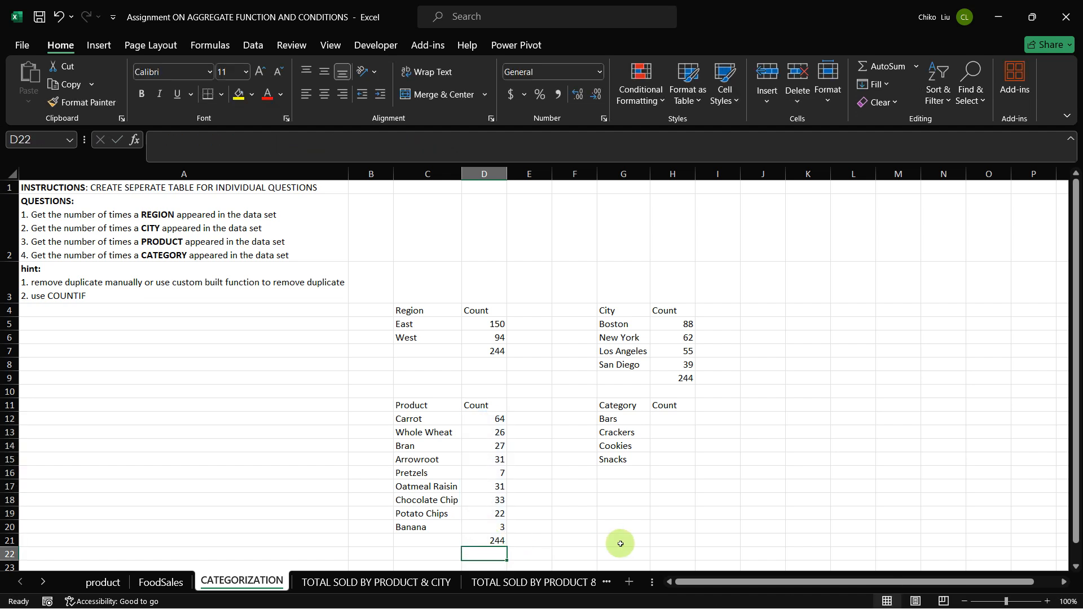
{"action": "key", "text": "Up"}
Step: Begin a COUNTIF formula in H12 of the Category table, leaving its range argument empty
{"action": "left_click", "coordinate": [659, 419]}
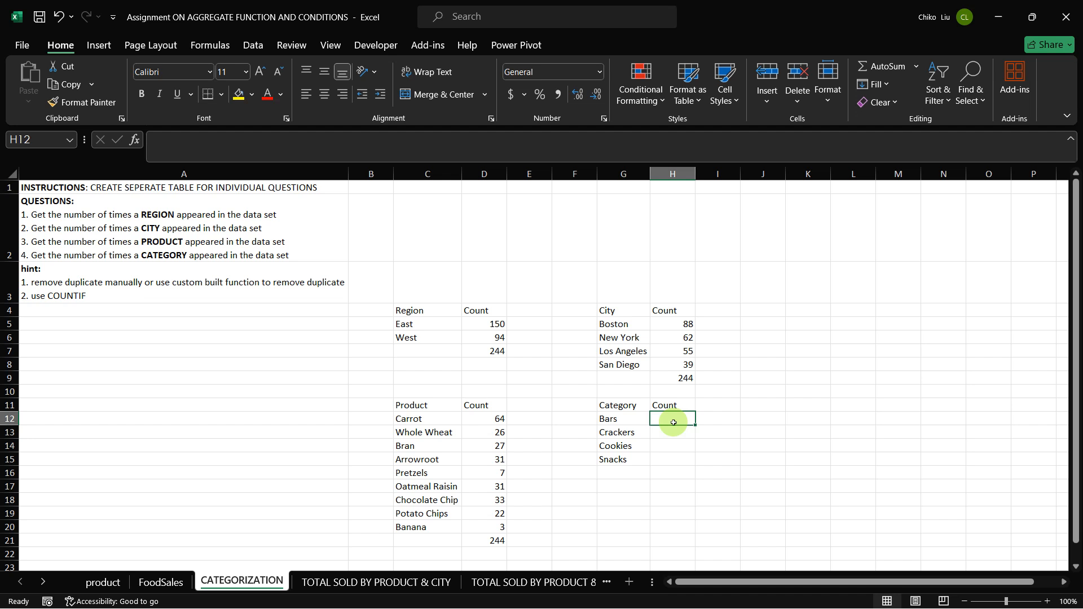
{"action": "left_click", "coordinate": [160, 582]}
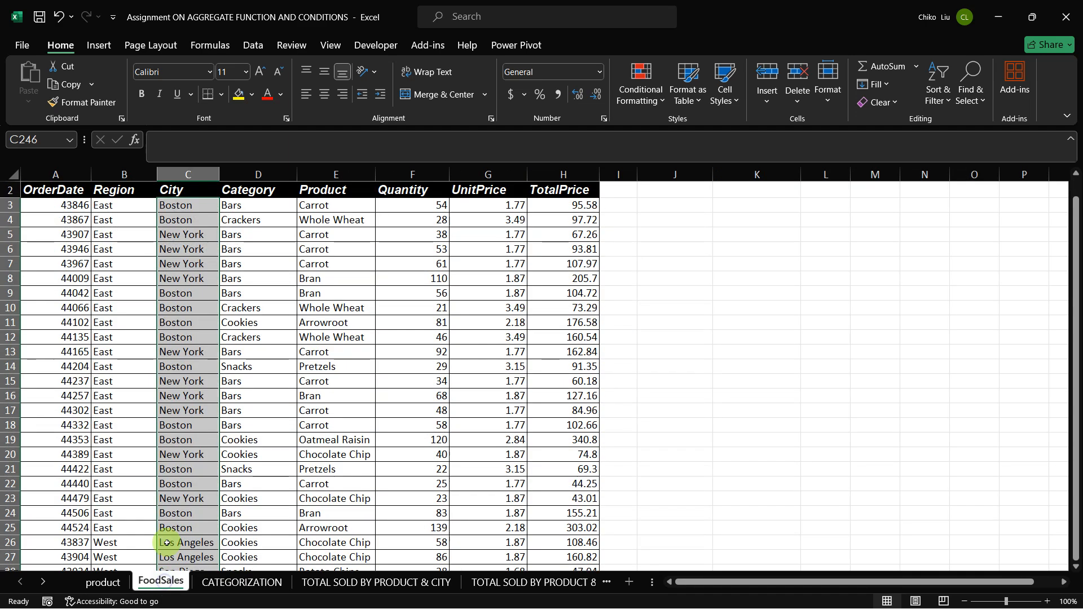
{"action": "left_click", "coordinate": [249, 581]}
{"action": "type", "text": "=OCU"}
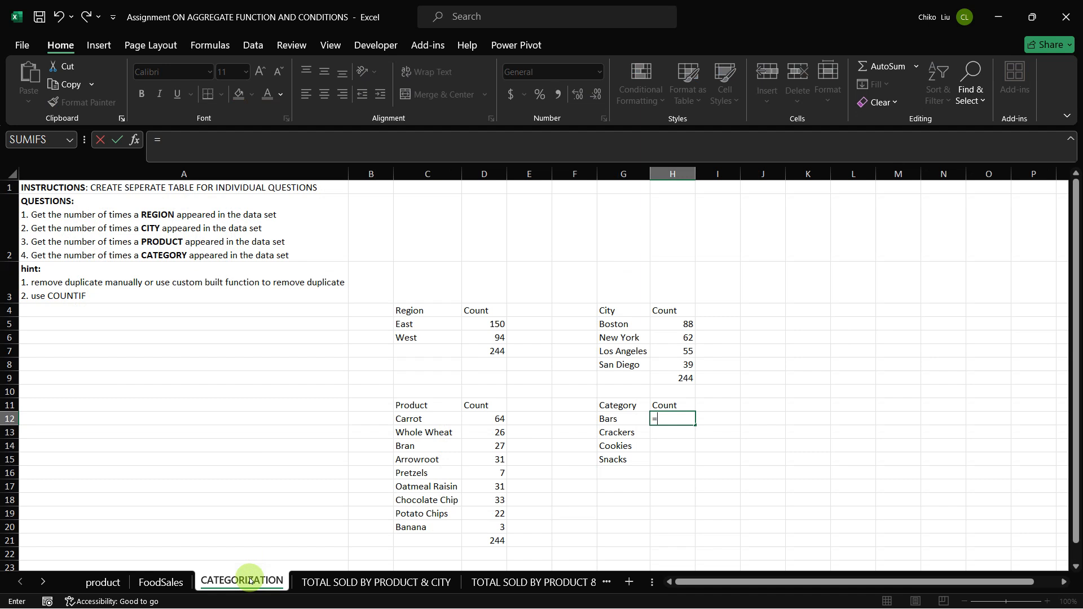
{"action": "key", "text": "BackSpace"}
{"action": "key", "text": "BackSpace"}
{"action": "key", "text": "BackSpace"}
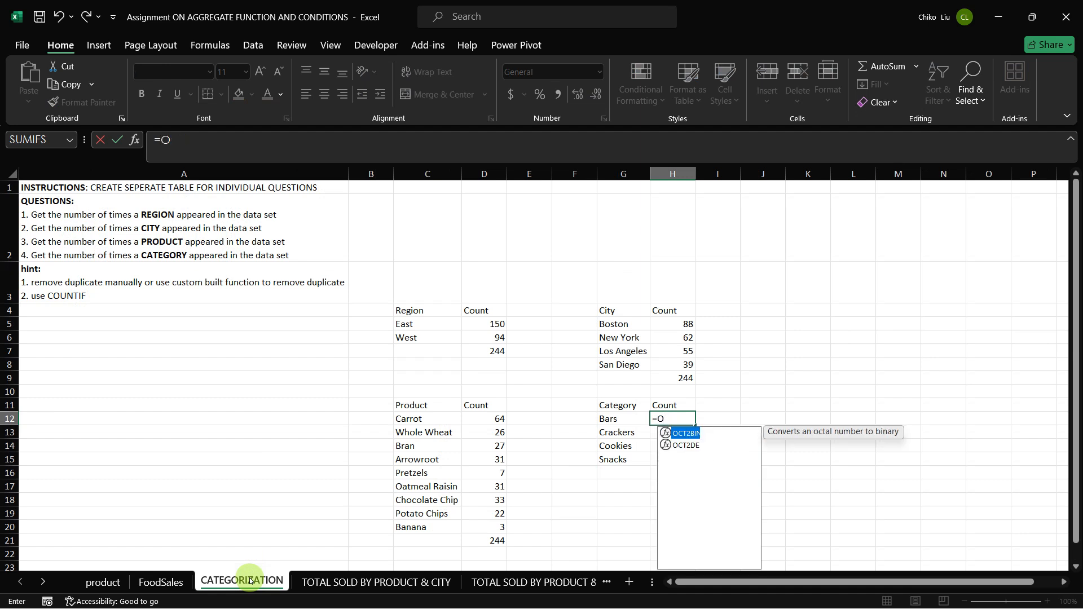
{"action": "type", "text": "COIUN"}
{"action": "key", "text": "BackSpace"}
{"action": "key", "text": "BackSpace"}
{"action": "key", "text": "BackSpace"}
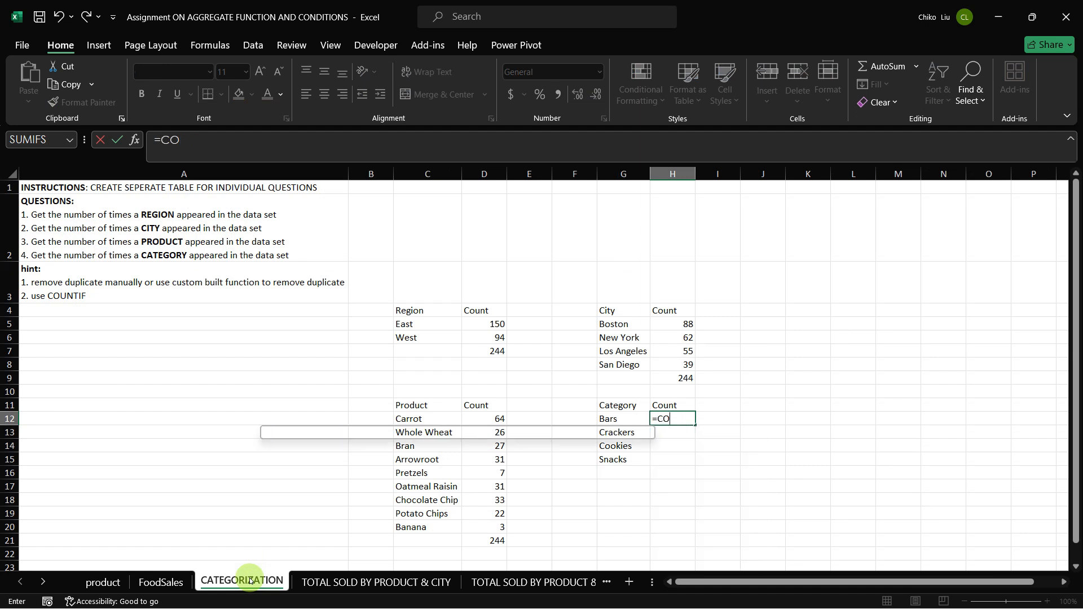
{"action": "type", "text": "UNTIF("}
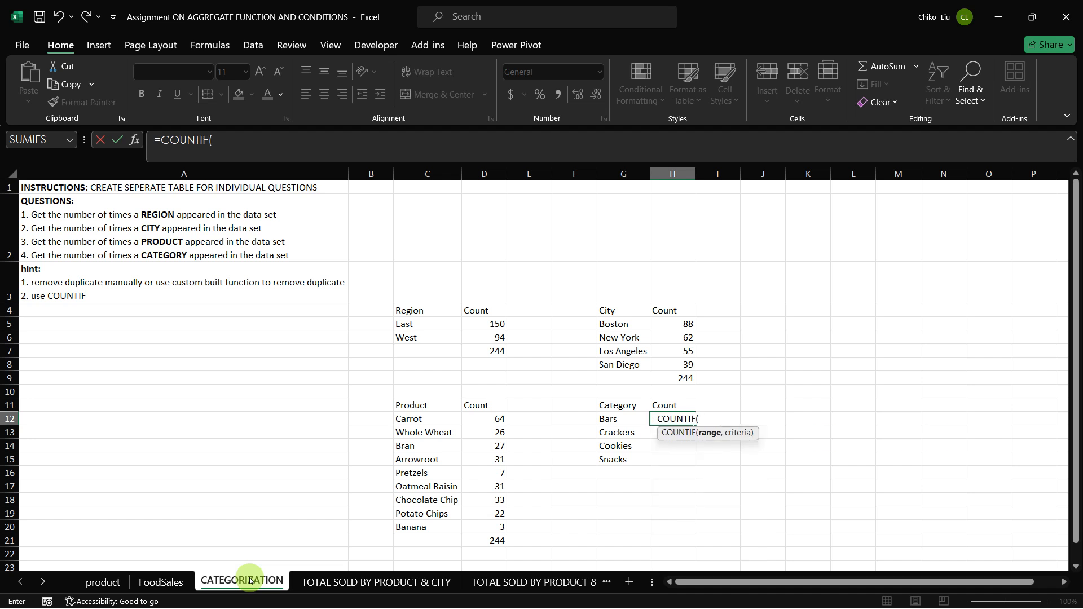
{"action": "key", "text": "Left"}
{"action": "key", "text": "BackSpace"}
{"action": "key", "text": "BackSpace"}
{"action": "key", "text": "BackSpace"}
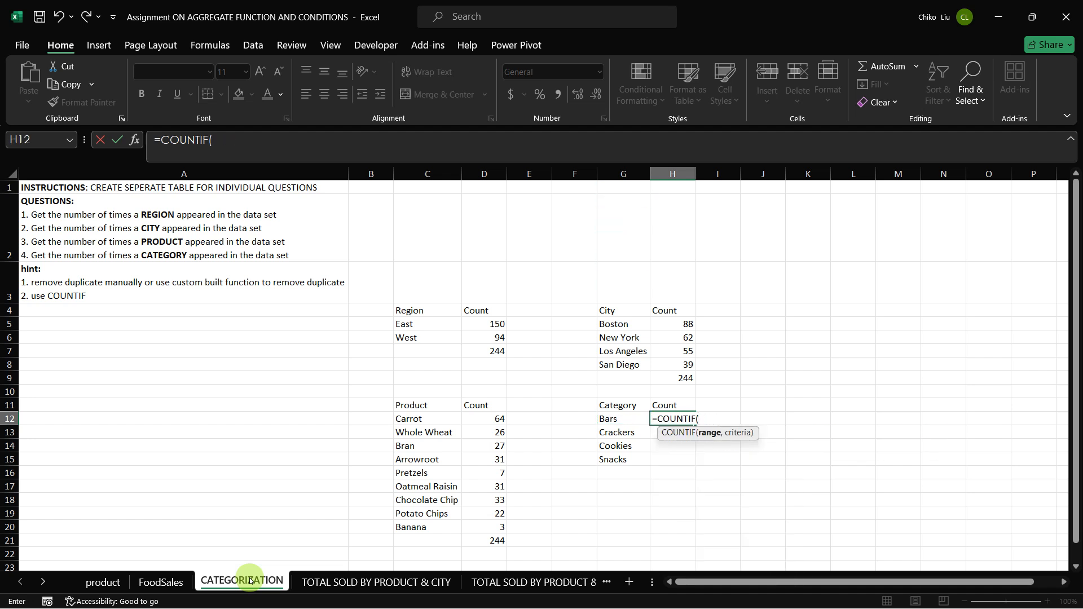
Step: Give the category COUNTIF formula the absolute range FoodSales!$D$3:$D$246
{"action": "left_click", "coordinate": [151, 583]}
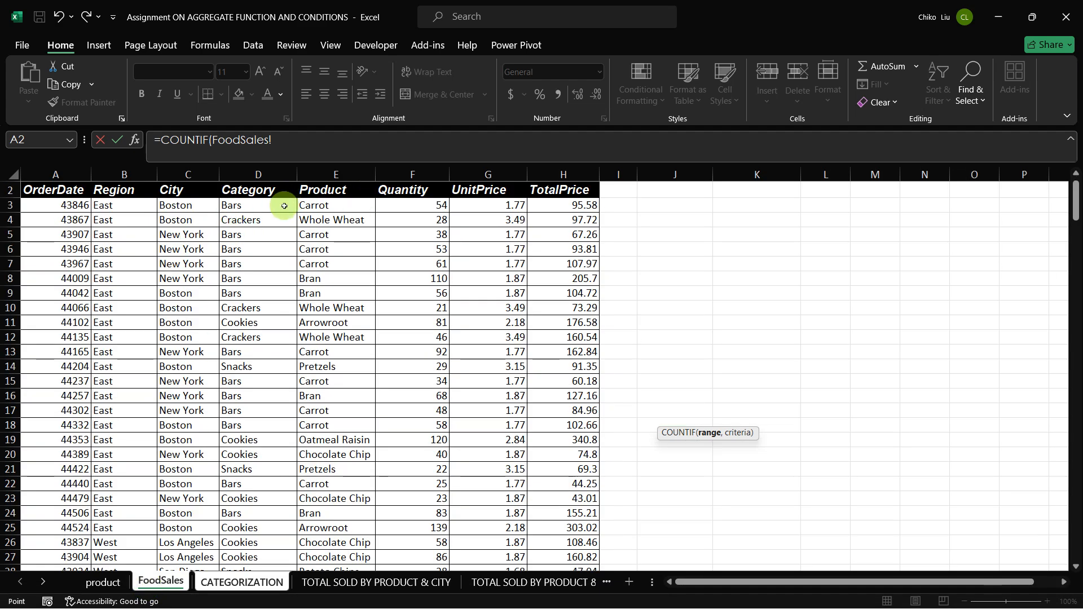
{"action": "left_click", "coordinate": [284, 206]}
{"action": "key", "text": "ctrl+shift+Down"}
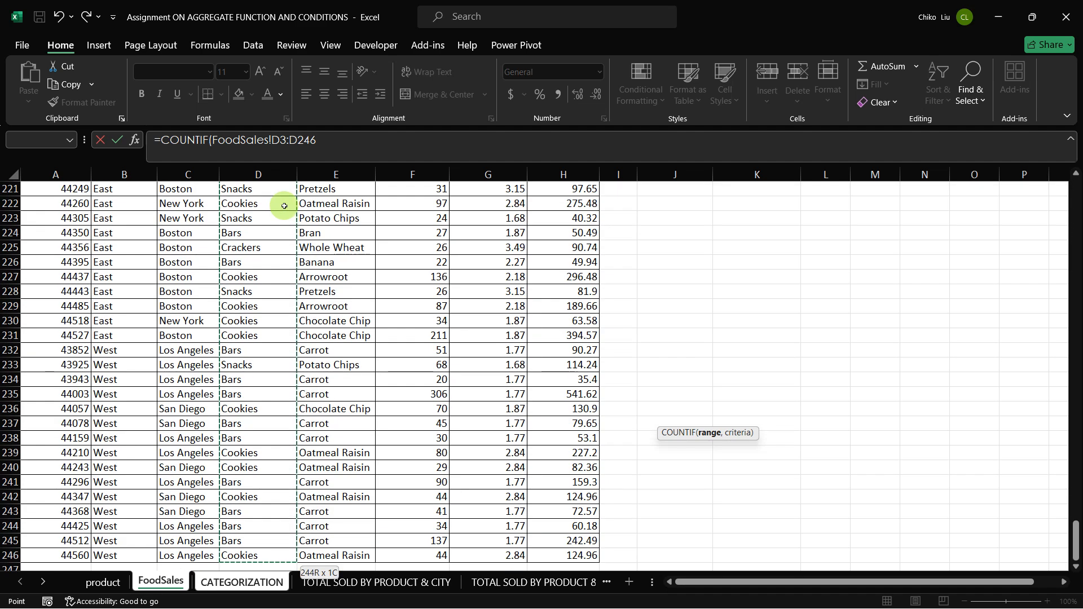
{"action": "key", "text": "F4"}
{"action": "type", "text": ","}
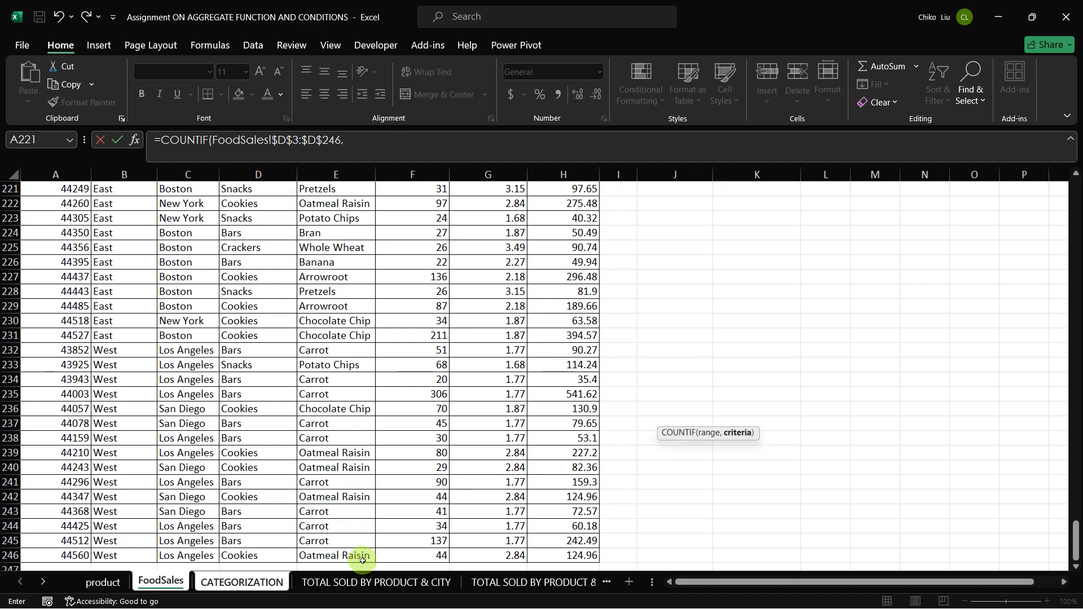
Step: Finish the category COUNTIF formula with CATEGORIZATION!$G12 as the criteria and fill it down to H15
{"action": "left_click", "coordinate": [366, 582]}
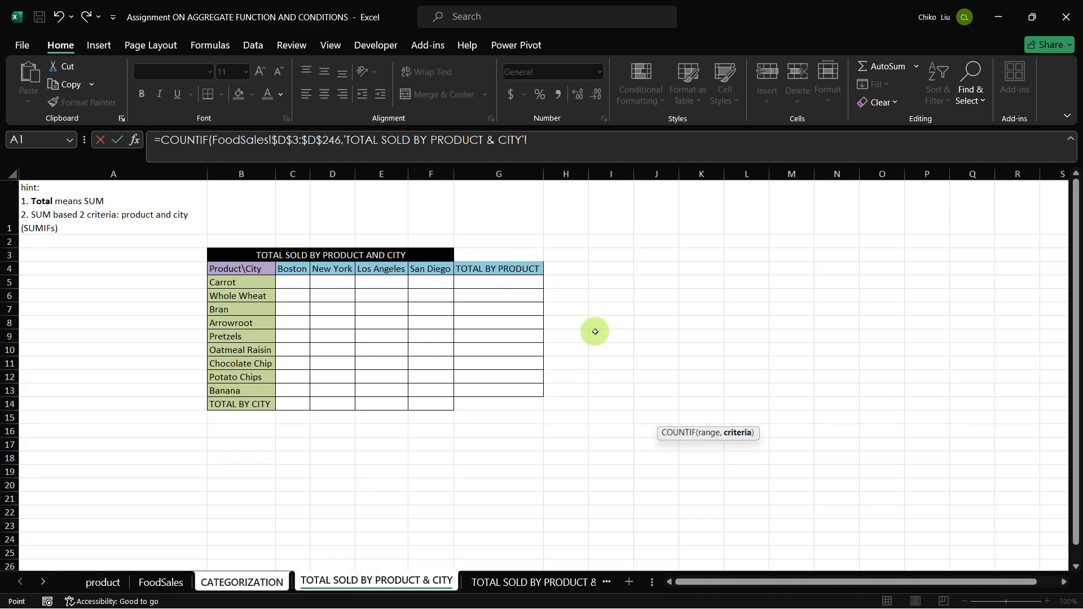
{"action": "left_click", "coordinate": [240, 581]}
{"action": "left_click", "coordinate": [610, 419]}
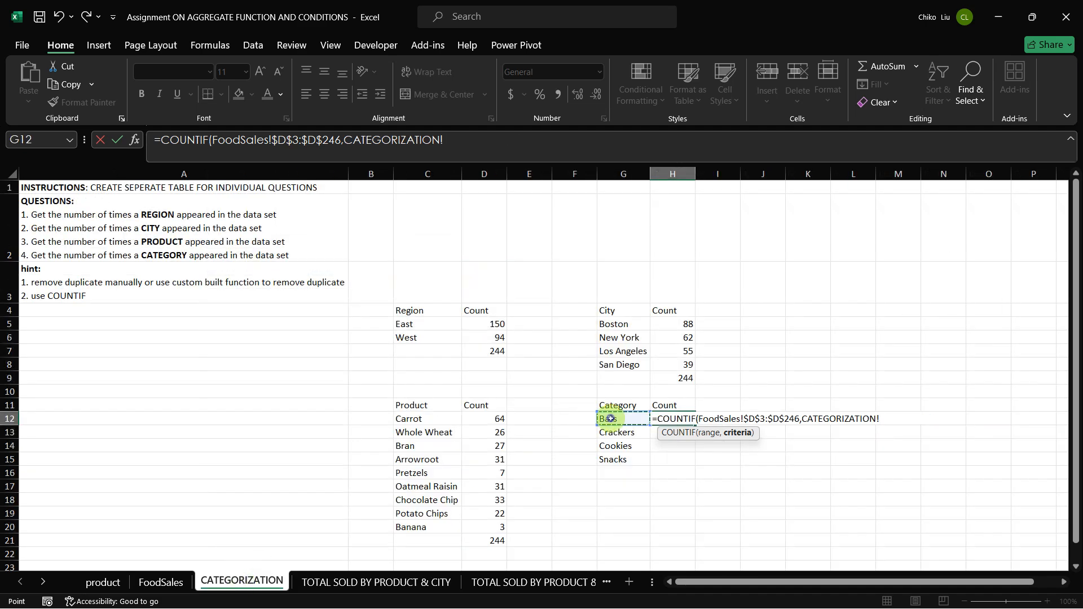
{"action": "key", "text": "F4"}
{"action": "key", "text": "F4"}
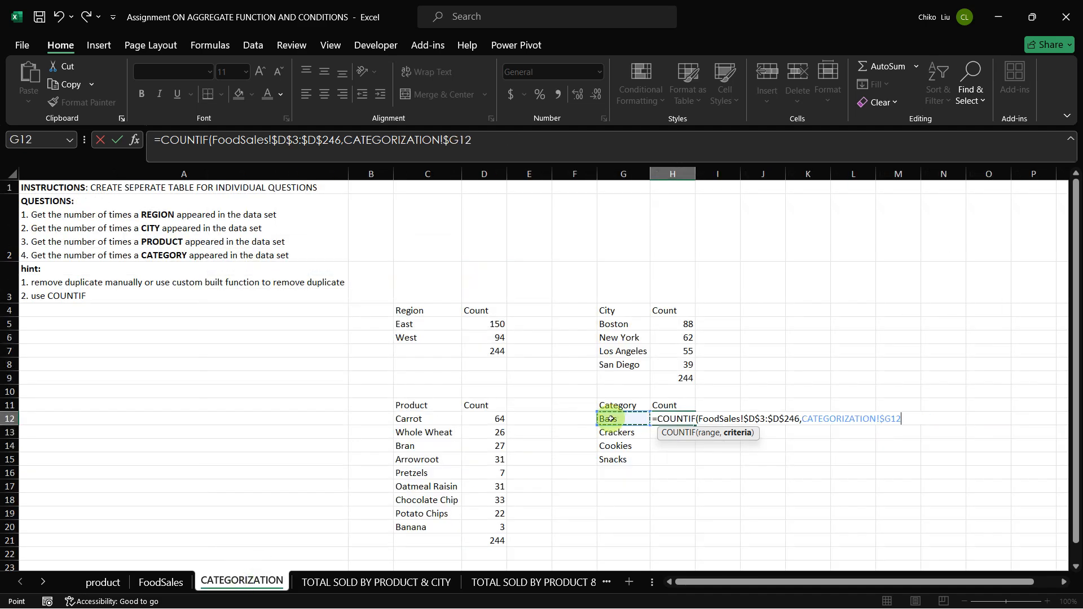
{"action": "type", "text": ")"}
{"action": "key", "text": "Return"}
{"action": "key", "text": "Up"}
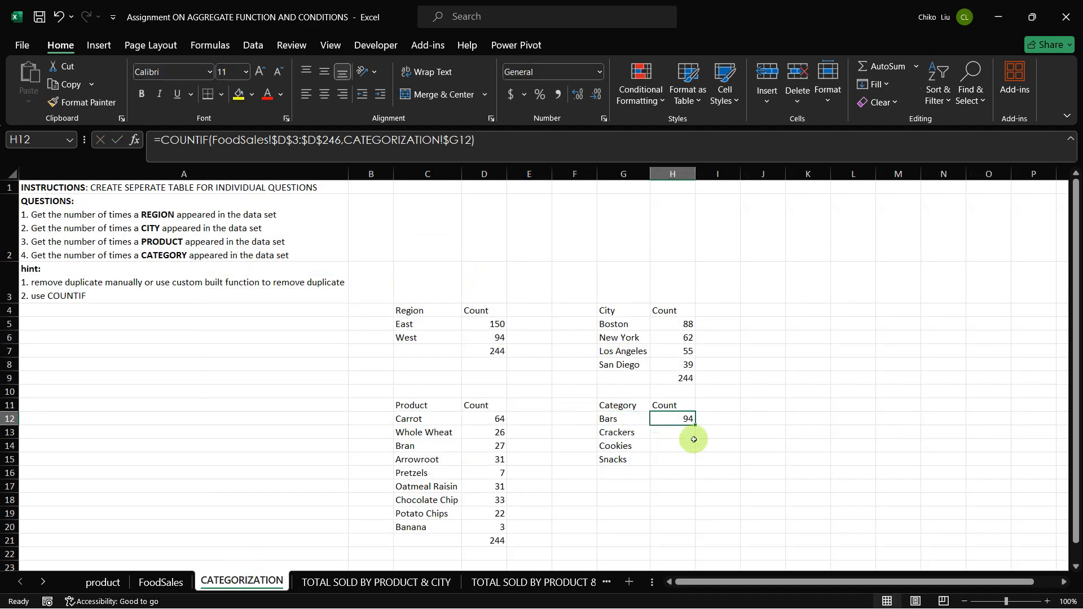
{"action": "left_click_drag", "start_coordinate": [697, 425], "coordinate": [691, 461]}
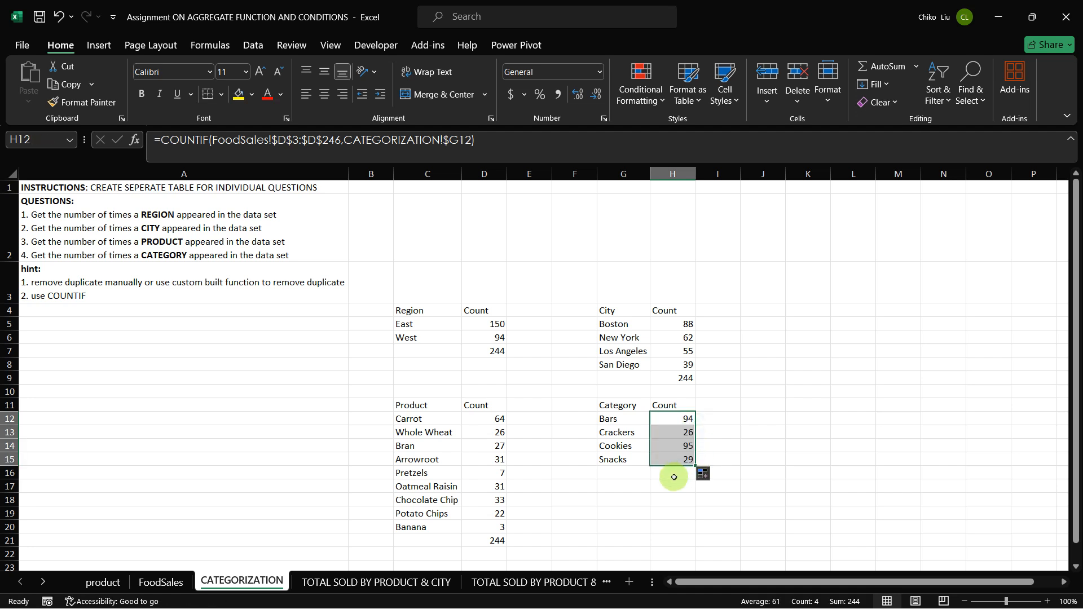
Step: Total the category counts in H16 with an AutoSum of H12:H15, and open the TOTAL SOLD BY PRODUCT & CITY sheet
{"action": "left_click", "coordinate": [673, 477]}
{"action": "key", "text": "alt+equal"}
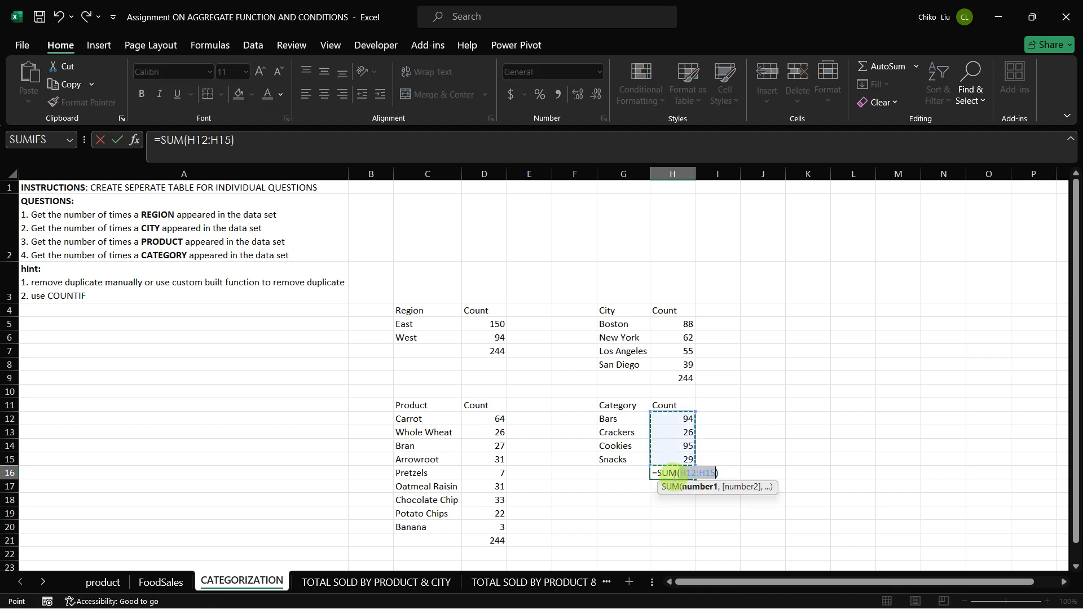
{"action": "key", "text": "Return"}
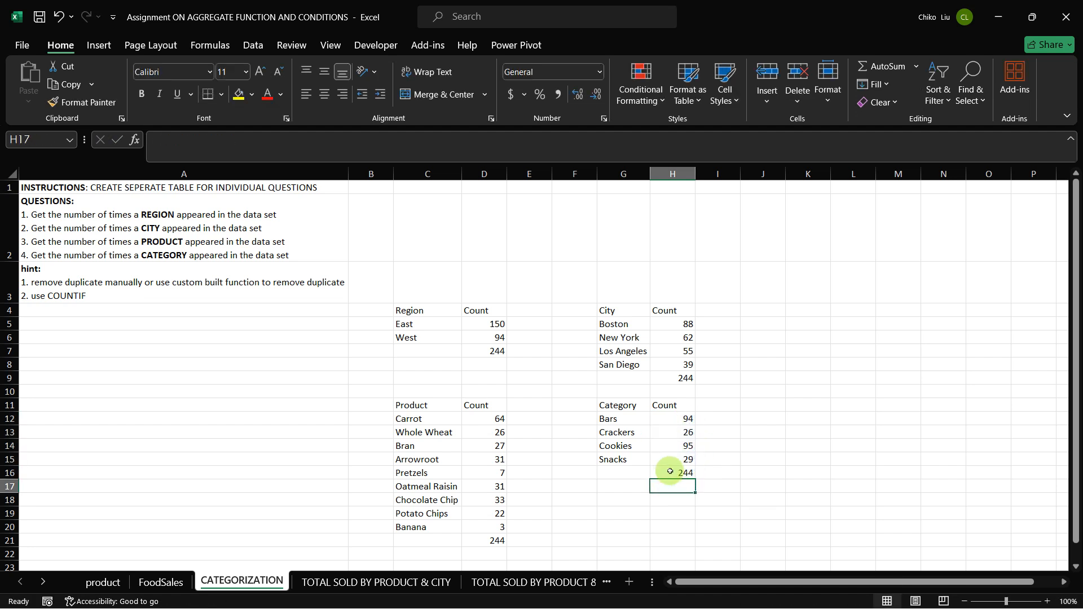
{"action": "left_click", "coordinate": [671, 472]}
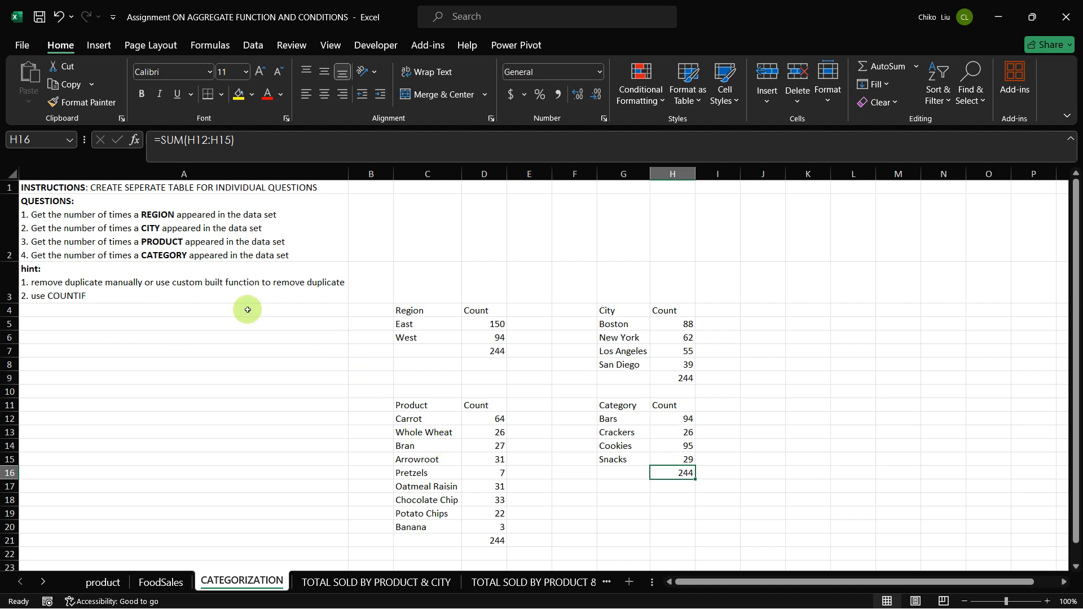
{"action": "left_click", "coordinate": [323, 587]}
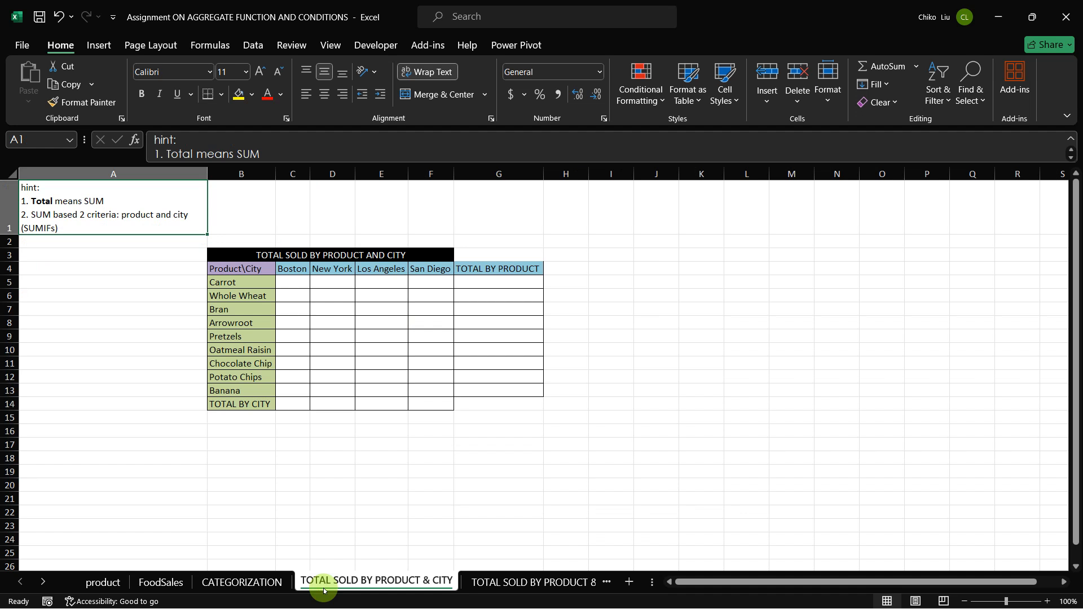
Step: Replace SOLD with ORDER in the name of the TOTAL SOLD BY PRODUCT &CATEGORY sheet
{"action": "left_click", "coordinate": [501, 588]}
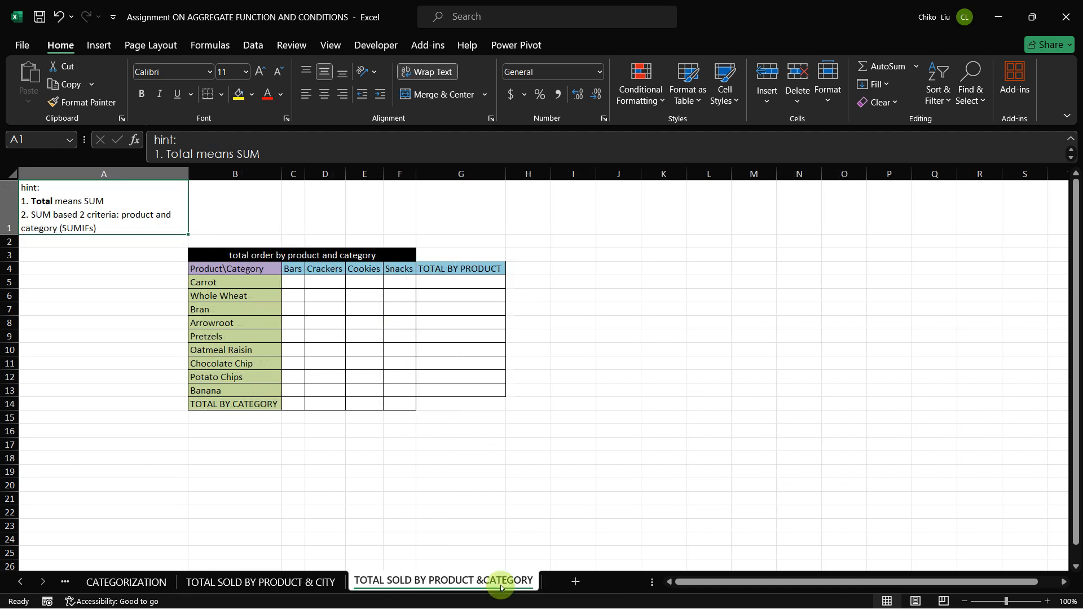
{"action": "double_click", "coordinate": [405, 580]}
{"action": "left_click", "coordinate": [404, 580]}
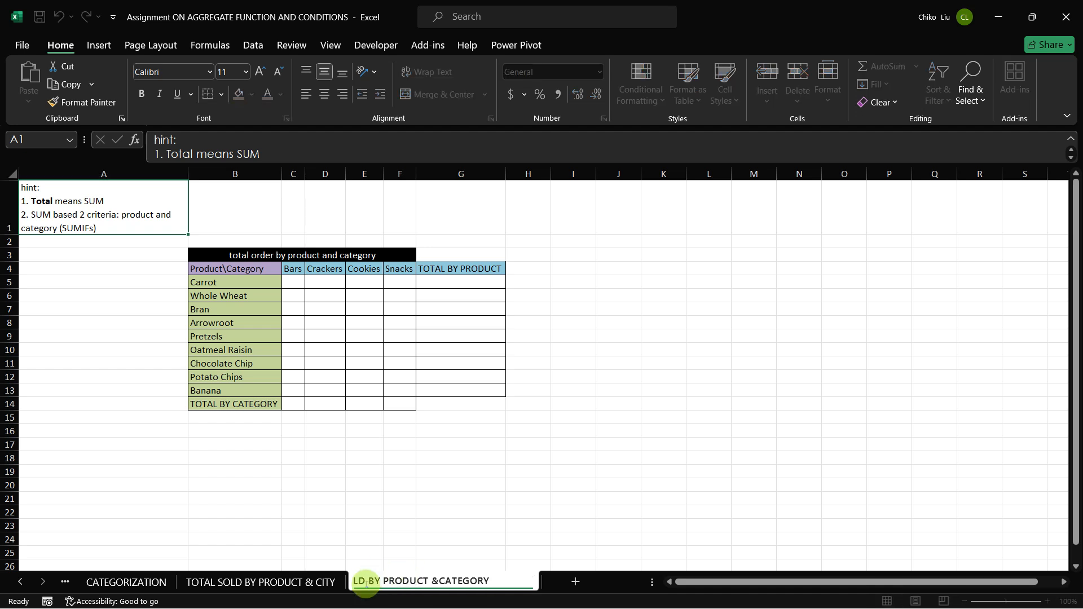
{"action": "key", "text": "BackSpace"}
{"action": "key", "text": "BackSpace"}
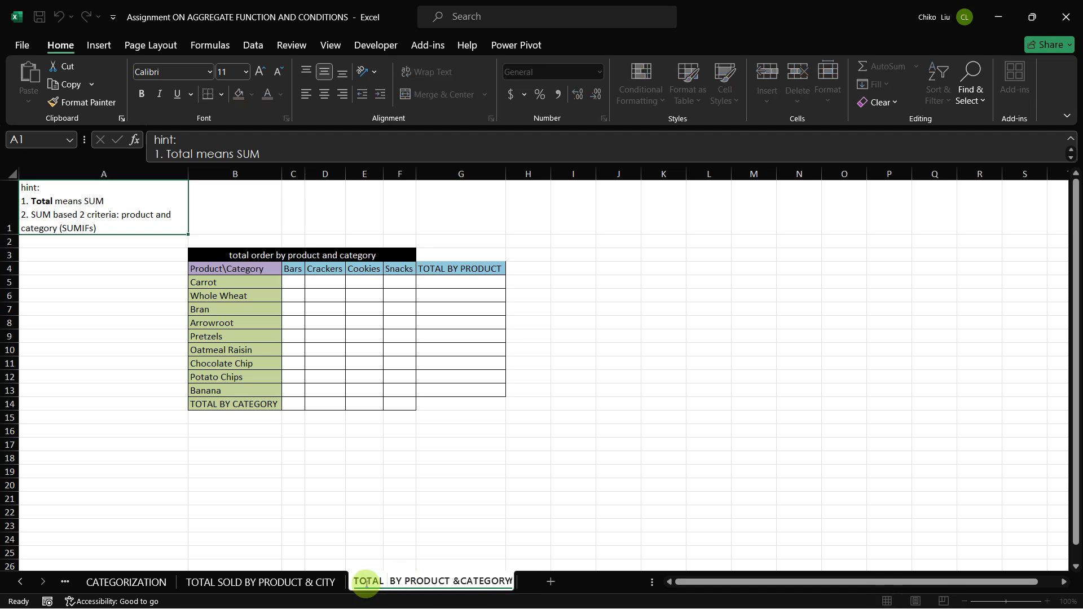
{"action": "type", "text": "ORDE"}
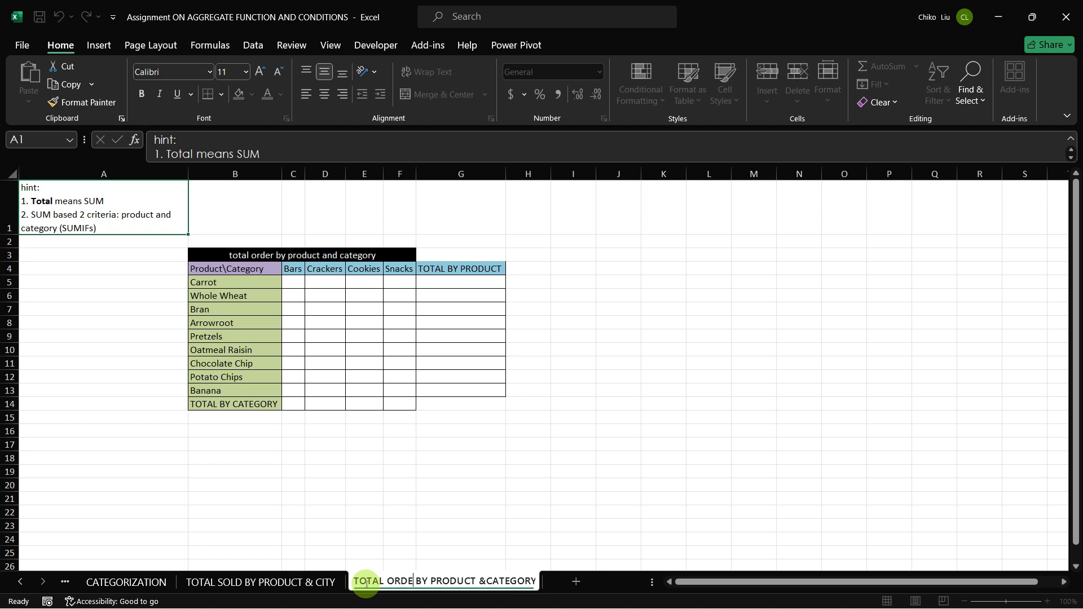
{"action": "type", "text": "R"}
{"action": "key", "text": "Return"}
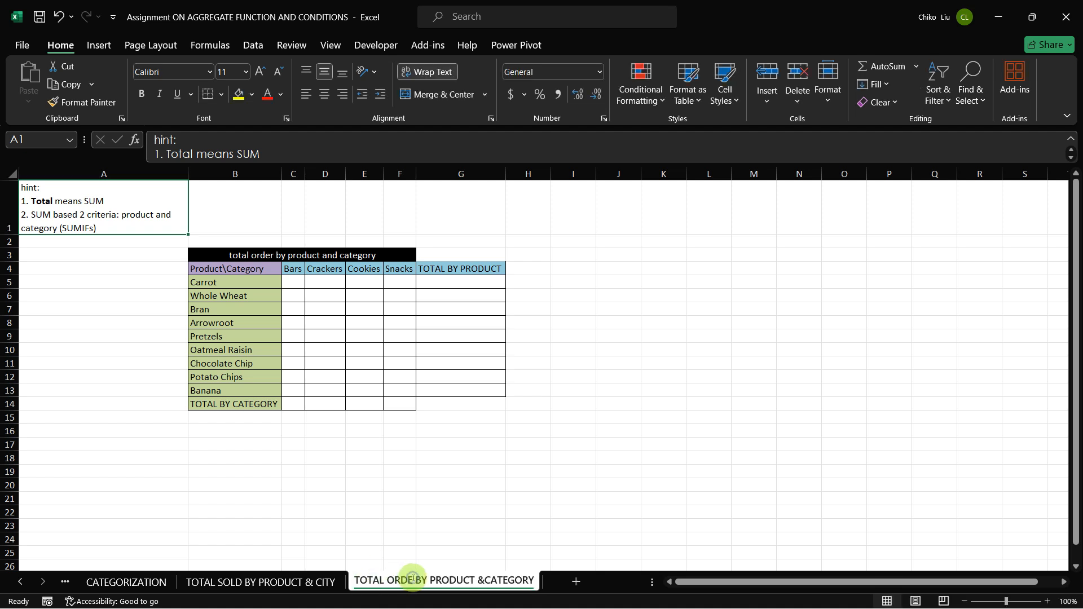
Step: Remove the space before the ampersand and complete the sheet name as TOTAL ORDER BY PRODUCT&CATEGORY
{"action": "double_click", "coordinate": [412, 578]}
{"action": "left_click", "coordinate": [366, 581]}
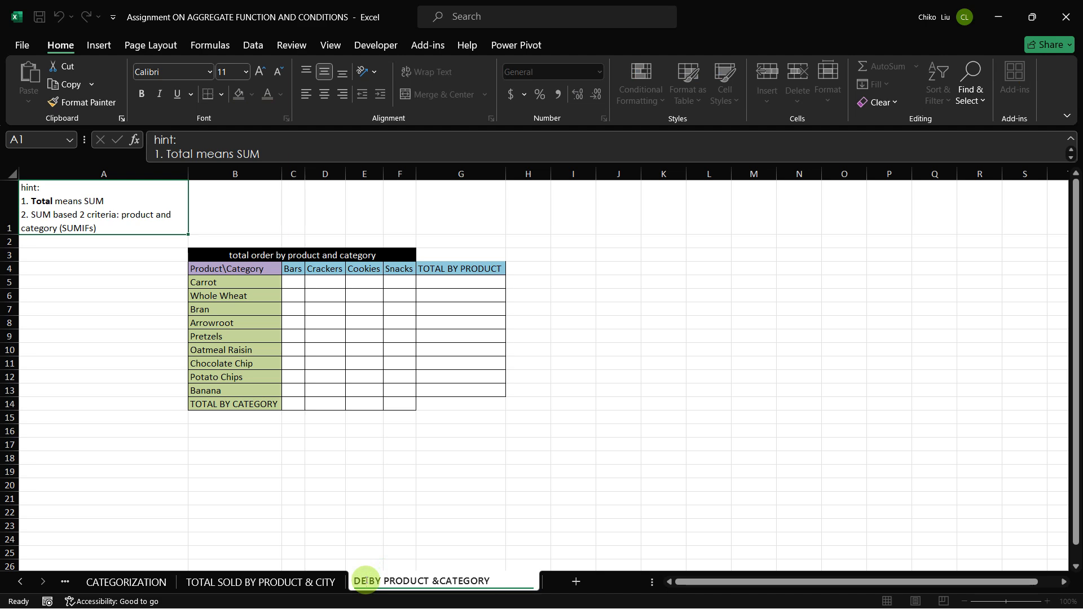
{"action": "key", "text": "Right"}
{"action": "key", "text": "Right"}
{"action": "key", "text": "BackSpace"}
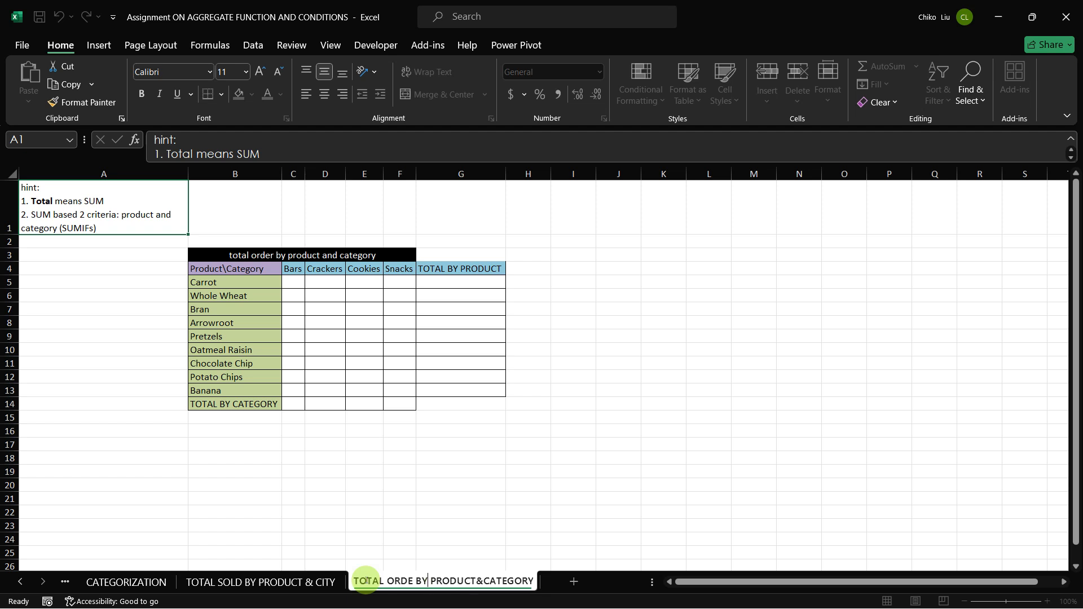
{"action": "type", "text": "R"}
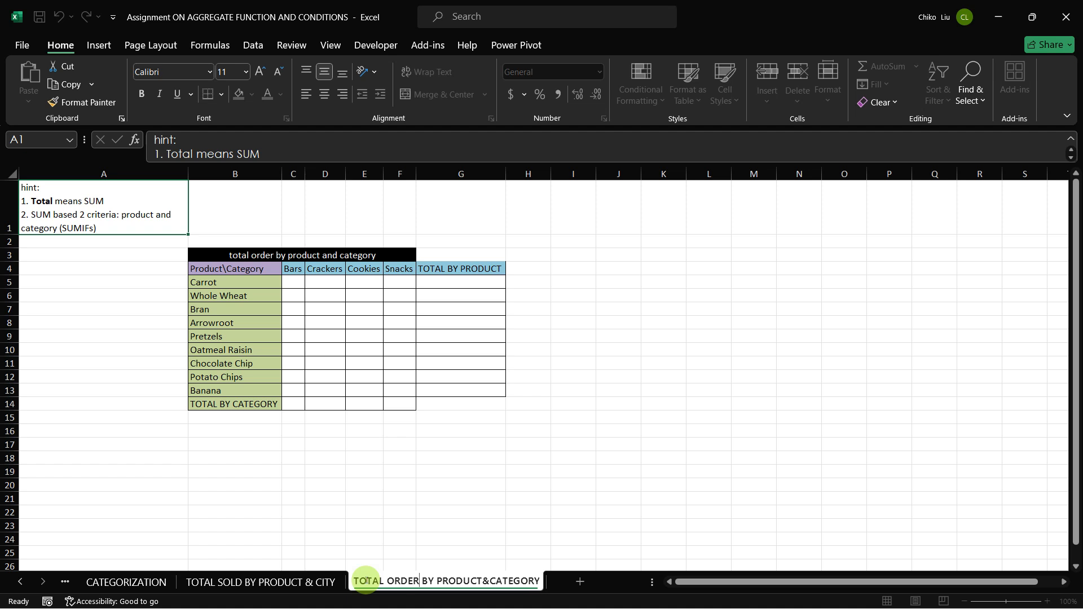
{"action": "key", "text": "Return"}
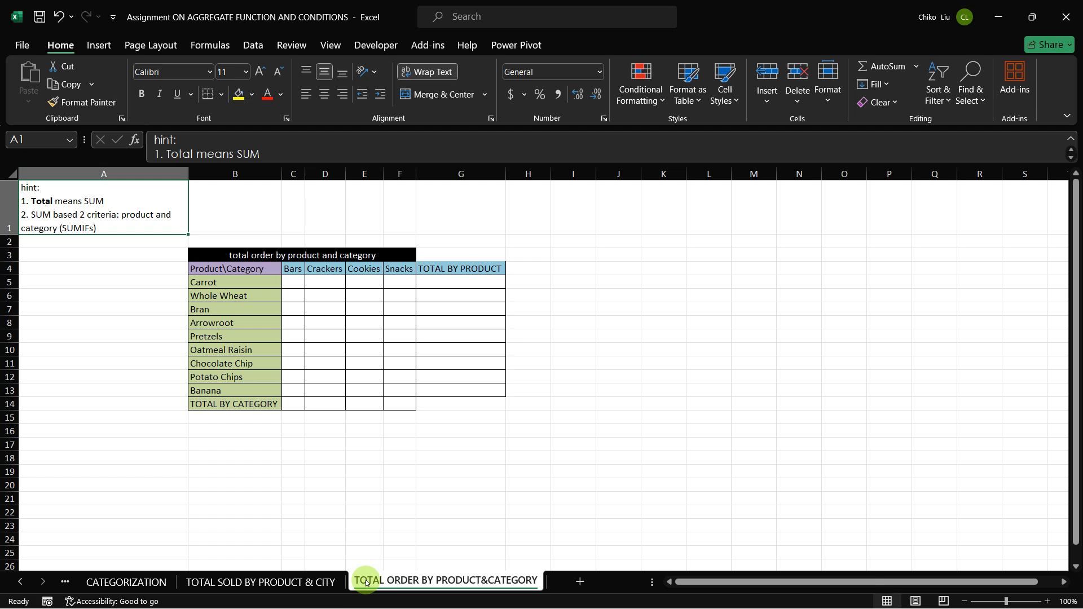
Step: Examine the FoodSales data from its header row to see which columns the product and city totals need
{"action": "left_click", "coordinate": [325, 585]}
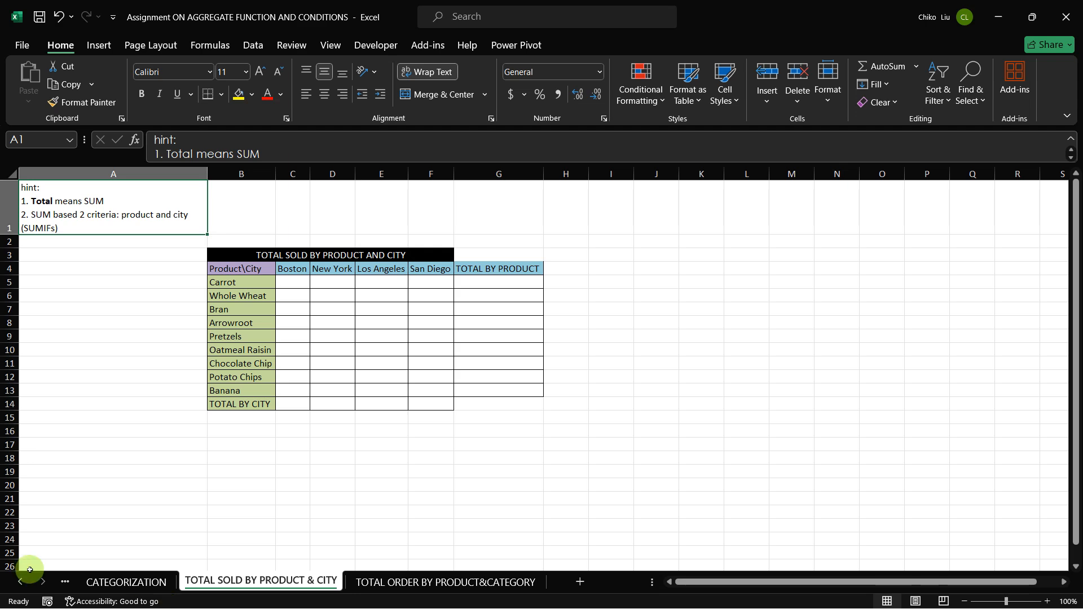
{"action": "left_click", "coordinate": [21, 585]}
{"action": "left_click", "coordinate": [21, 585]}
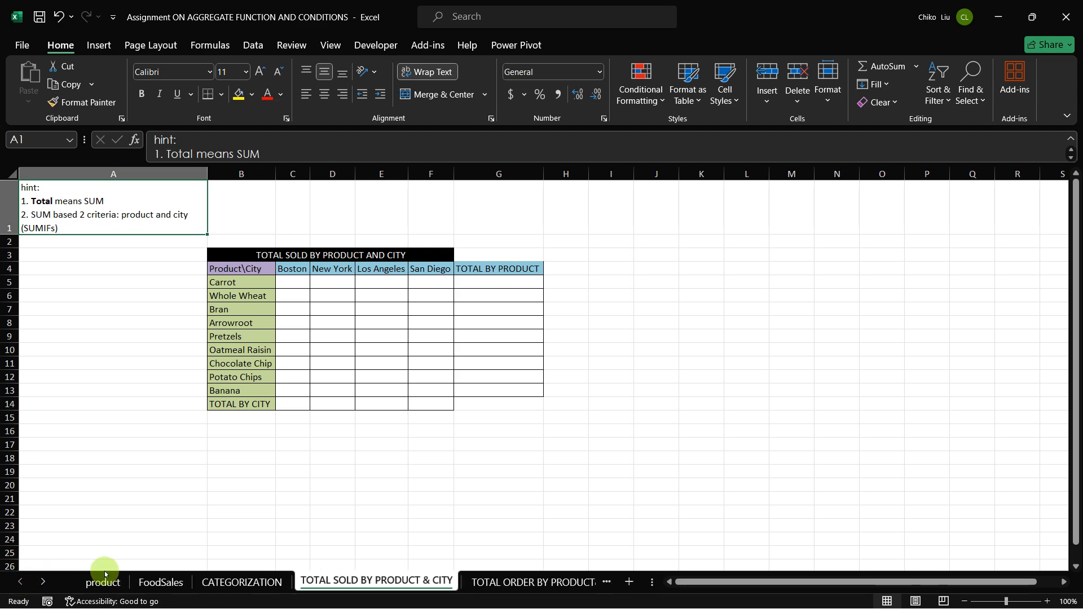
{"action": "left_click", "coordinate": [148, 582]}
{"action": "scroll", "coordinate": [292, 427], "scroll_direction": "up", "scroll_amount": 14}
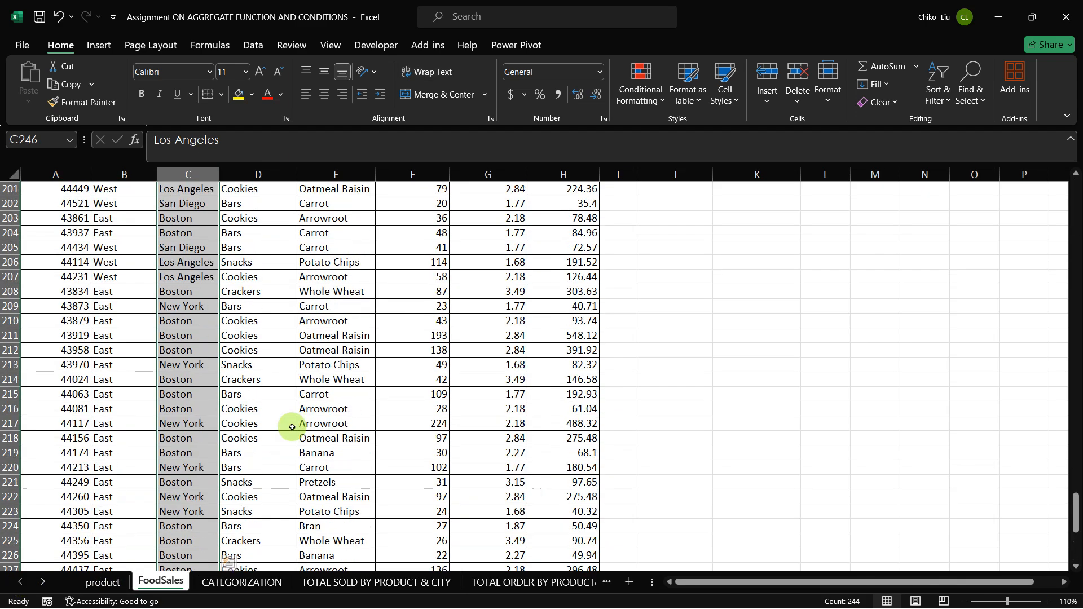
{"action": "scroll", "coordinate": [292, 428], "scroll_direction": "up", "scroll_amount": 1}
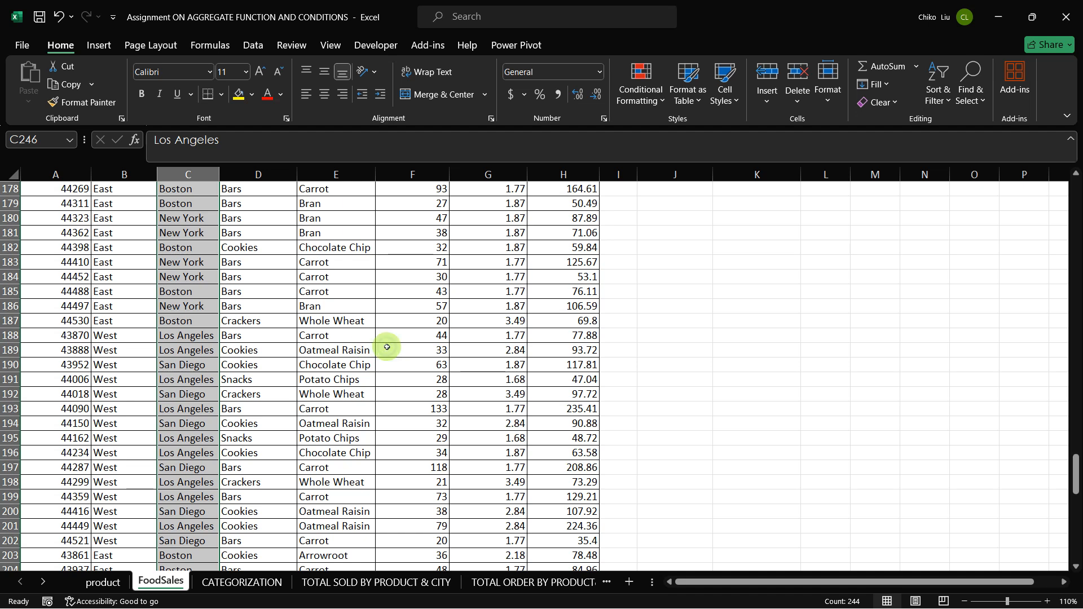
{"action": "left_click", "coordinate": [387, 348]}
{"action": "key", "text": "ctrl+Up"}
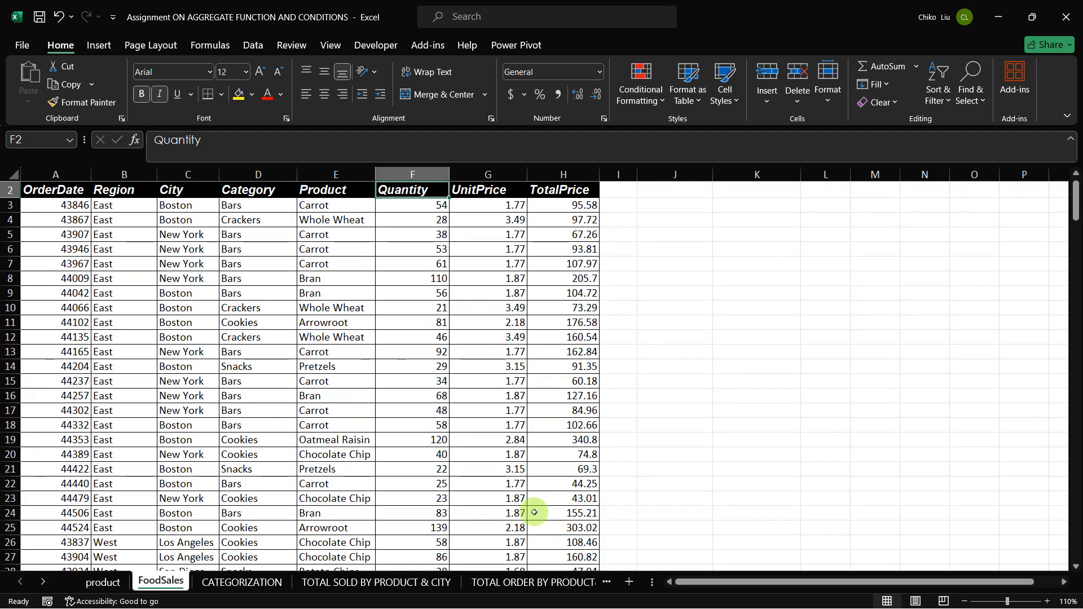
{"action": "scroll", "coordinate": [499, 589], "scroll_direction": "down", "scroll_amount": 1}
Step: Review the product and category order table, its title formula and the FoodSales columns, ending on the TOTAL SOLD BY PRODUCT & CITY sheet
{"action": "left_click", "coordinate": [499, 588]}
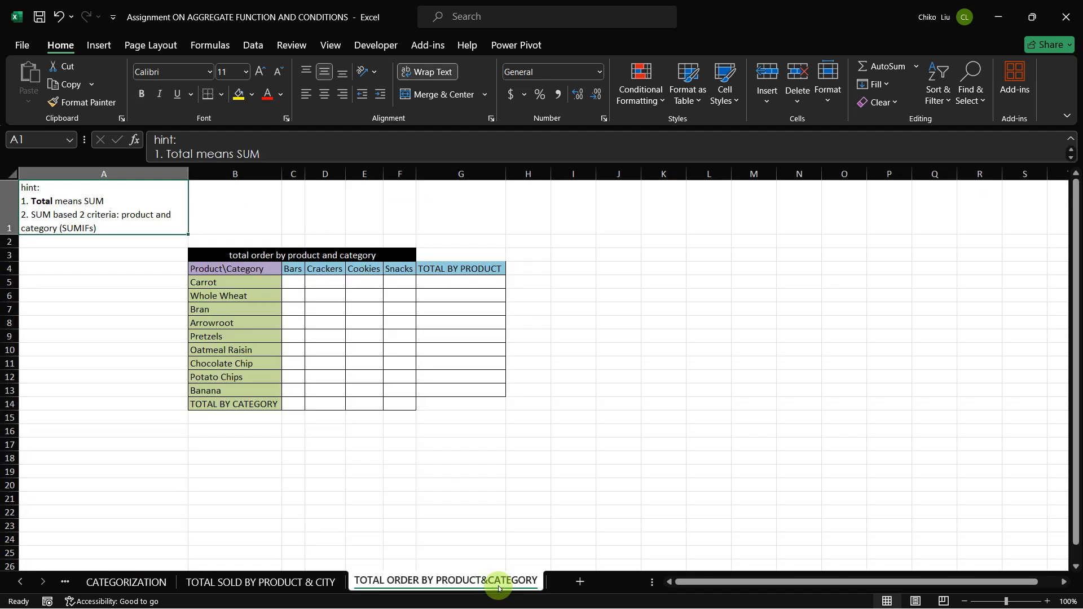
{"action": "left_click", "coordinate": [257, 259]}
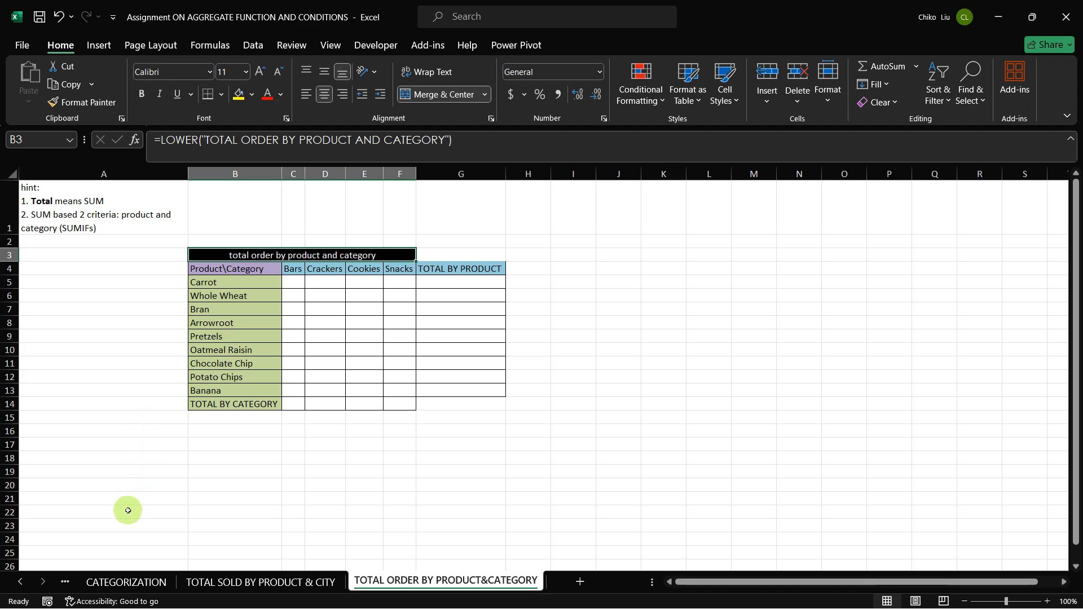
{"action": "left_click", "coordinate": [124, 582]}
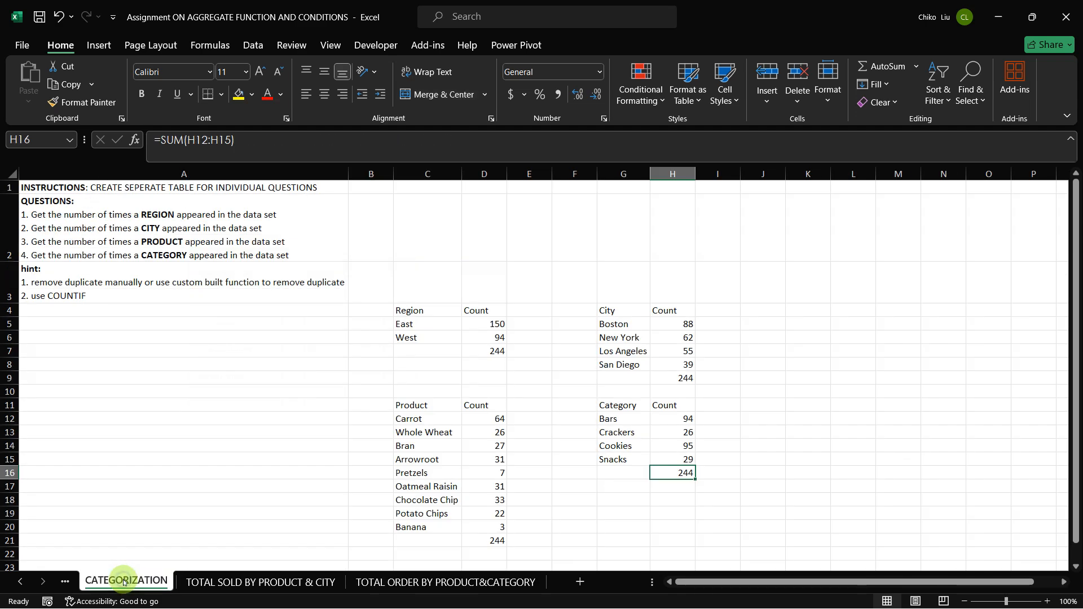
{"action": "left_click", "coordinate": [23, 583]}
{"action": "left_click", "coordinate": [94, 581]}
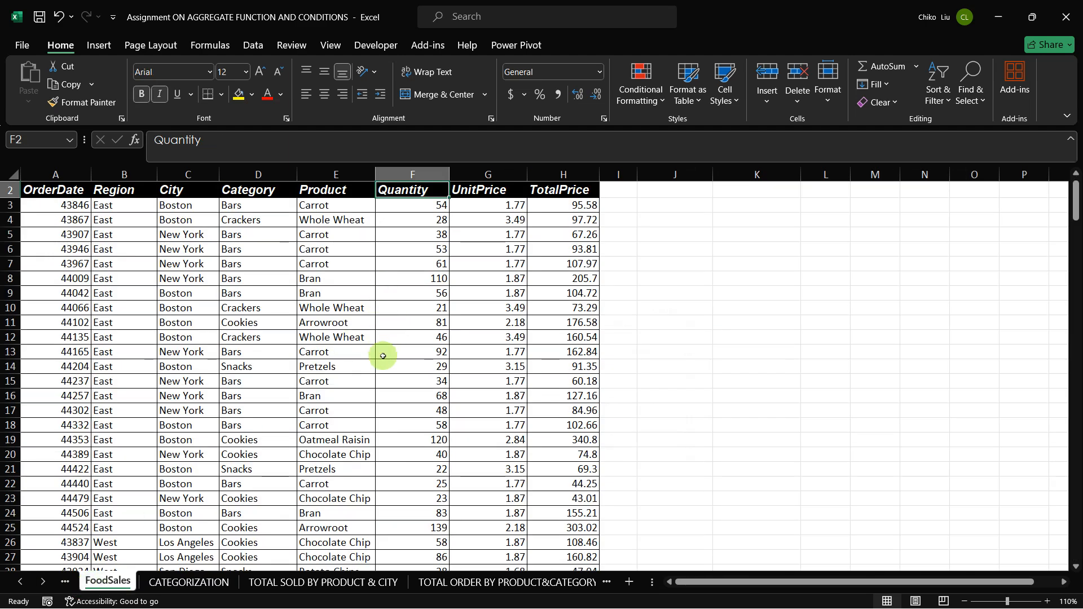
{"action": "left_click", "coordinate": [434, 584]}
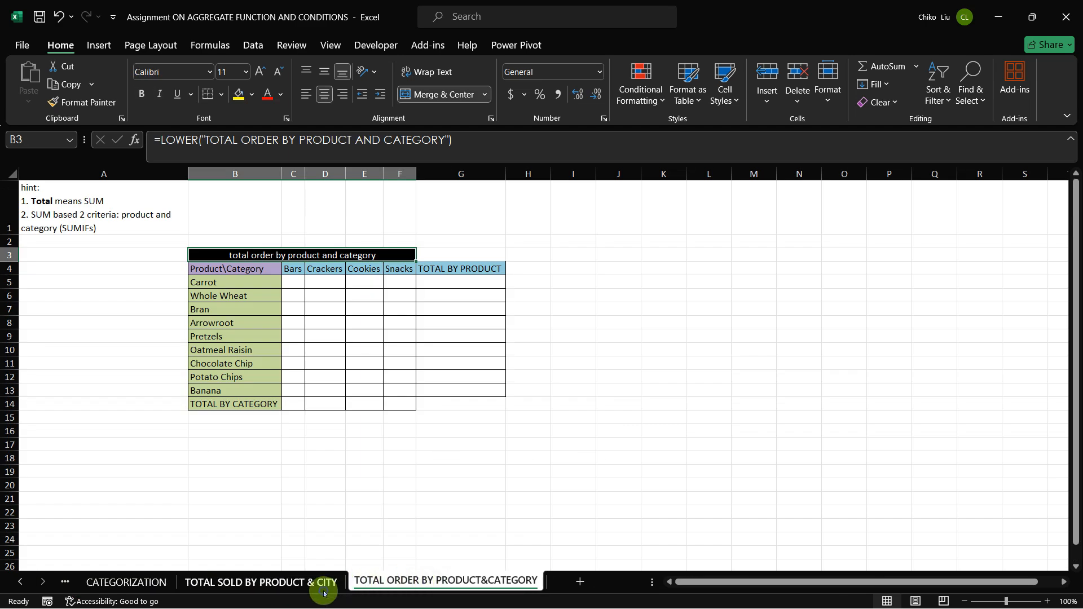
{"action": "left_click", "coordinate": [323, 589]}
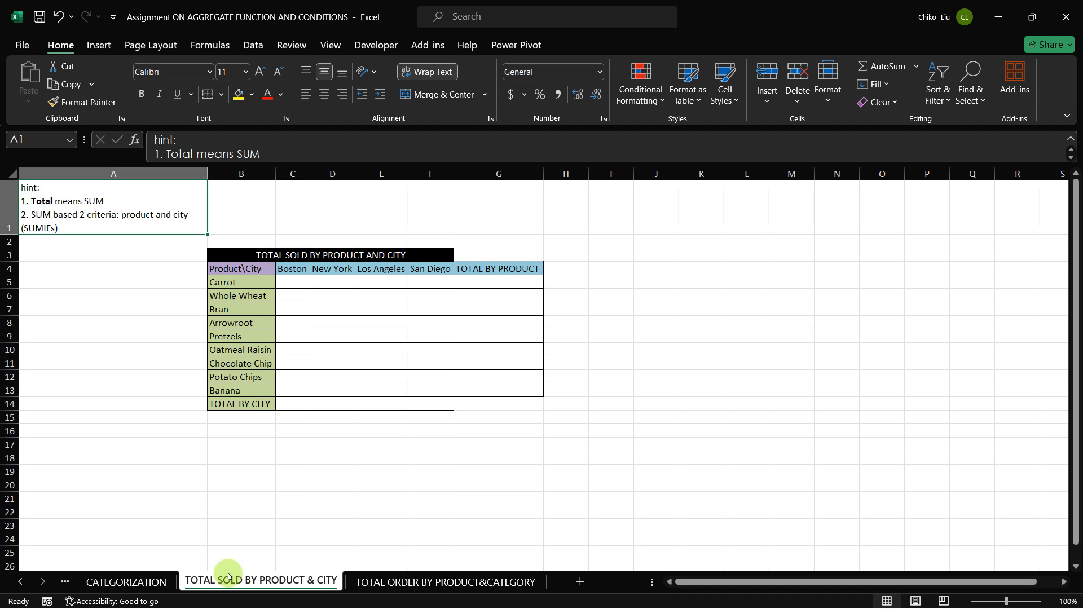
Step: Compare the Quantity and TotalPrice columns in FoodSales with the product and city headings of the total sold table
{"action": "left_click", "coordinate": [19, 581]}
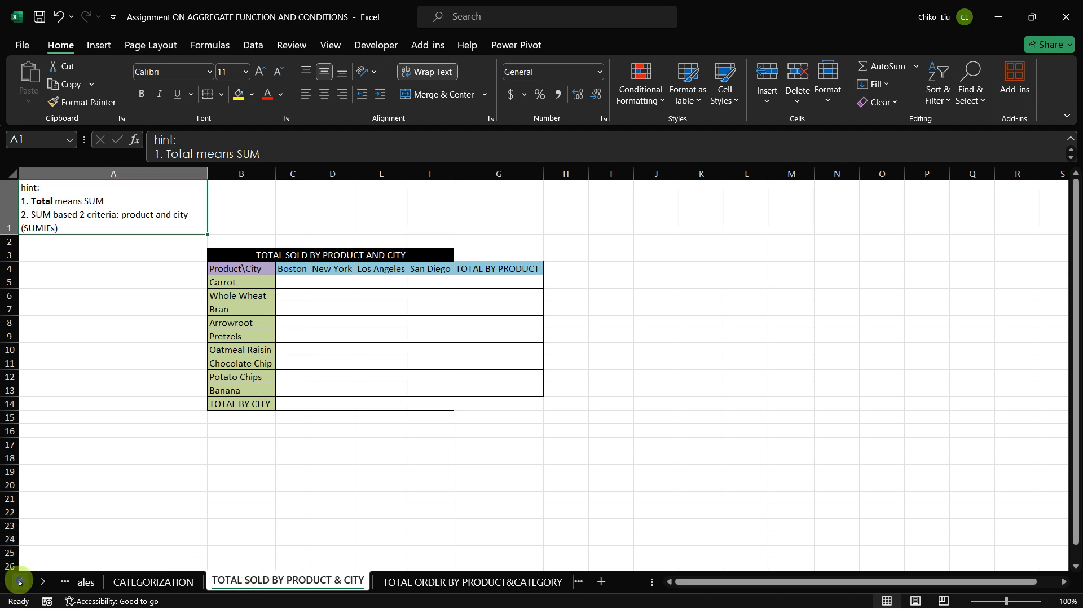
{"action": "left_click", "coordinate": [20, 581]}
{"action": "left_click", "coordinate": [19, 581]}
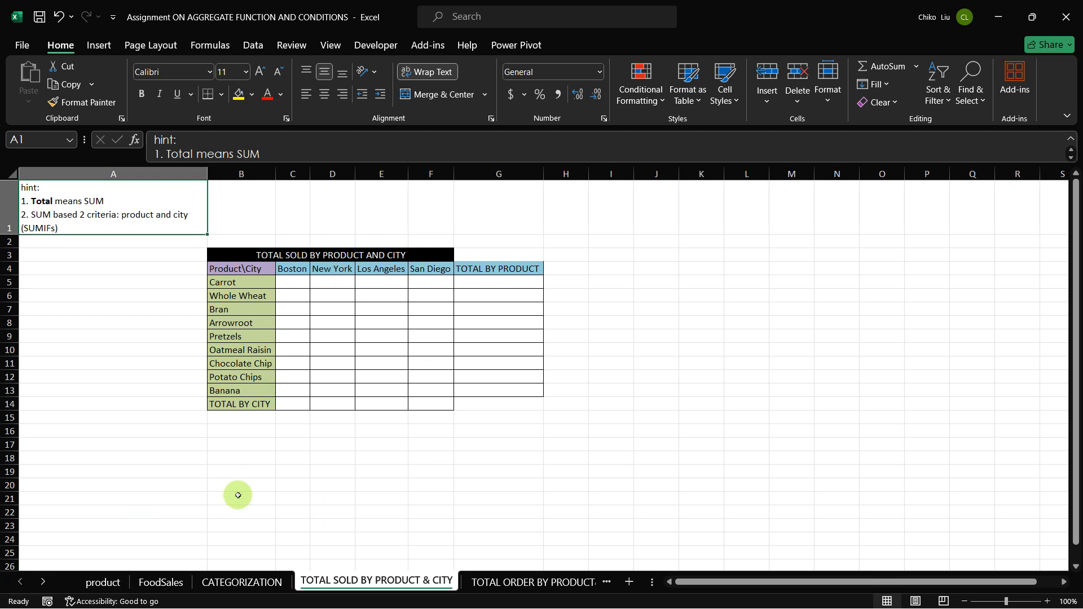
{"action": "left_click", "coordinate": [153, 582]}
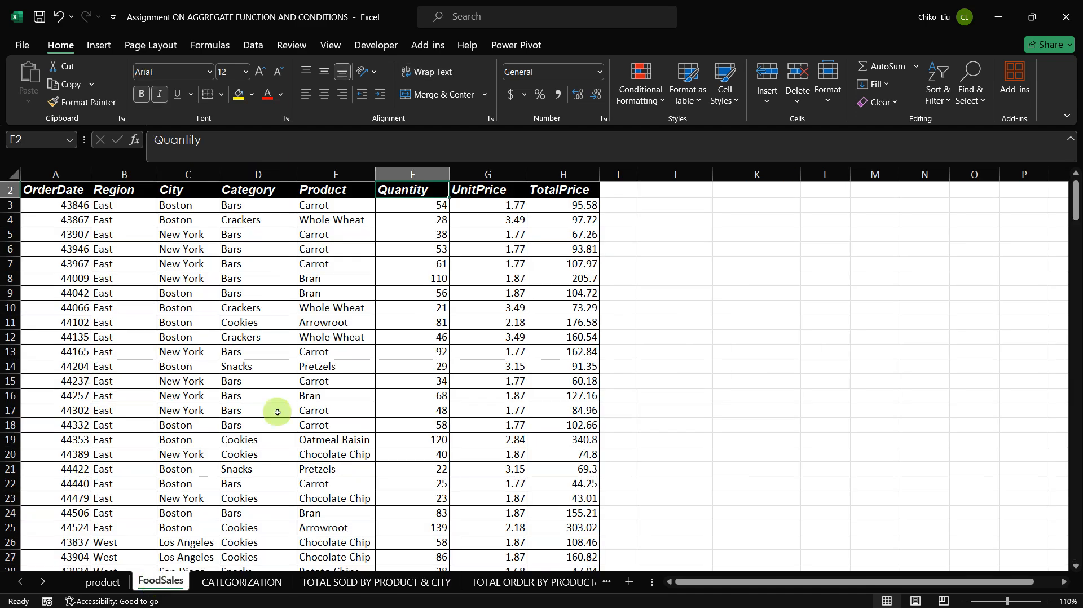
{"action": "left_click", "coordinate": [320, 580]}
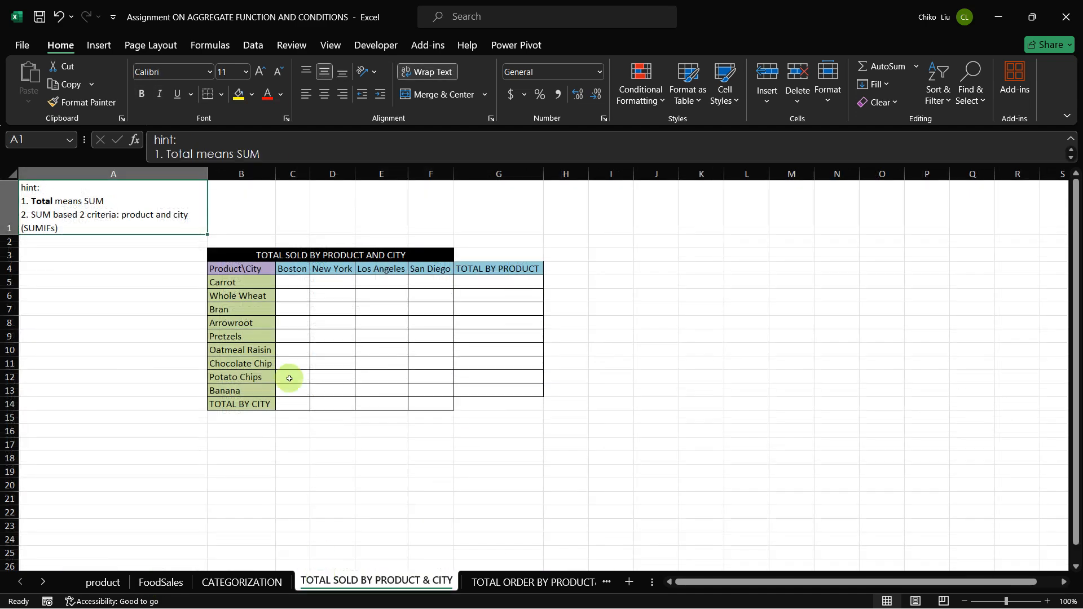
{"action": "left_click", "coordinate": [294, 279]}
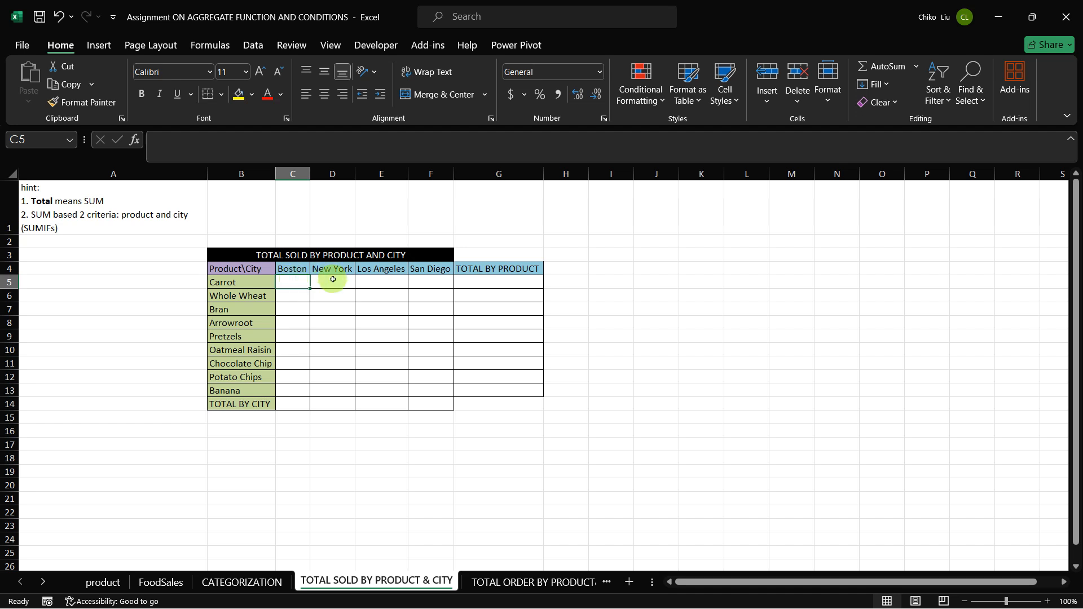
{"action": "left_click", "coordinate": [162, 583]}
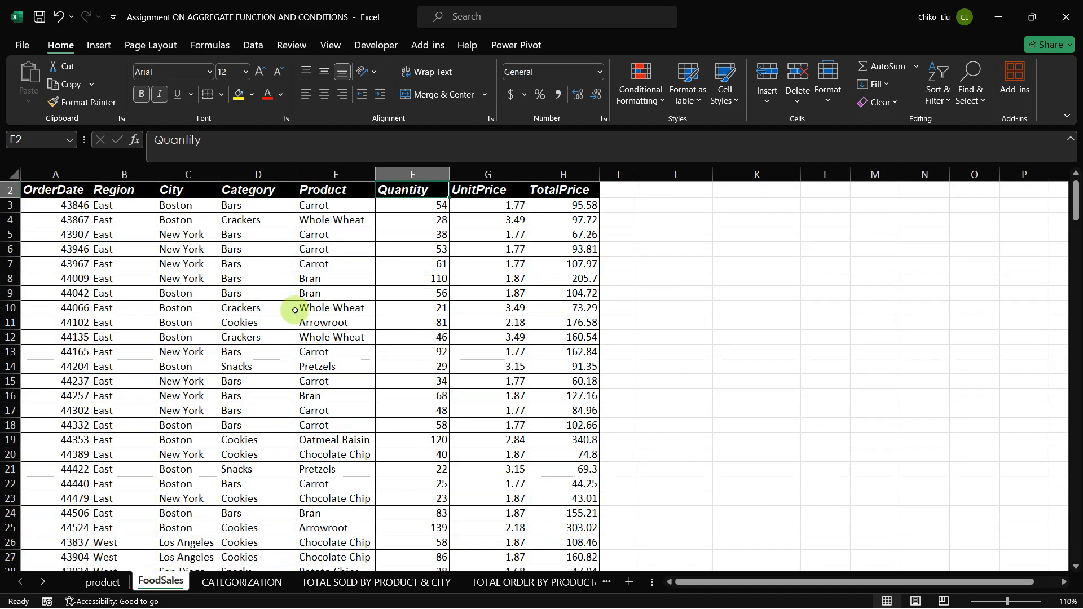
{"action": "left_click_drag", "start_coordinate": [423, 207], "coordinate": [418, 398]}
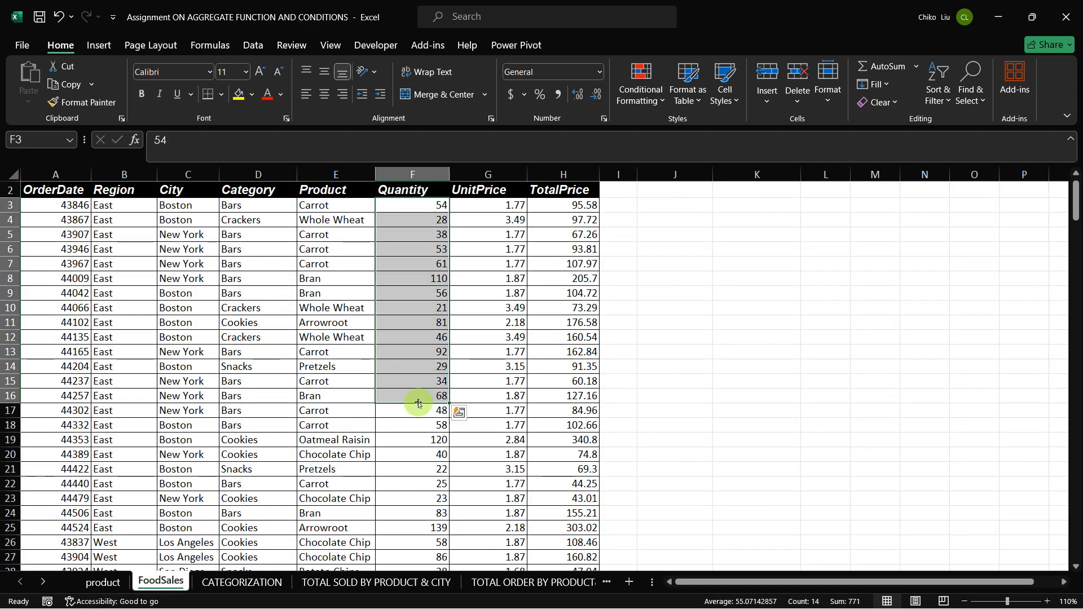
{"action": "left_click_drag", "start_coordinate": [556, 211], "coordinate": [560, 290]}
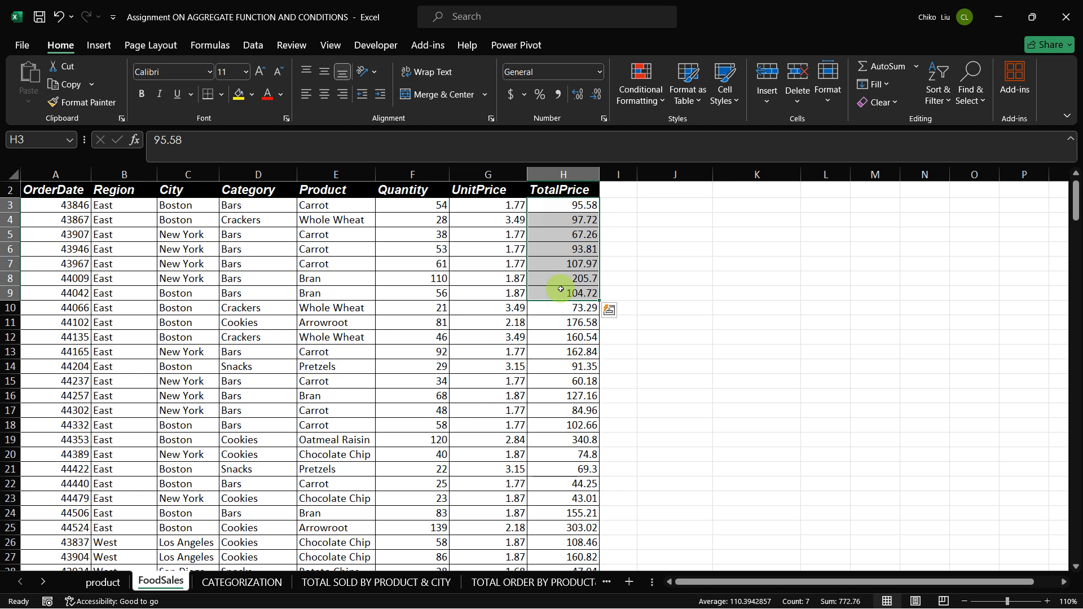
{"action": "left_click", "coordinate": [336, 582]}
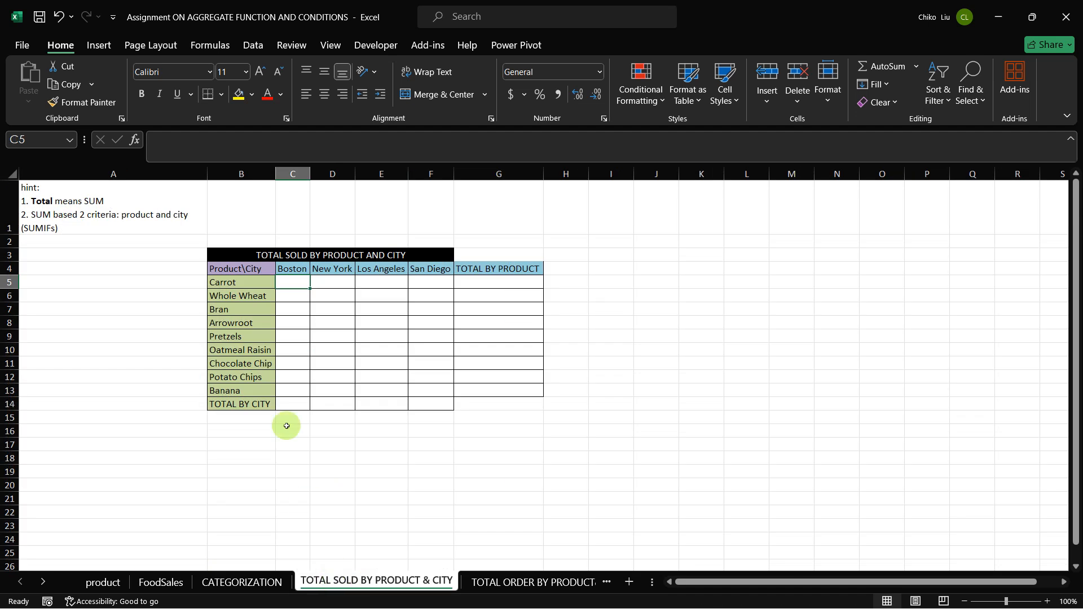
{"action": "left_click", "coordinate": [225, 283]}
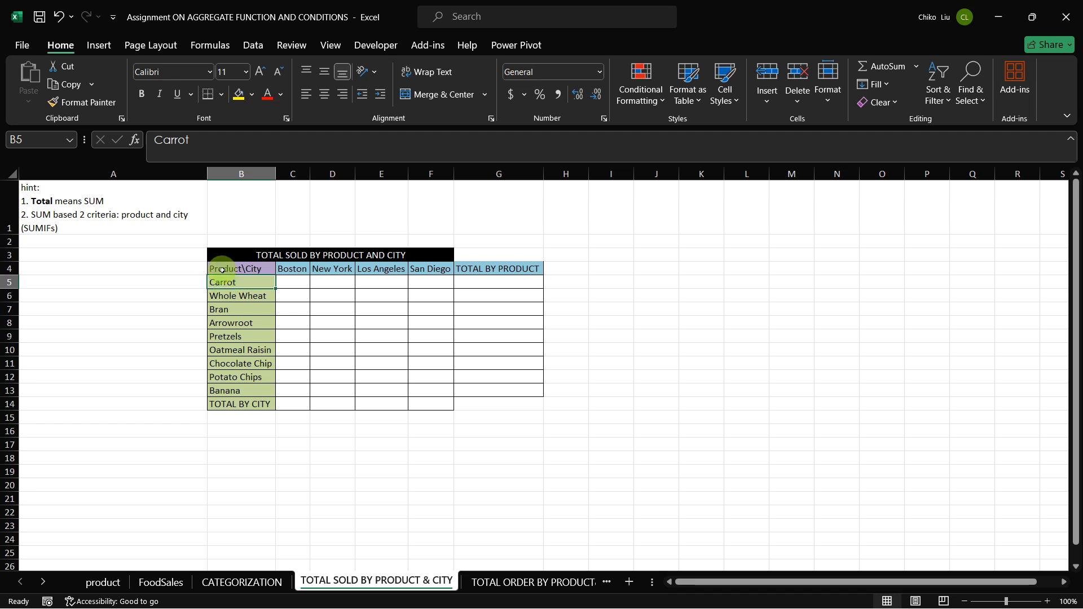
Step: Start a SUMIFS formula in C5 for Carrot in Boston with the sum range FoodSales!$H$3:$H$246 as an absolute reference
{"action": "left_click", "coordinate": [291, 280]}
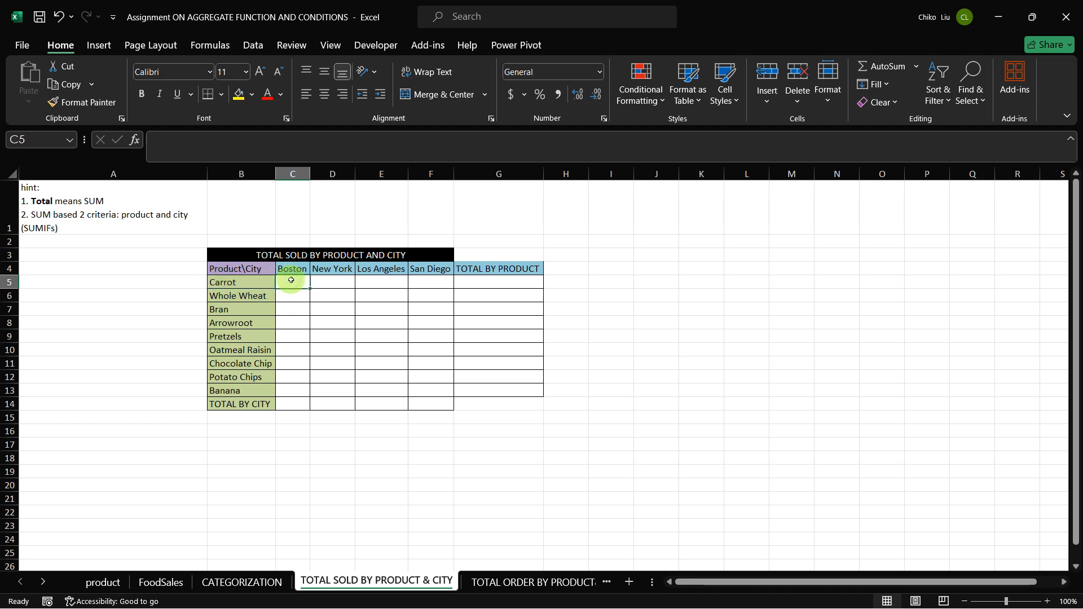
{"action": "left_click", "coordinate": [133, 140]}
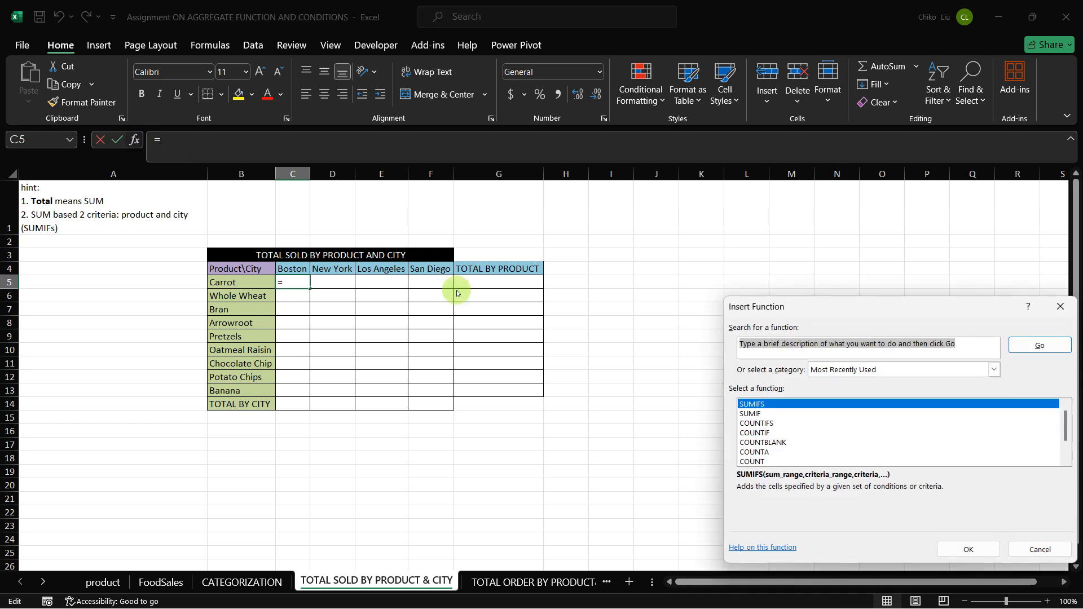
{"action": "left_click", "coordinate": [750, 408]}
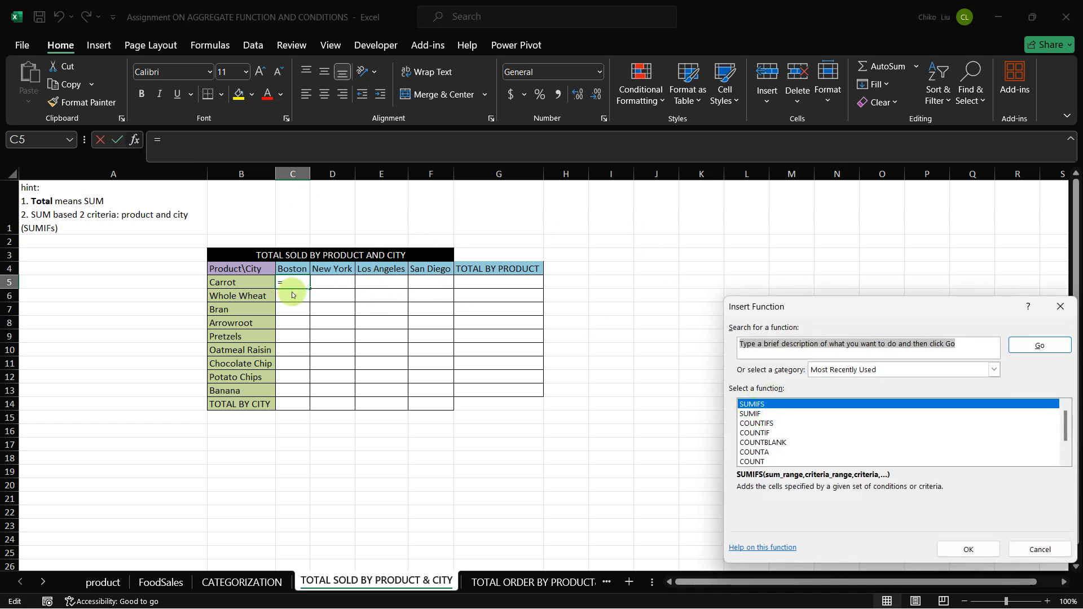
{"action": "left_click", "coordinate": [954, 547]}
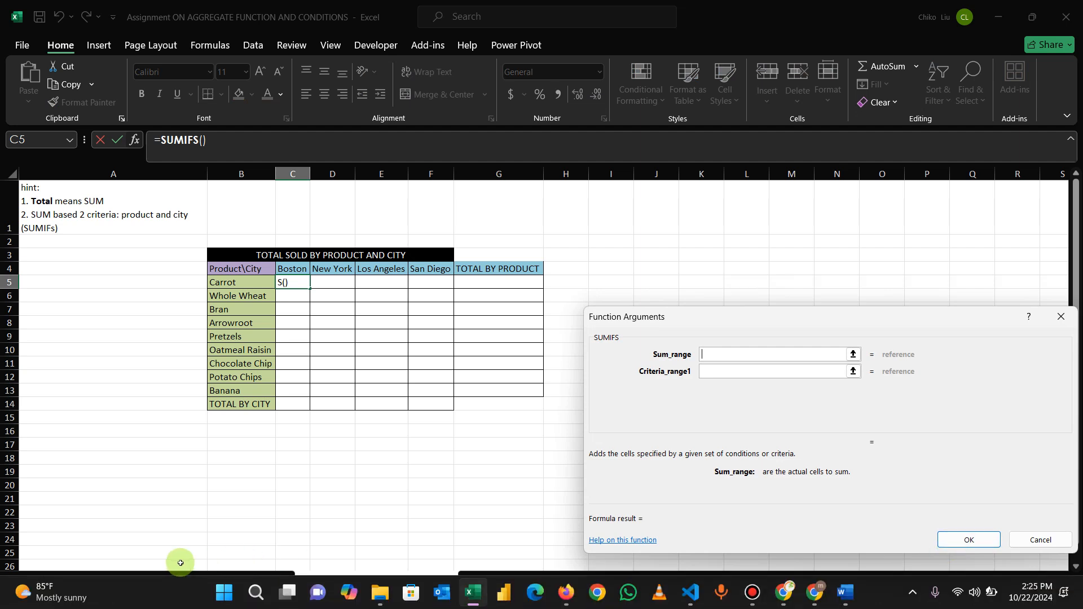
{"action": "left_click", "coordinate": [160, 581]}
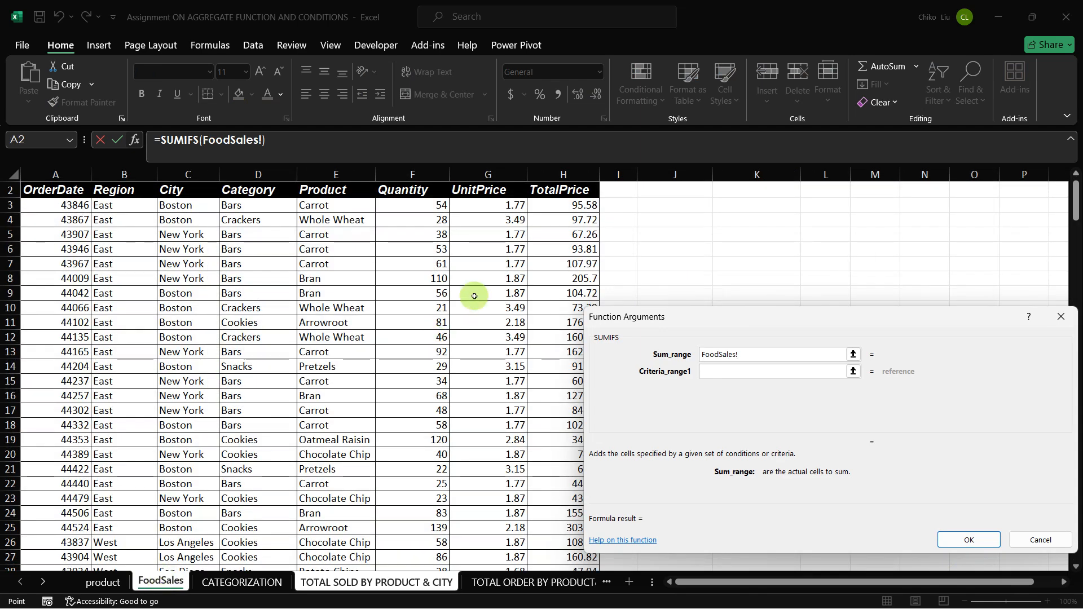
{"action": "left_click", "coordinate": [560, 205]}
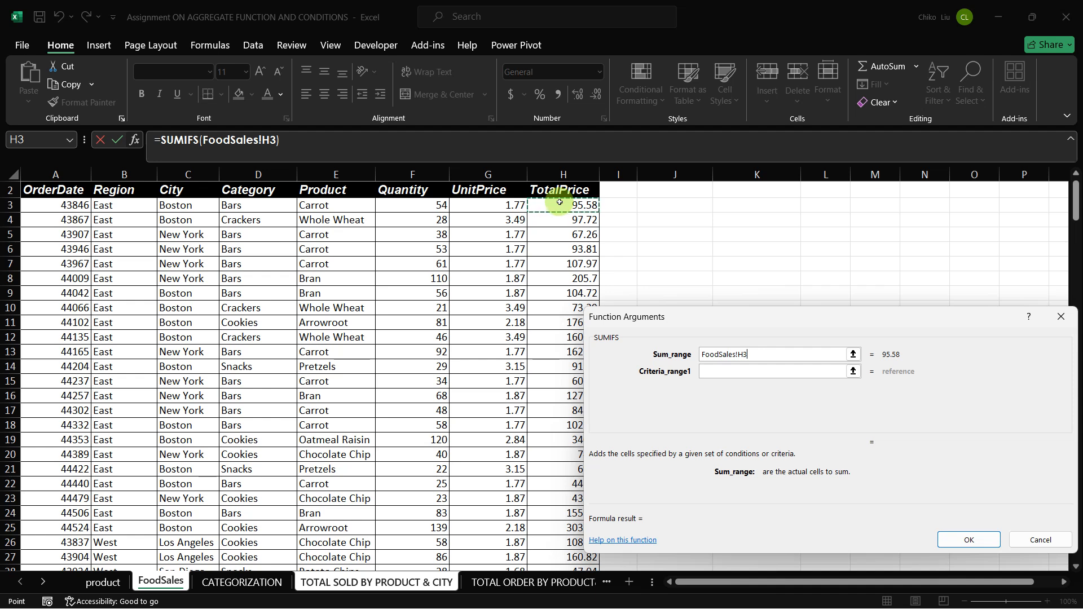
{"action": "key", "text": "ctrl+shift+Down"}
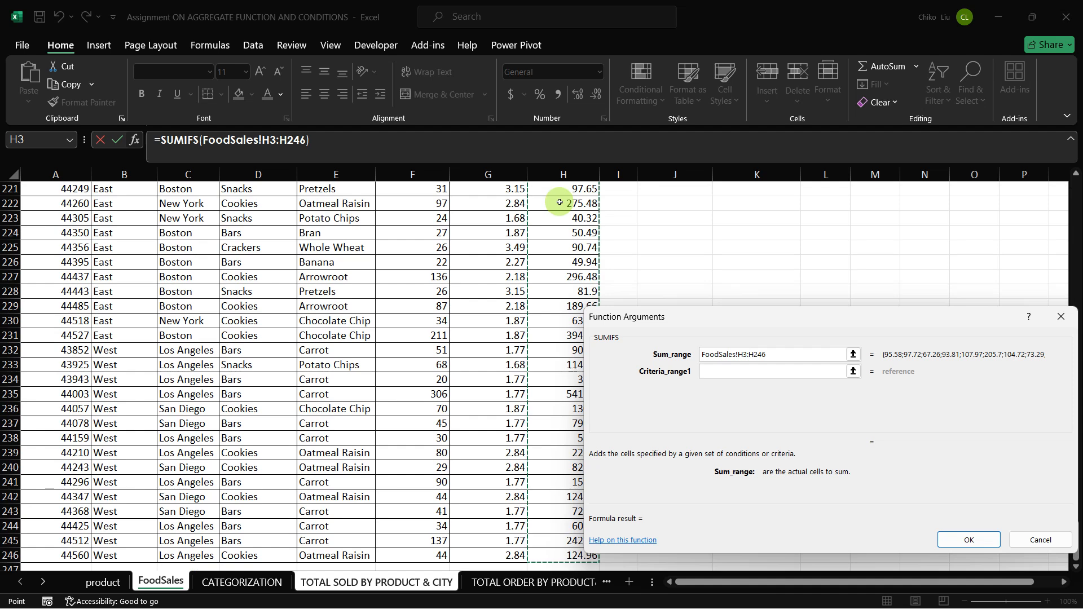
{"action": "key", "text": "F4"}
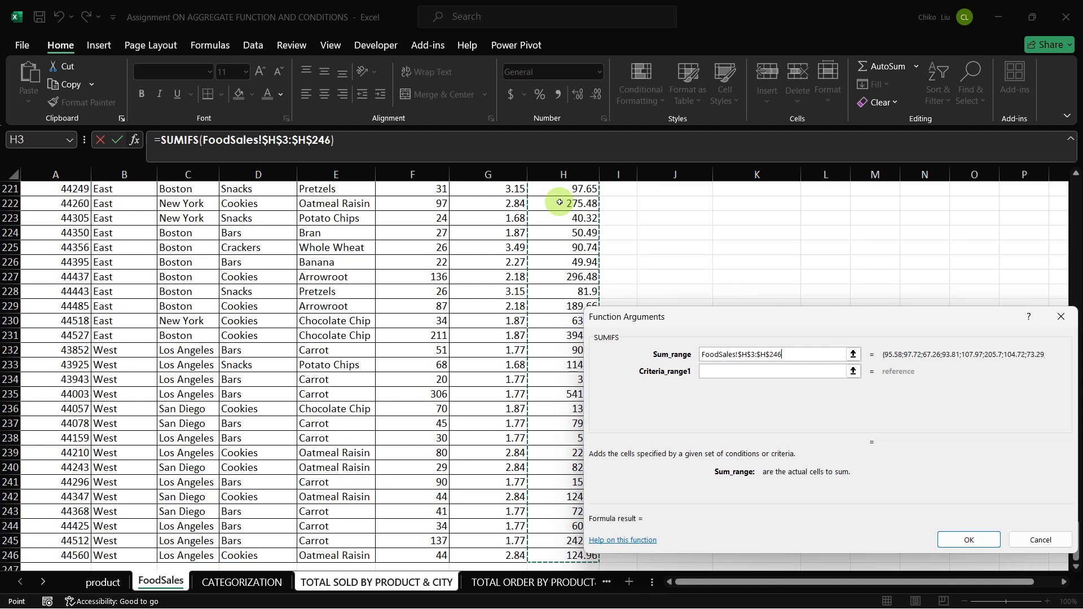
{"action": "key", "text": "Tab"}
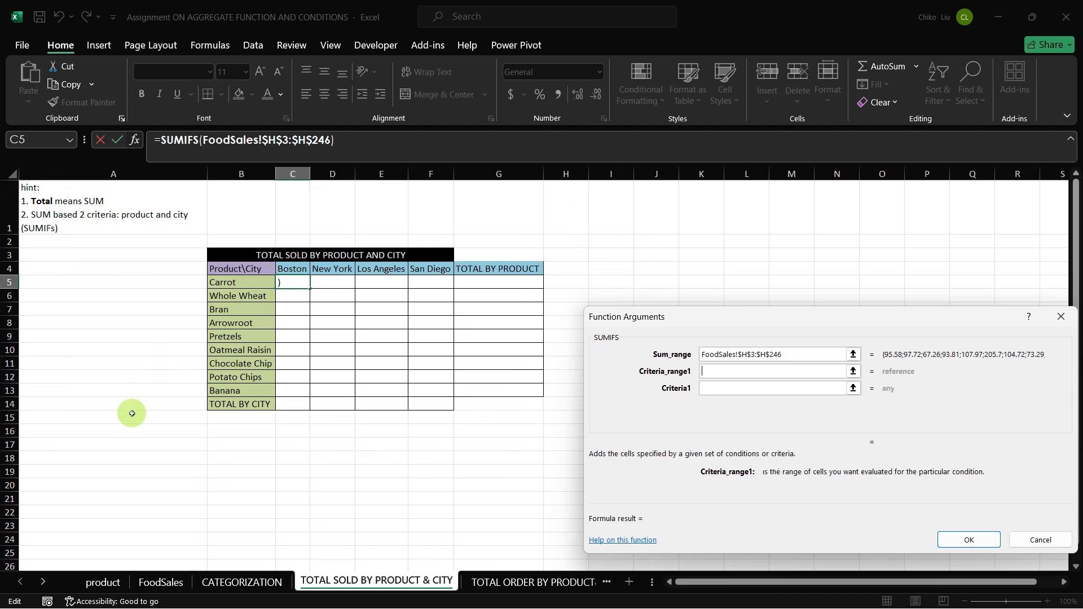
Step: Set the first SUMIFS criteria range to the FoodSales City column, $C$3:$C$246, as an absolute reference
{"action": "left_click", "coordinate": [147, 580]}
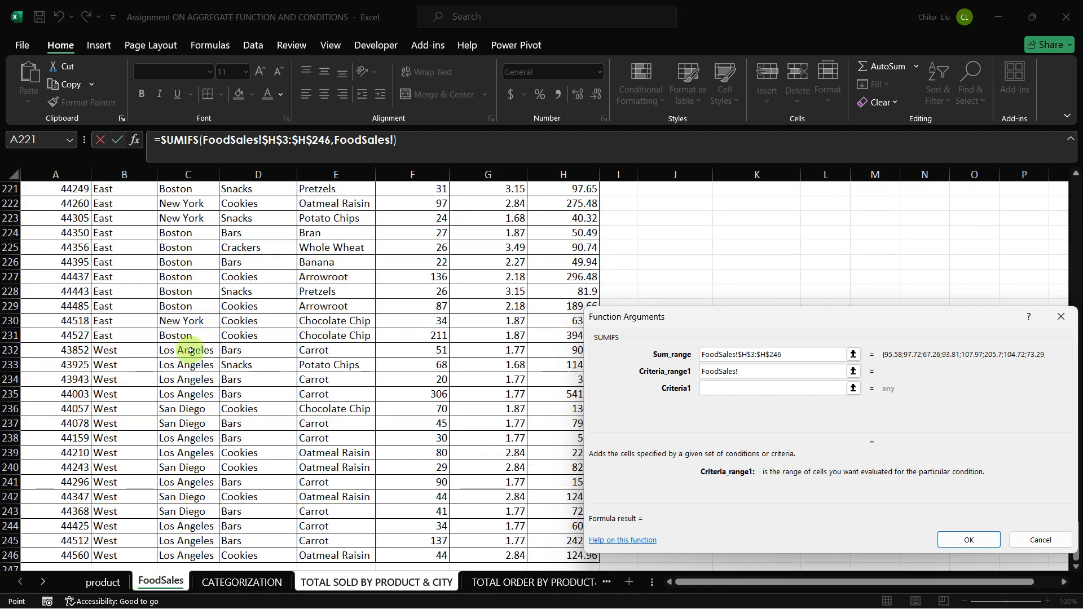
{"action": "left_click", "coordinate": [178, 277]}
{"action": "key", "text": "ctrl+Down"}
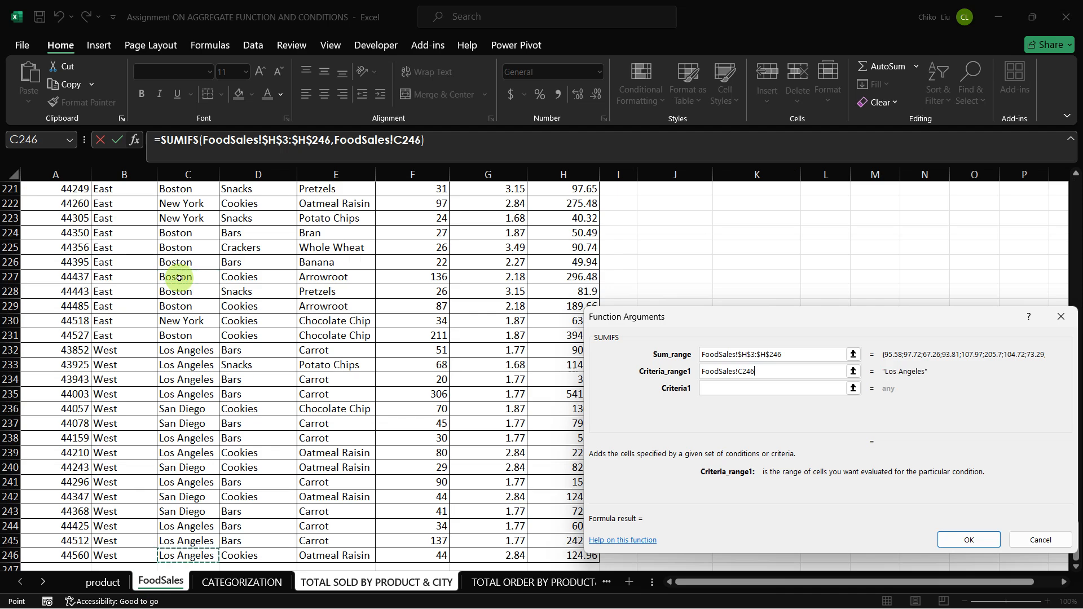
{"action": "key", "text": "ctrl+shift+Up"}
{"action": "key", "text": "shift+Down"}
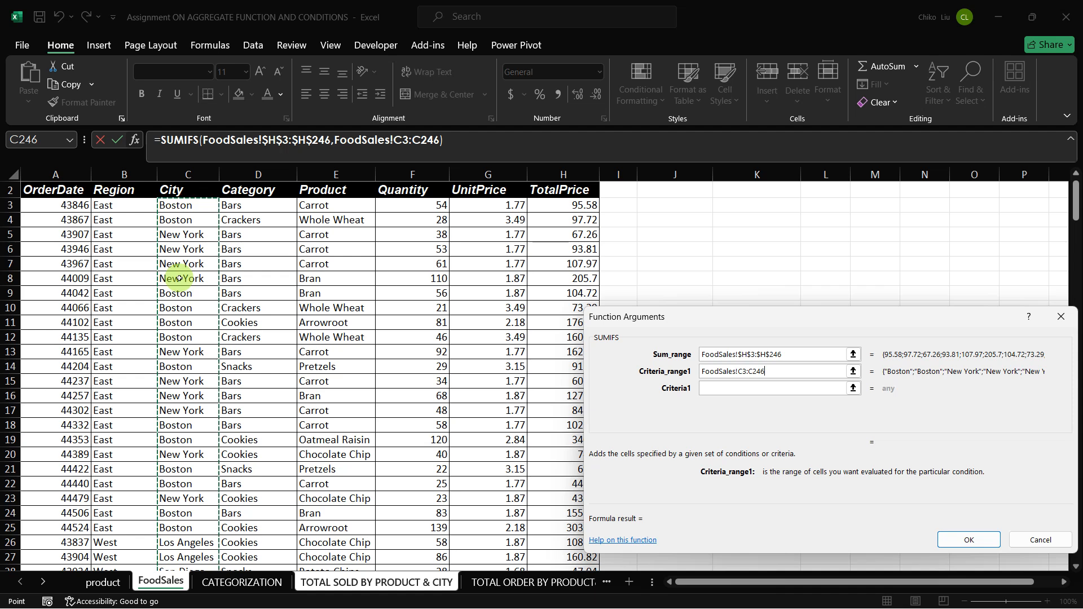
{"action": "key", "text": "F4"}
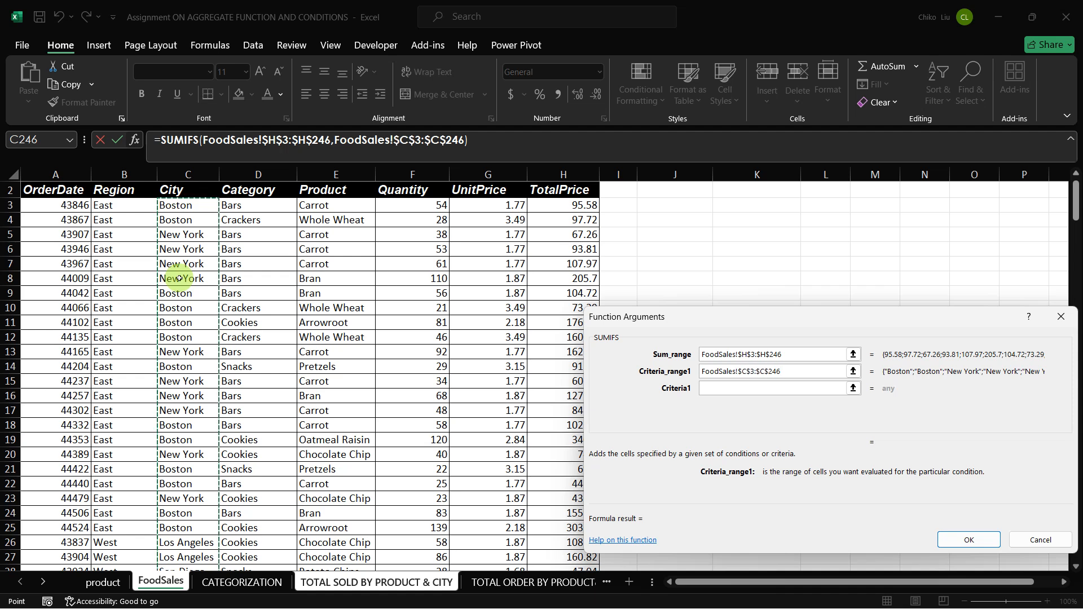
{"action": "key", "text": "Tab"}
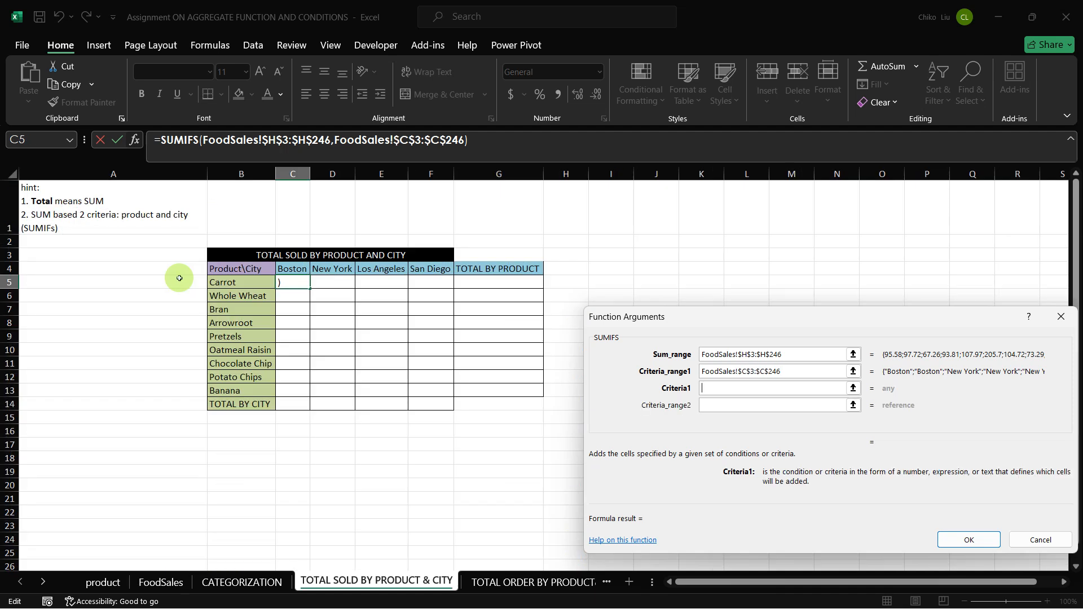
Step: Set the first SUMIFS criterion to the Boston heading with its row locked, C$4
{"action": "left_click", "coordinate": [292, 271]}
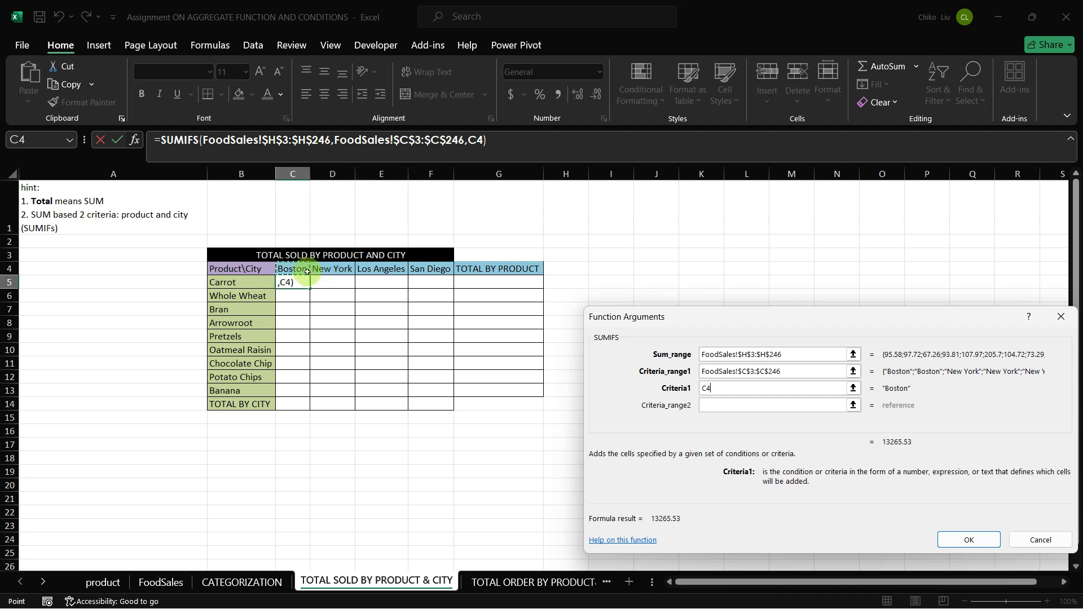
{"action": "key", "text": "F4"}
{"action": "key", "text": "F4"}
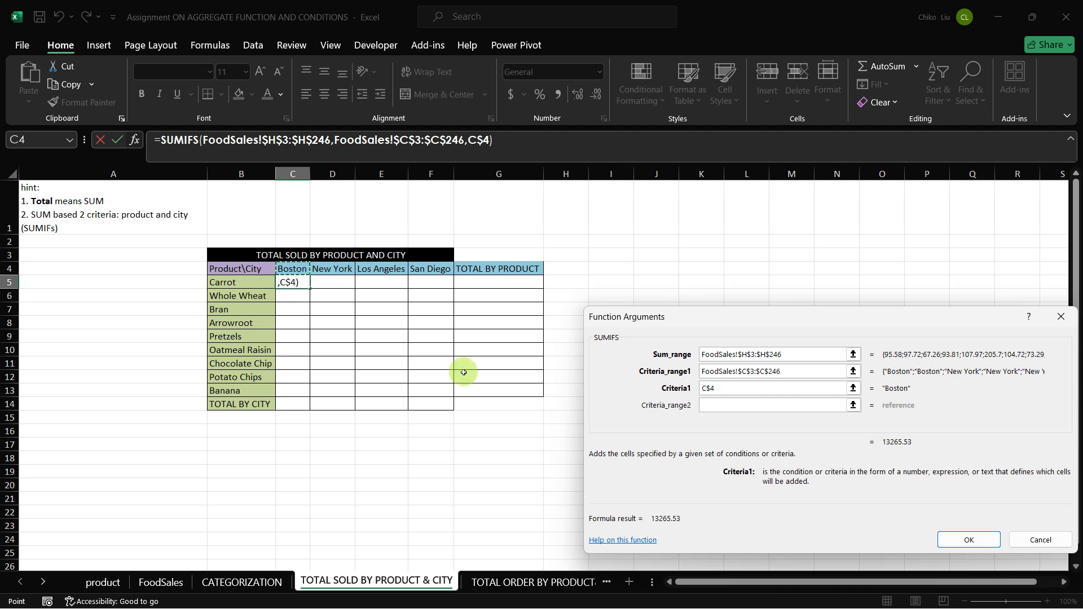
Step: Set the second SUMIFS criteria range to the FoodSales Product column, $E$3:$E$246, as an absolute reference
{"action": "left_click", "coordinate": [714, 404]}
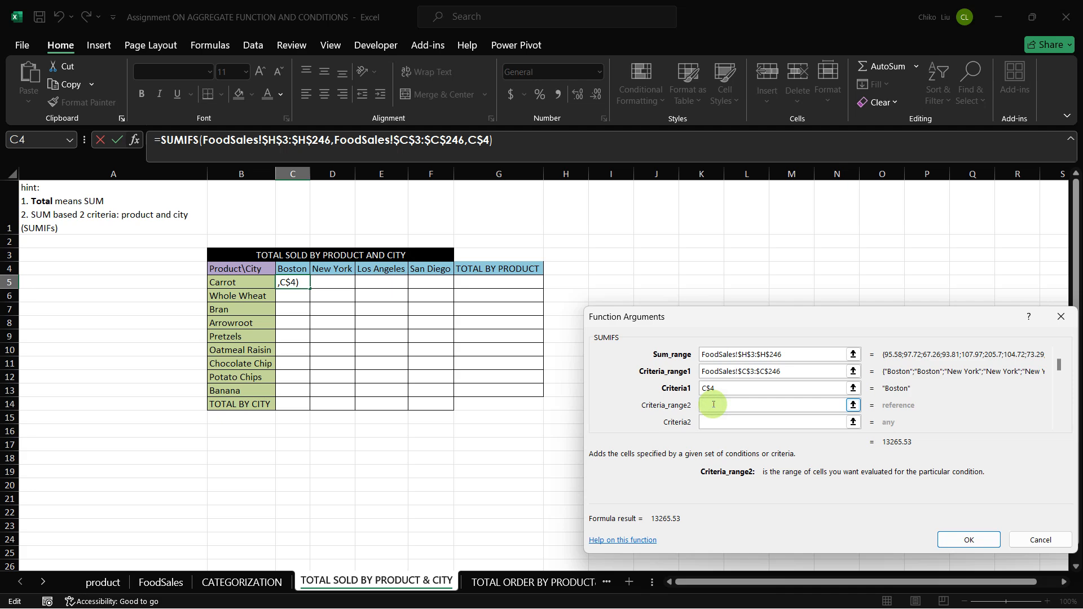
{"action": "left_click", "coordinate": [140, 591]}
{"action": "left_click", "coordinate": [309, 208]}
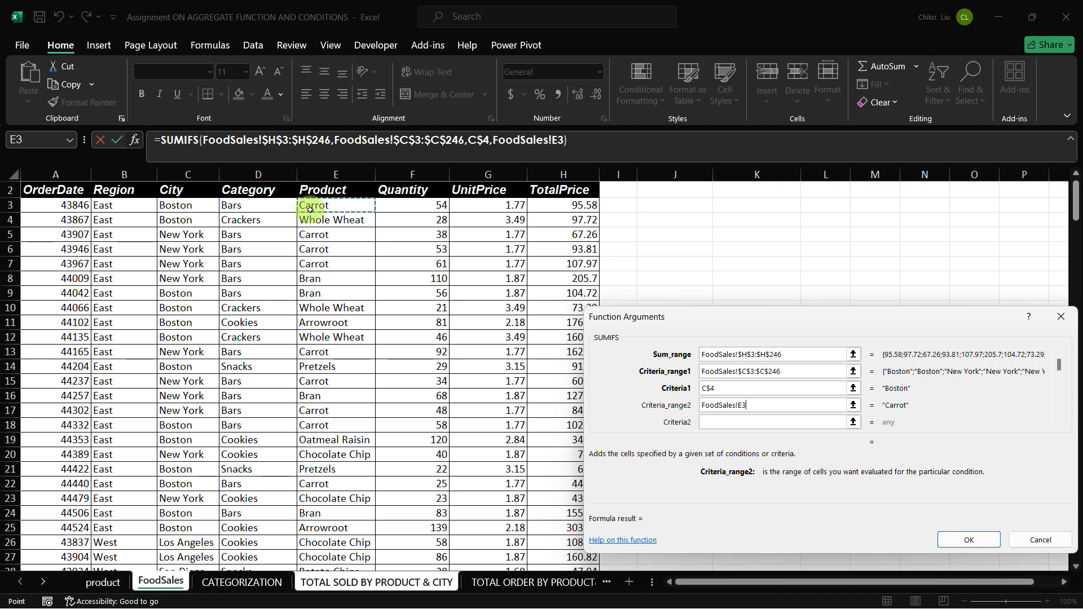
{"action": "key", "text": "ctrl+shift+Down"}
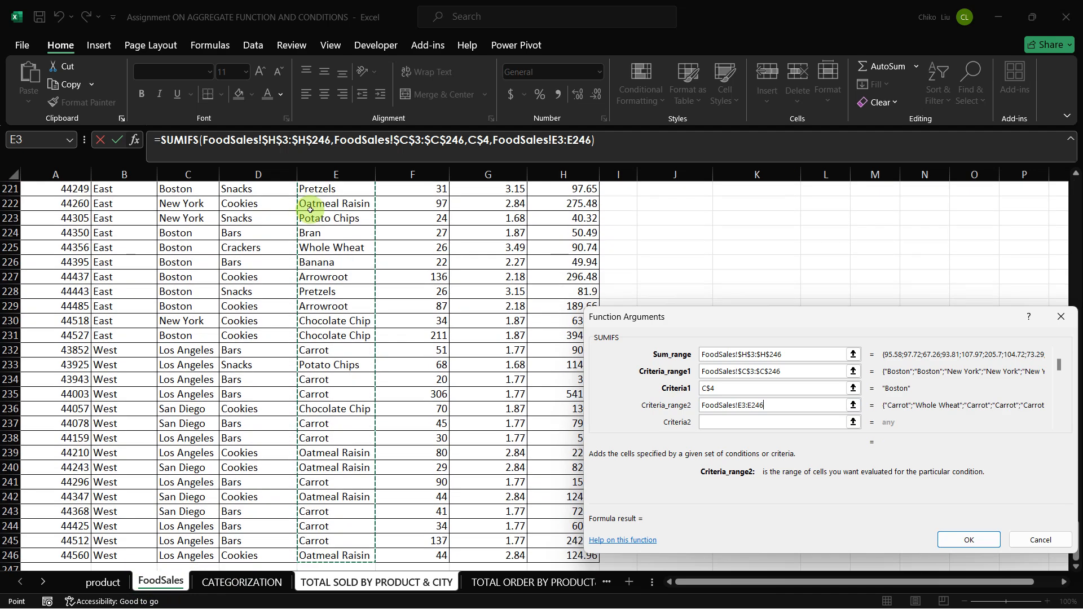
{"action": "key", "text": "F4"}
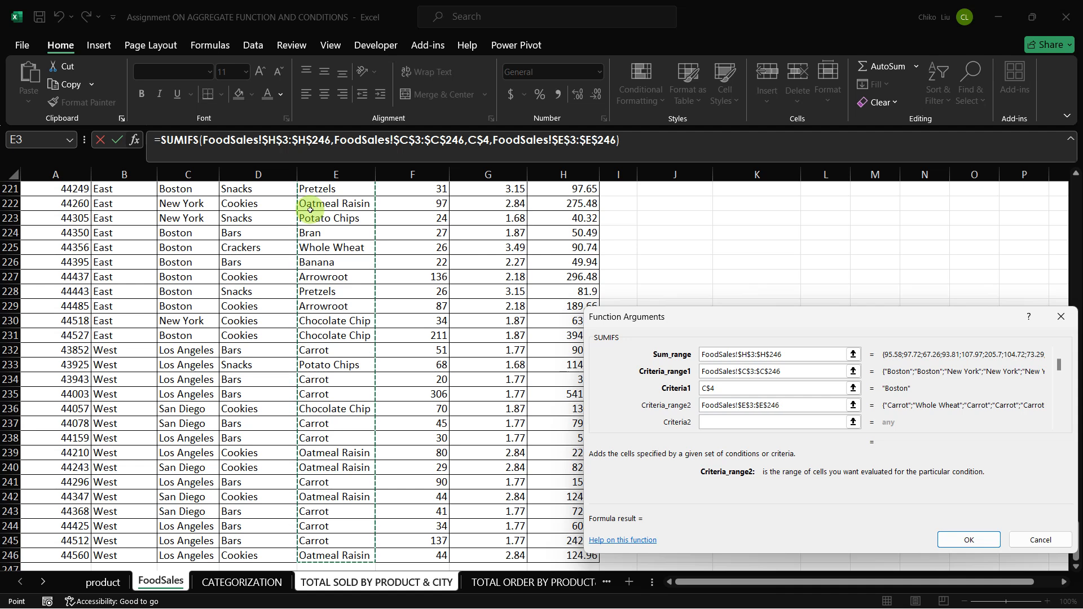
{"action": "key", "text": "Tab"}
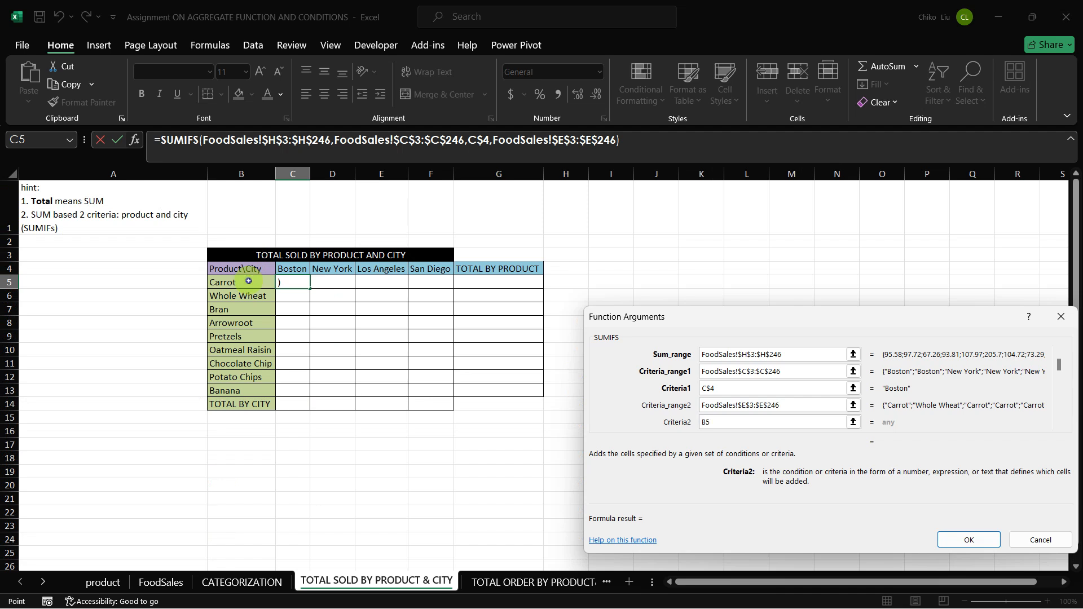
Step: Set the second SUMIFS criterion to the Carrot label with its column locked, $B5, and complete the formula
{"action": "left_click", "coordinate": [249, 281]}
{"action": "key", "text": "F4"}
{"action": "key", "text": "F4"}
{"action": "key", "text": "F4"}
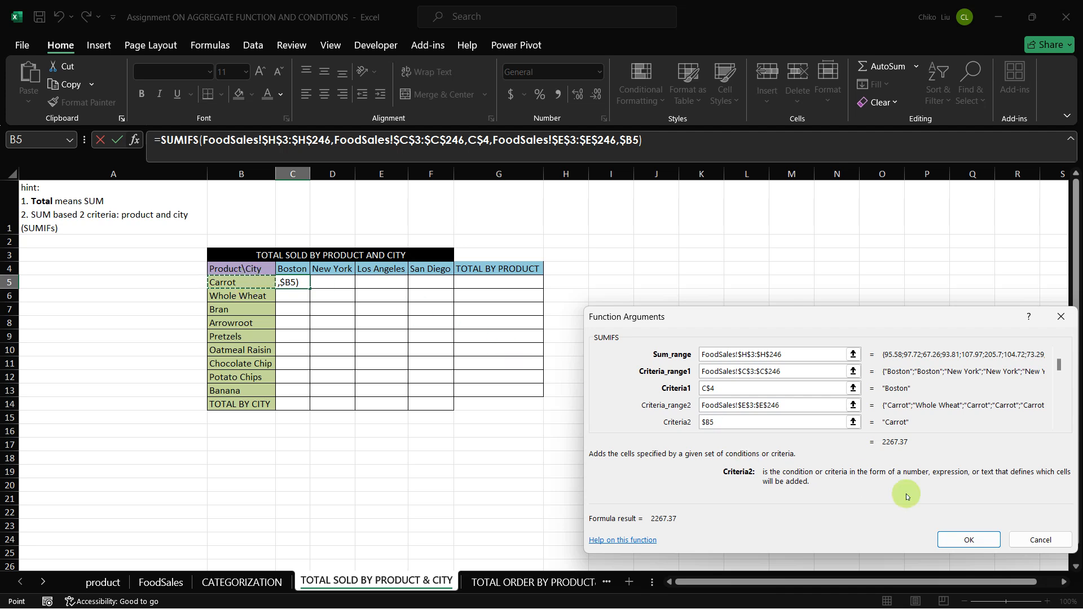
{"action": "left_click", "coordinate": [956, 533]}
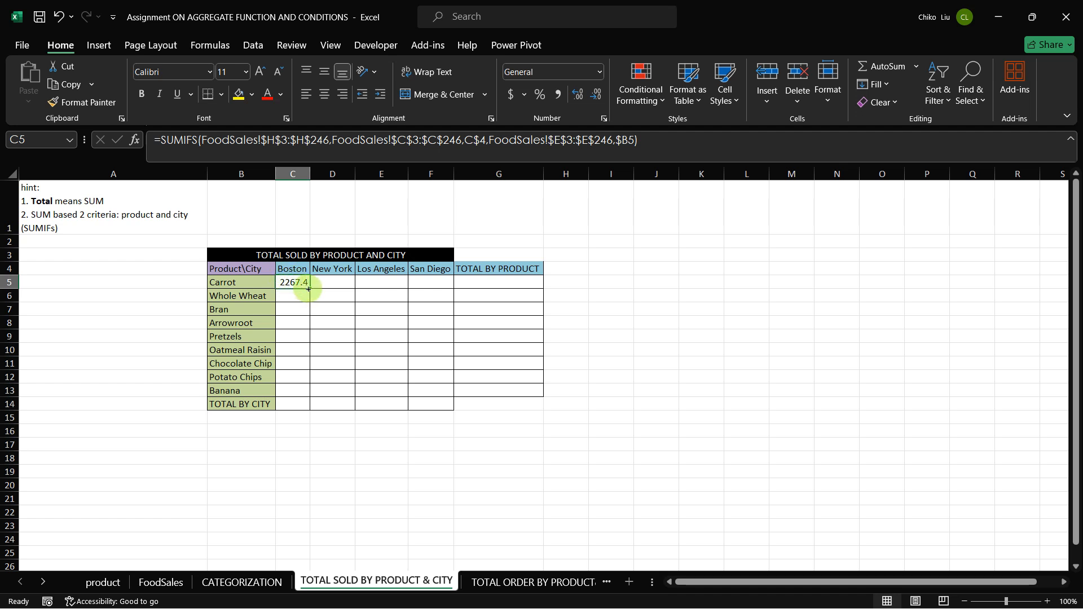
Step: Try filling the SUMIFS formula from C5 across the product and city cells to F13, and undo the fill
{"action": "left_click_drag", "start_coordinate": [308, 289], "coordinate": [455, 397]}
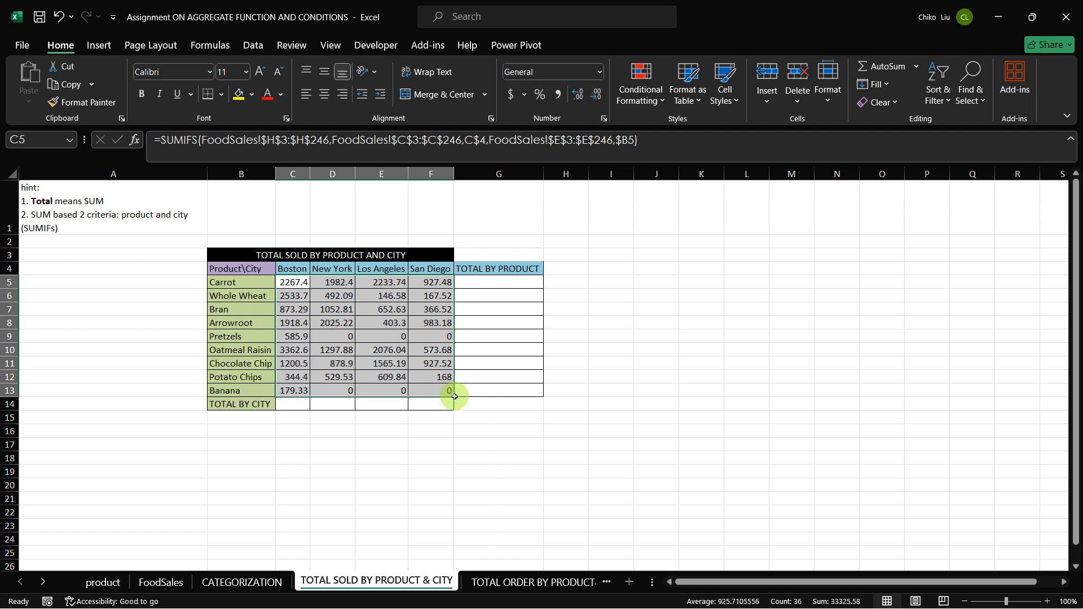
{"action": "key", "text": "ctrl+z"}
{"action": "key", "text": "ctrl+z"}
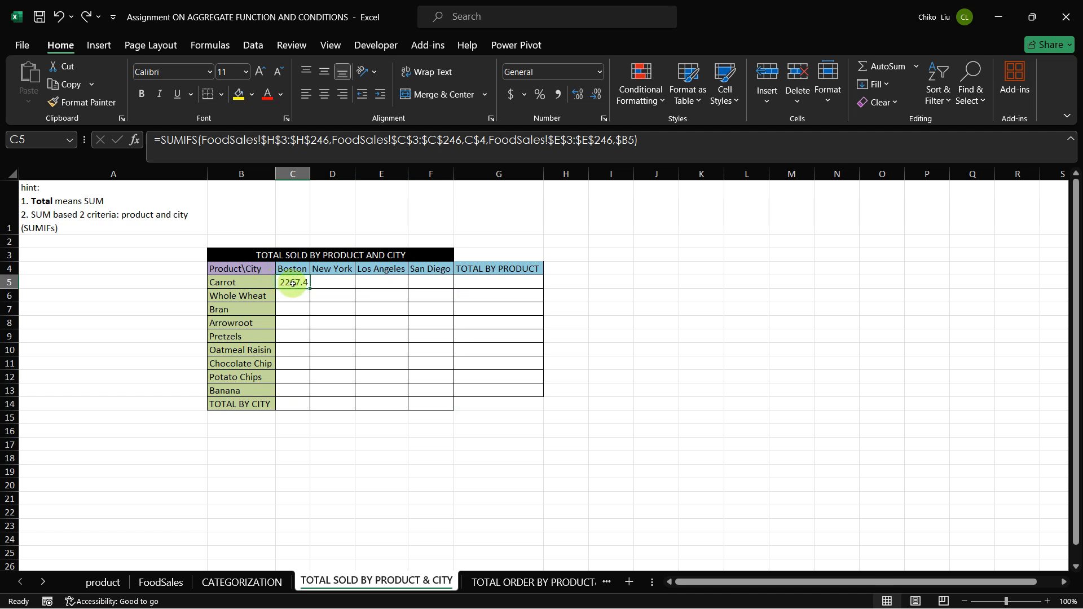
Step: Enter the C5 SUMIFS formula into the whole product and city range C5:F13 at once
{"action": "left_click_drag", "start_coordinate": [293, 283], "coordinate": [436, 391]}
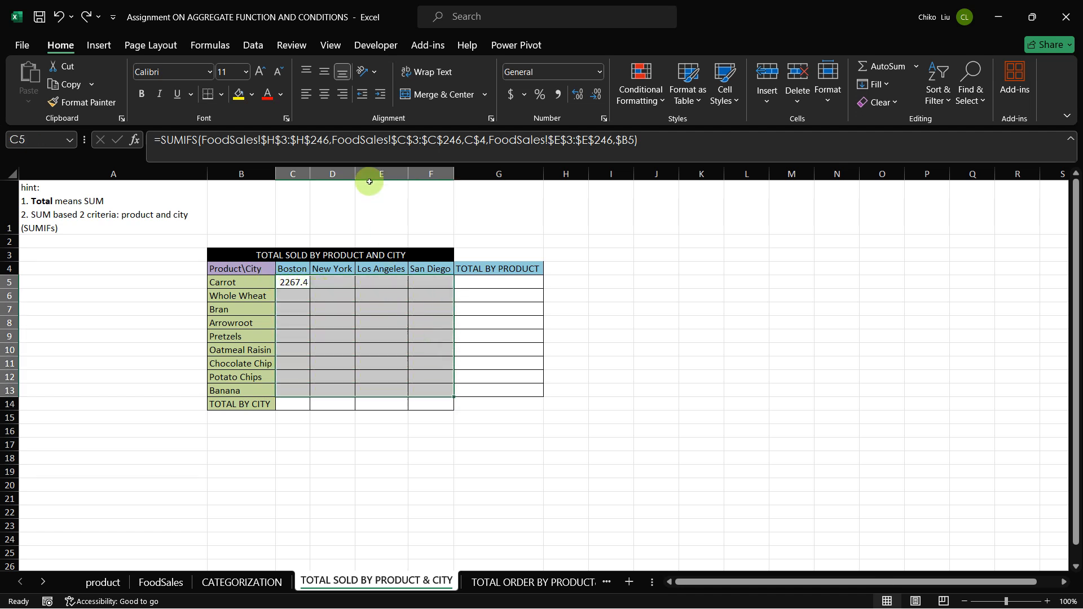
{"action": "left_click", "coordinate": [357, 141]}
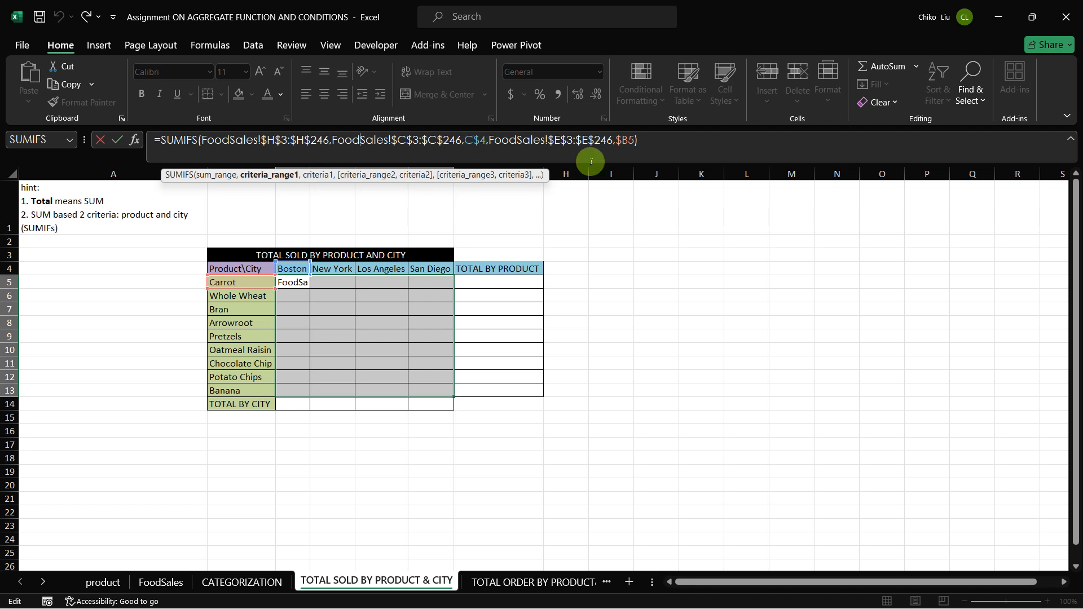
{"action": "left_click", "coordinate": [650, 141]}
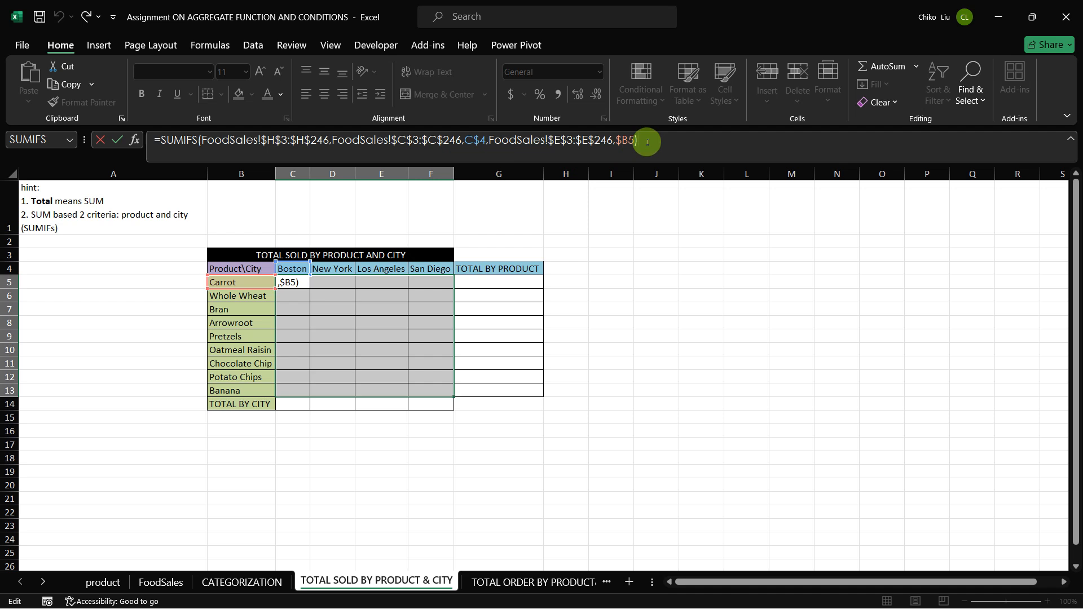
{"action": "key", "text": "ctrl+Return"}
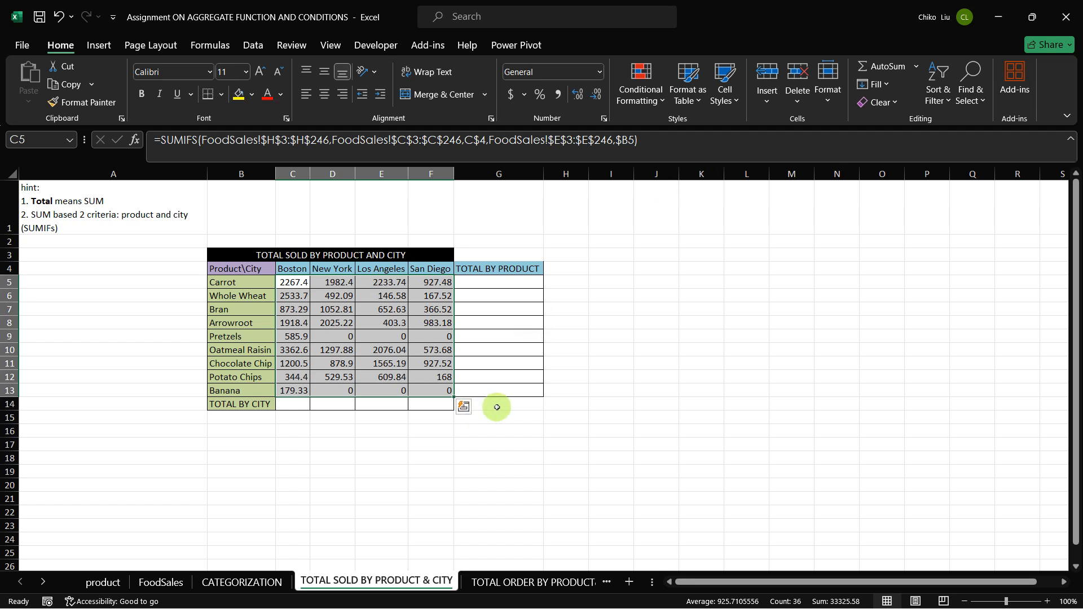
Step: Enter a grand total in G14 that sums the TOTAL BY PRODUCT cells G5:G13
{"action": "left_click", "coordinate": [497, 408]}
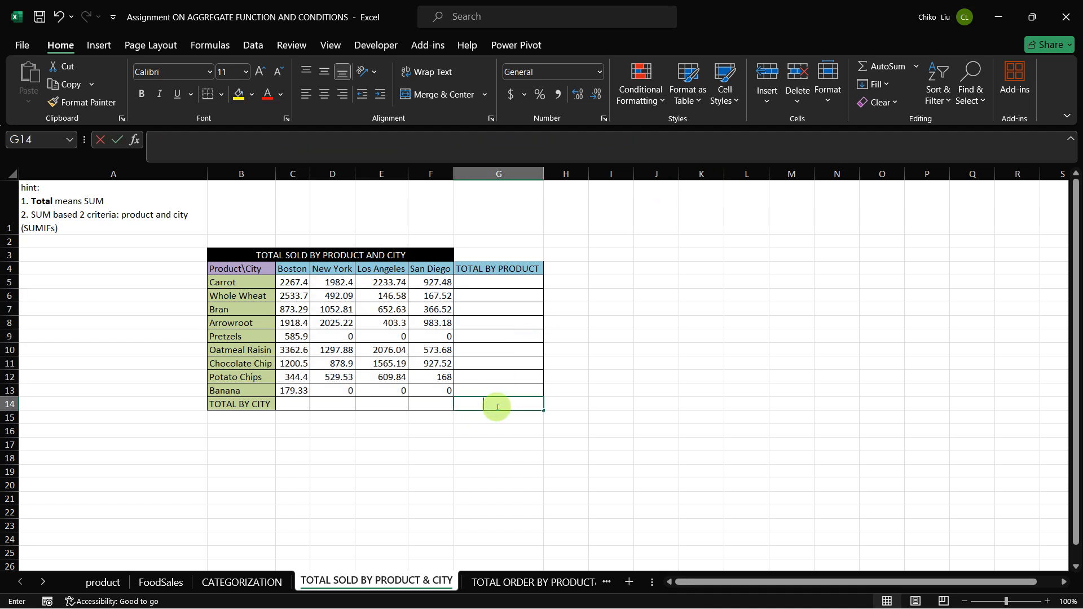
{"action": "type", "text": "=SUM("}
{"action": "left_click_drag", "start_coordinate": [480, 284], "coordinate": [478, 393]}
{"action": "key", "text": "Return"}
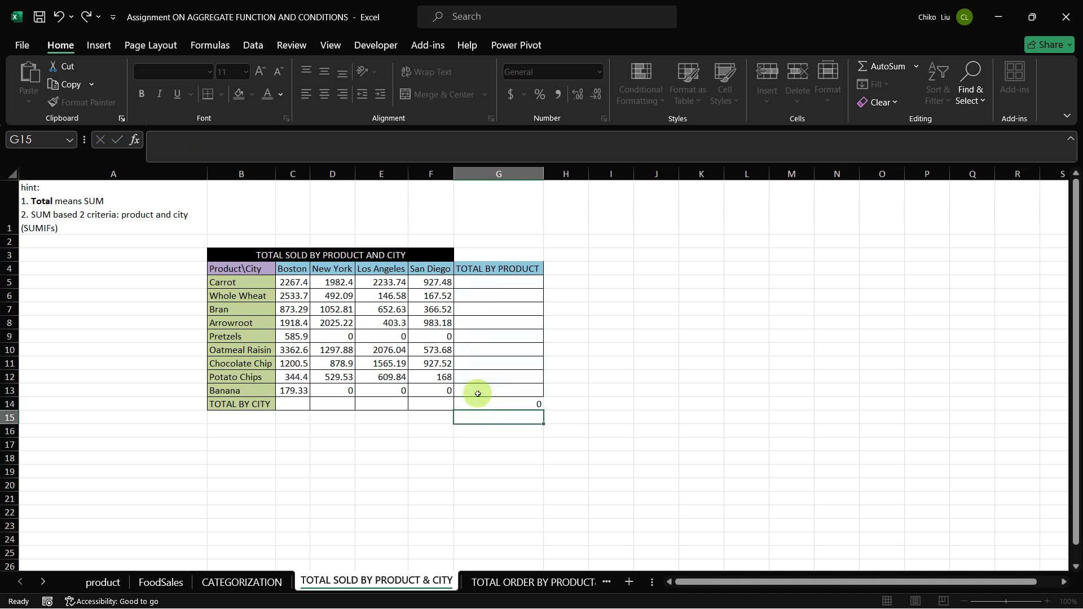
Step: Sum the Carrot row in G5 with =SUM(C5:F5) and fill the formula down TOTAL BY PRODUCT to G13
{"action": "left_click", "coordinate": [472, 282]}
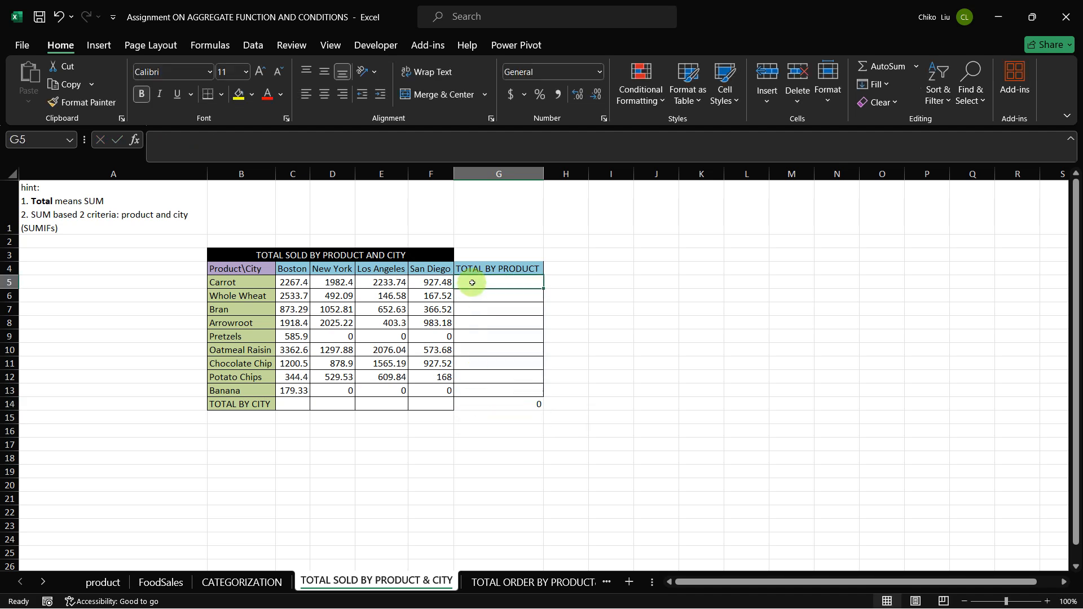
{"action": "key", "text": "alt+equal"}
{"action": "key", "text": "Return"}
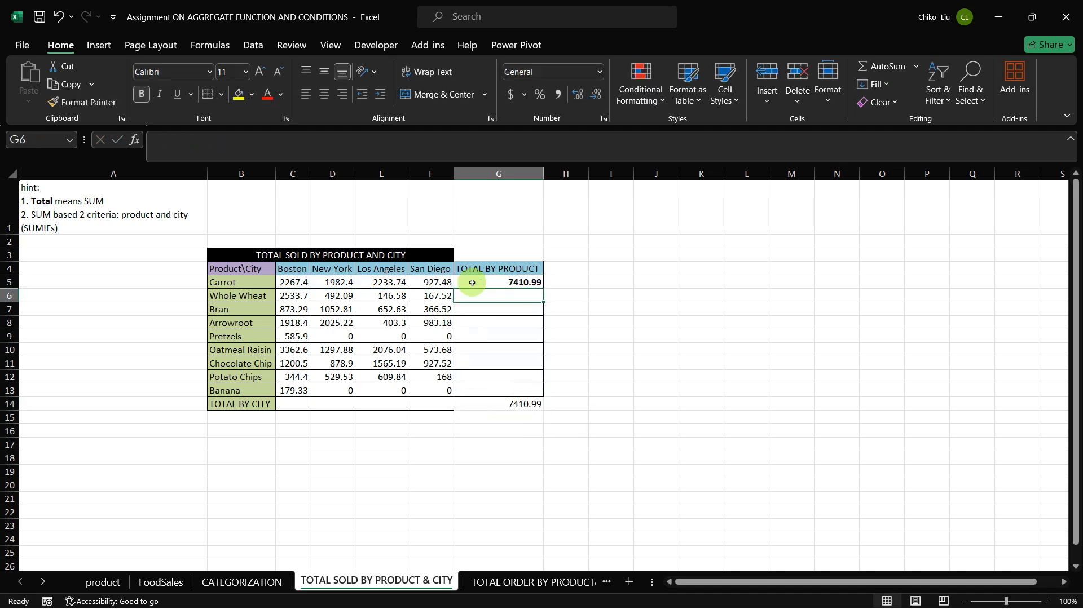
{"action": "left_click", "coordinate": [513, 283]}
{"action": "left_click_drag", "start_coordinate": [543, 289], "coordinate": [542, 393]}
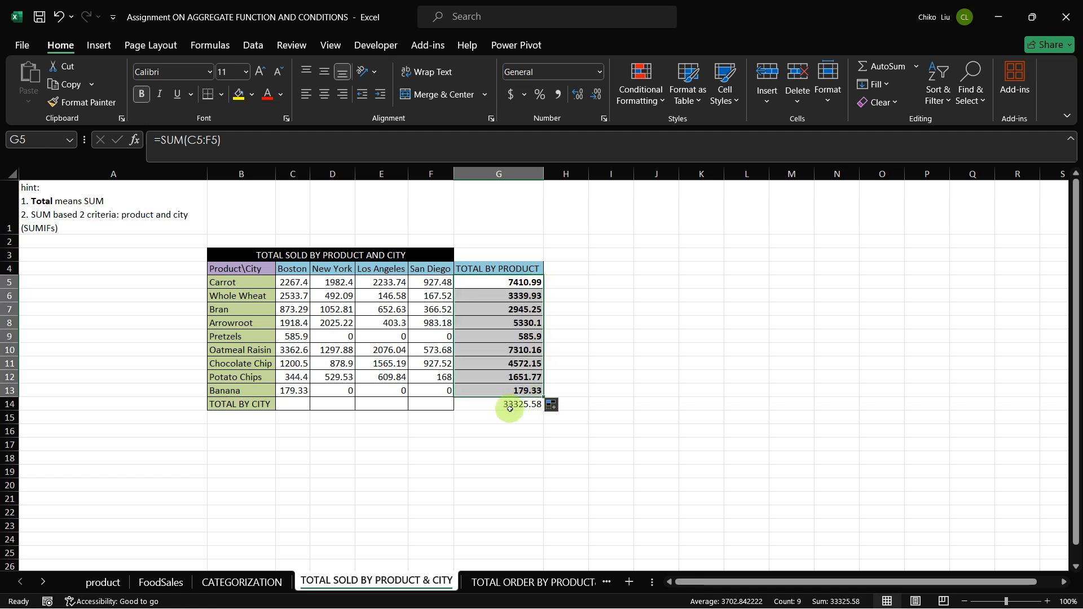
{"action": "left_click", "coordinate": [517, 407]}
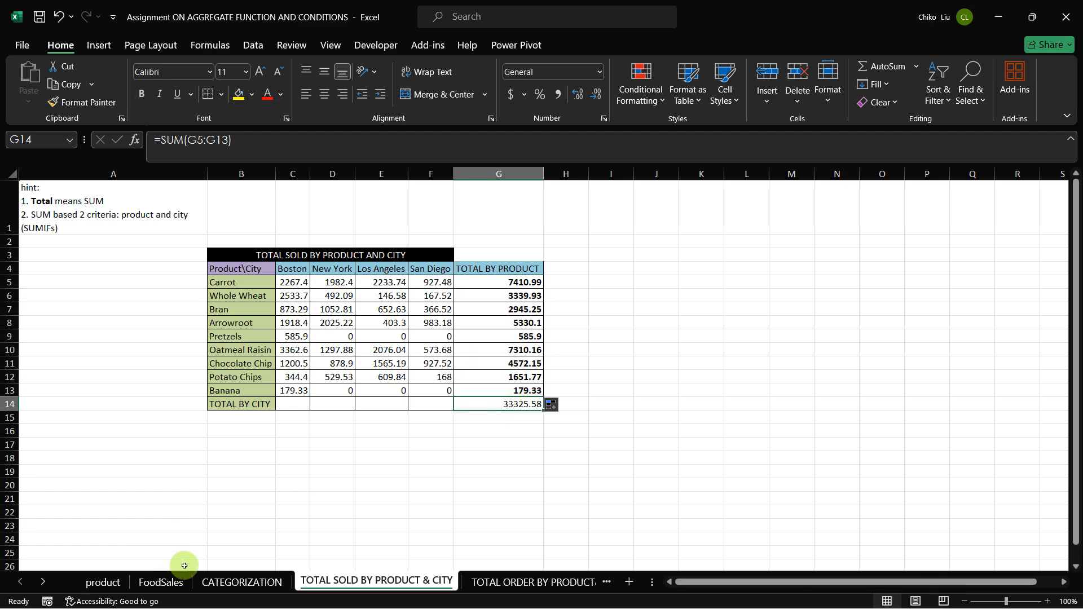
Step: Check the sum of the TotalPrice values in H3:H246 on the FoodSales sheet
{"action": "left_click", "coordinate": [161, 582]}
{"action": "left_click", "coordinate": [555, 262]}
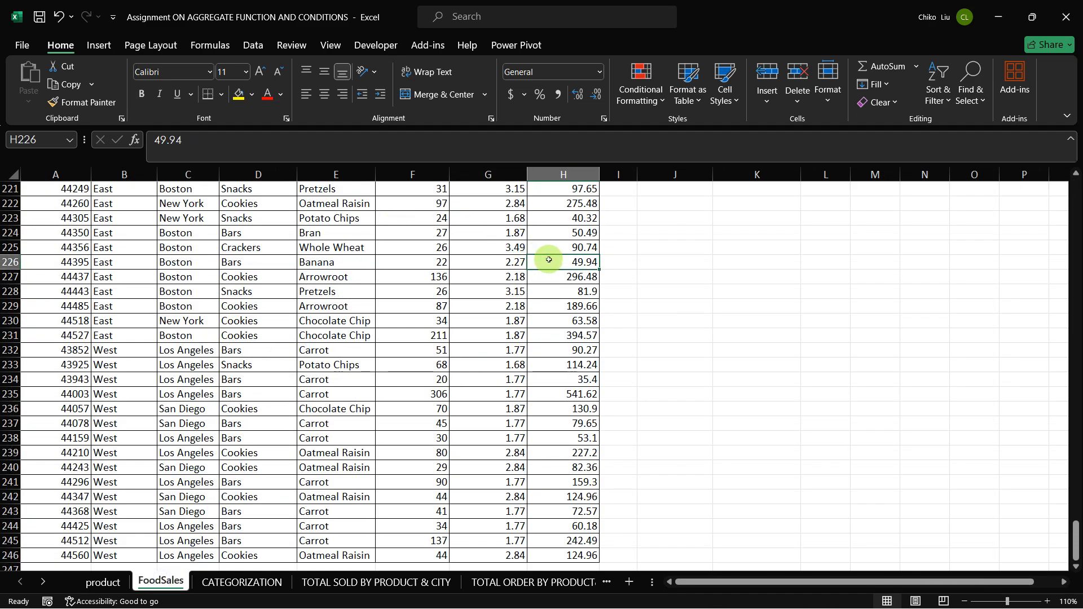
{"action": "key", "text": "ctrl+Up"}
{"action": "key", "text": "Down"}
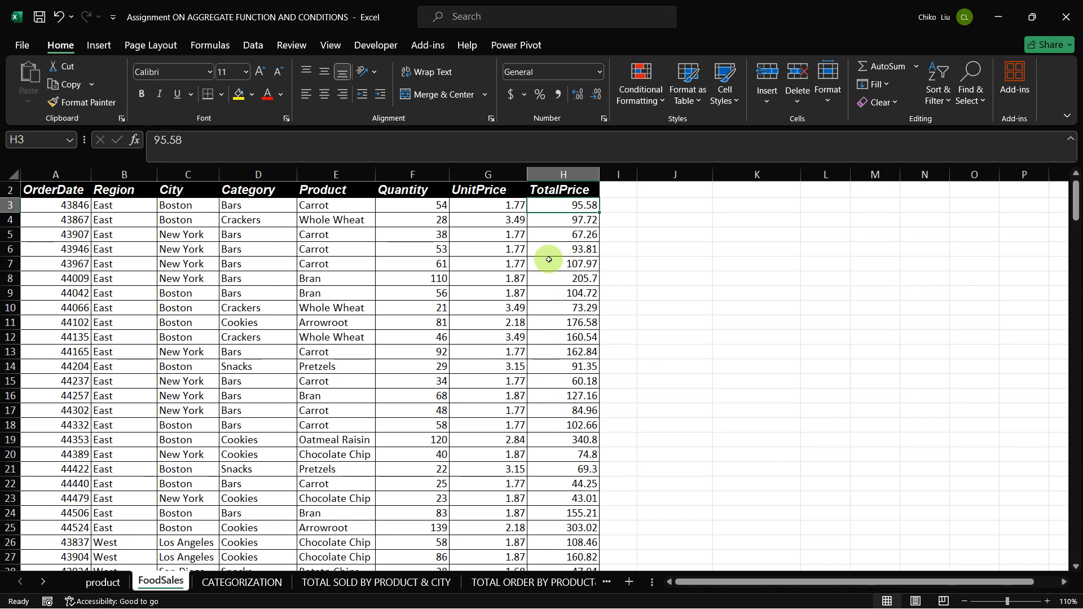
{"action": "key", "text": "ctrl+shift+Down"}
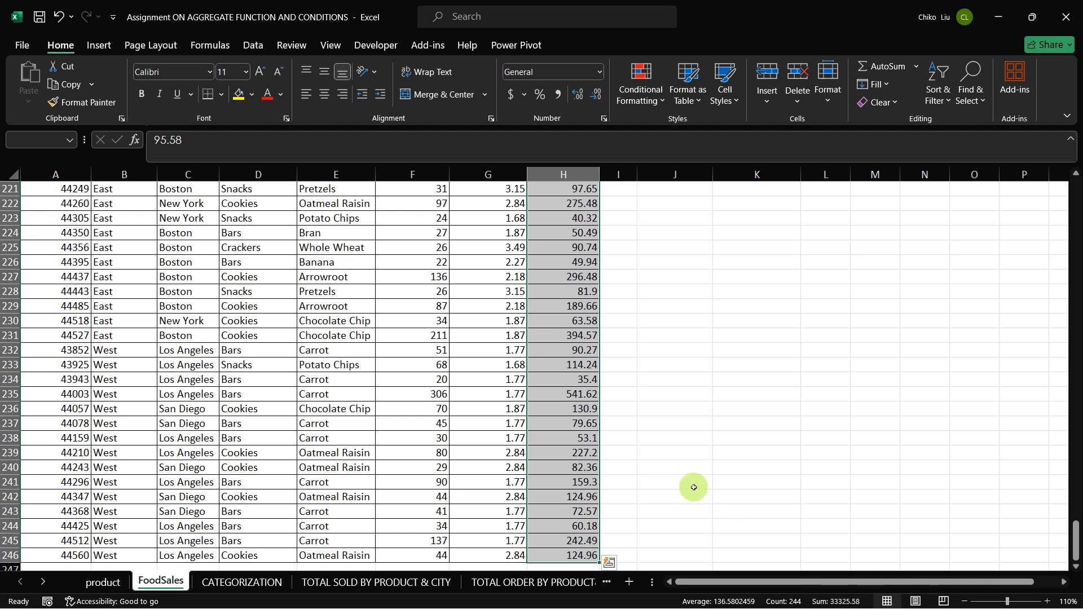
{"action": "scroll", "coordinate": [545, 551], "scroll_direction": "down", "scroll_amount": 1}
{"action": "scroll", "coordinate": [544, 552], "scroll_direction": "down", "scroll_amount": 1}
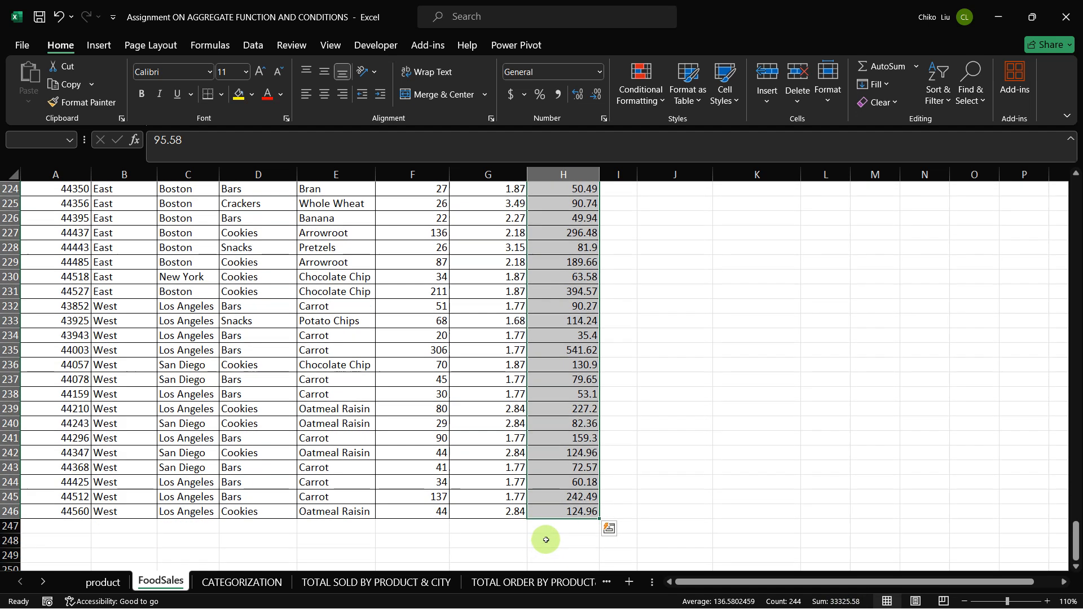
Step: Enter =SUM(H3:H246) in H247 beneath the TotalPrice column of FoodSales using AutoSum
{"action": "left_click", "coordinate": [549, 529]}
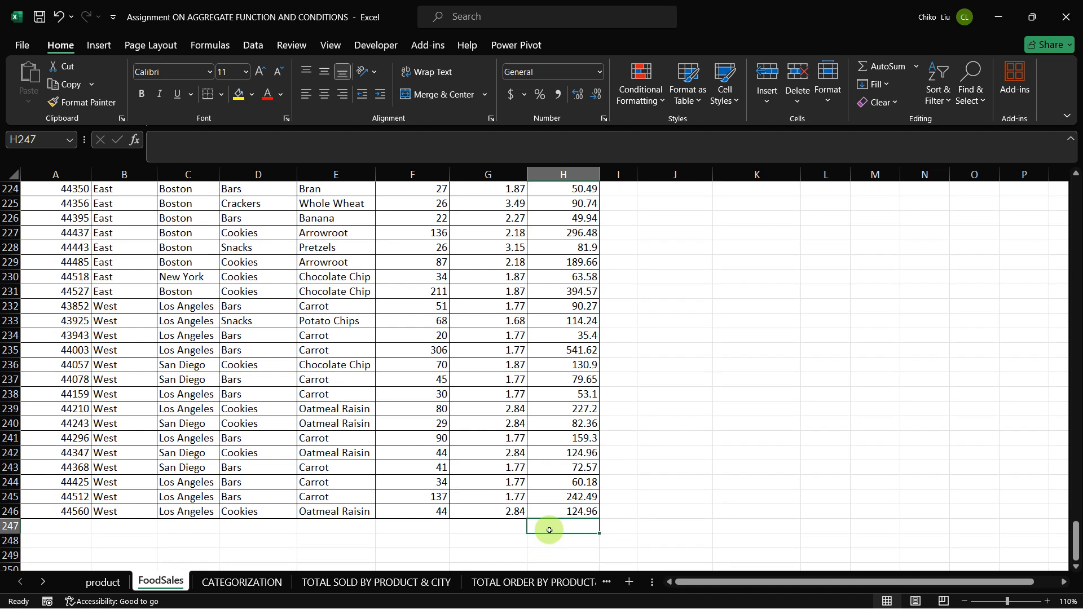
{"action": "key", "text": "alt"}
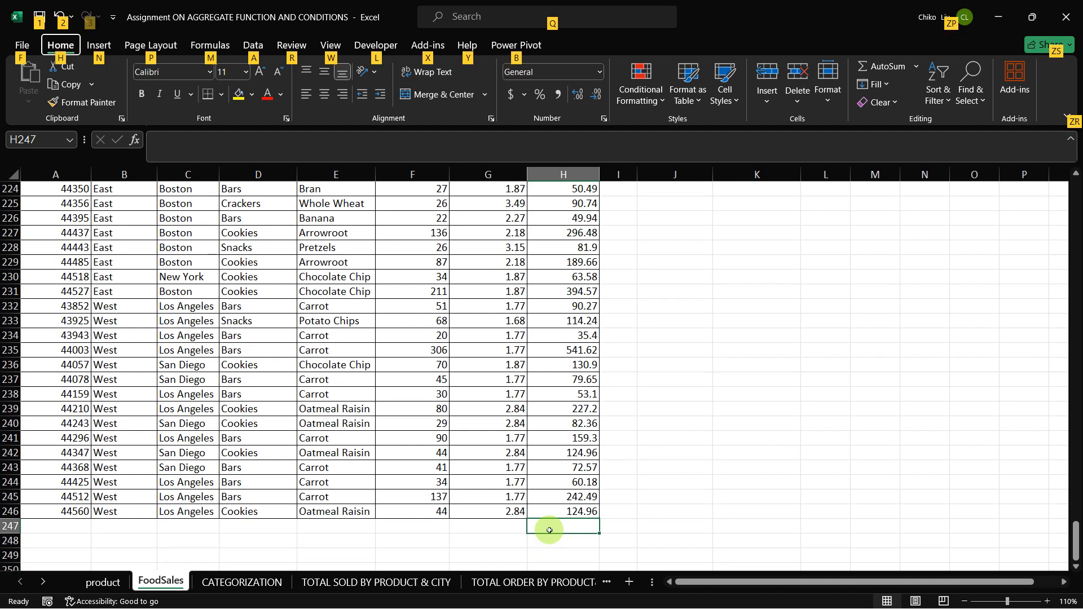
{"action": "key", "text": "alt+equal"}
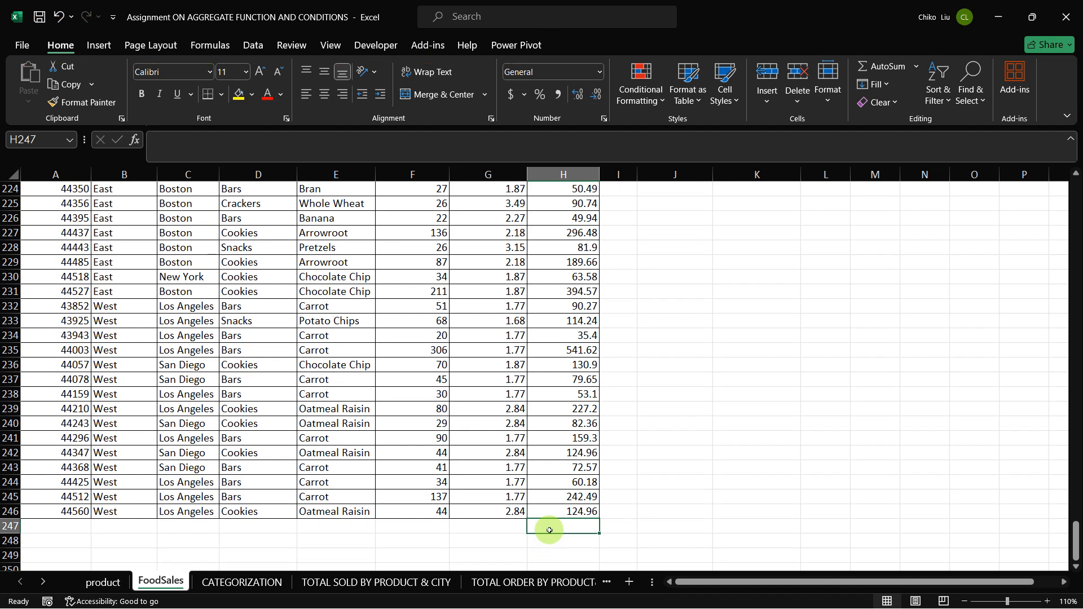
{"action": "key", "text": "alt+equal"}
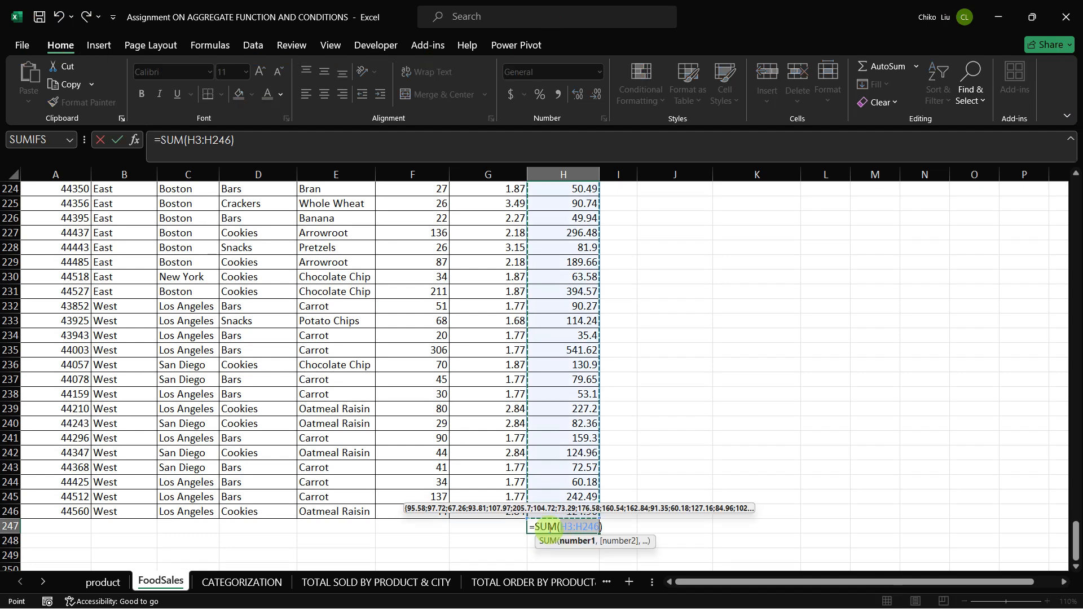
{"action": "key", "text": "Return"}
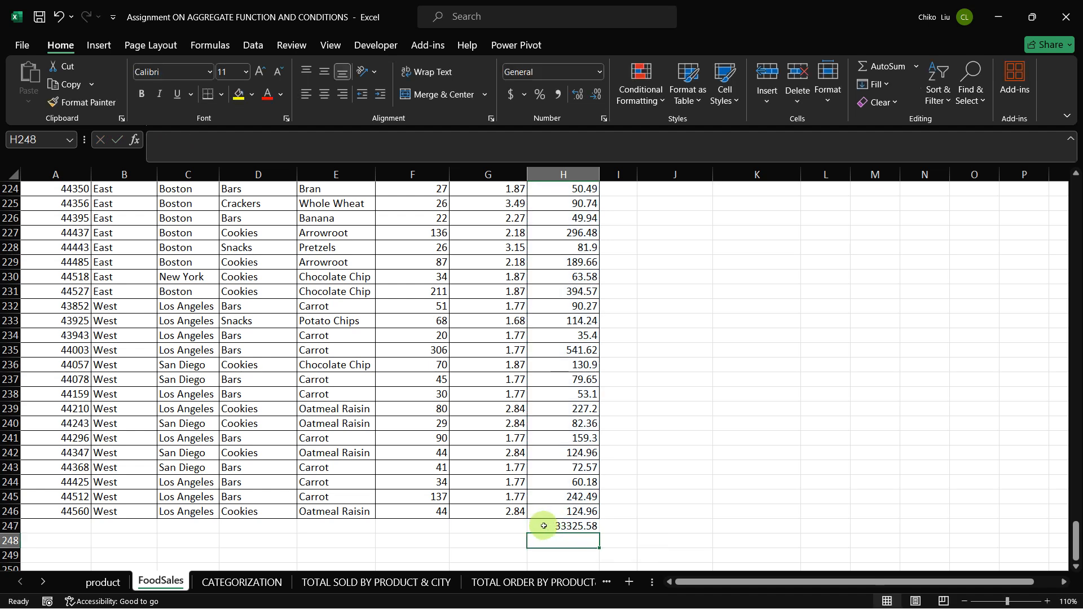
{"action": "left_click", "coordinate": [543, 526]}
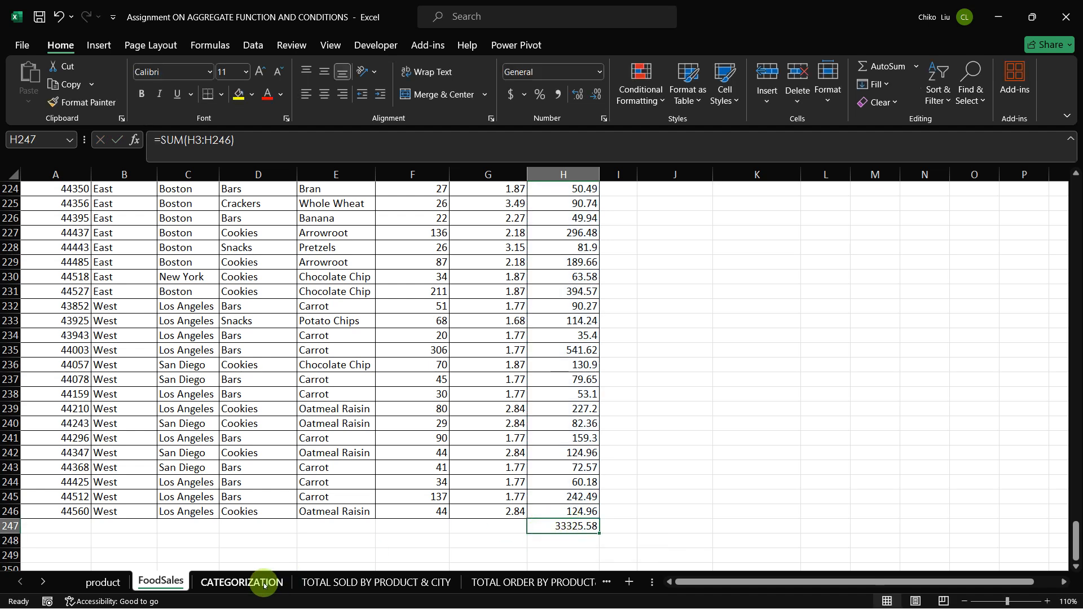
Step: On the TOTAL SOLD BY PRODUCT & CITY sheet, sum the Boston column in C14 and fill the formula across TOTAL BY CITY to F14
{"action": "left_click", "coordinate": [322, 583]}
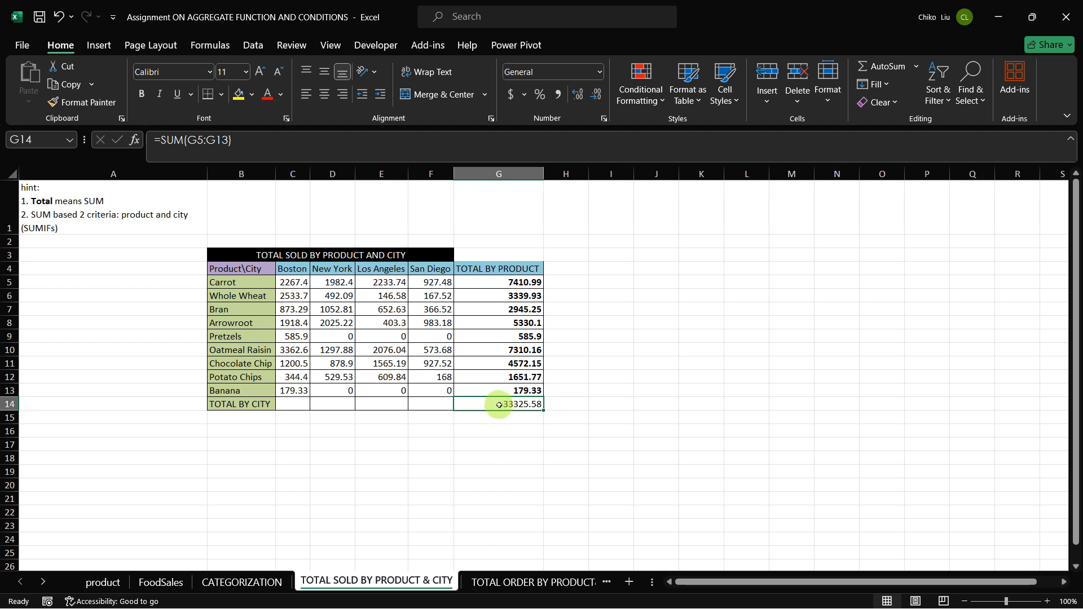
{"action": "left_click", "coordinate": [293, 402]}
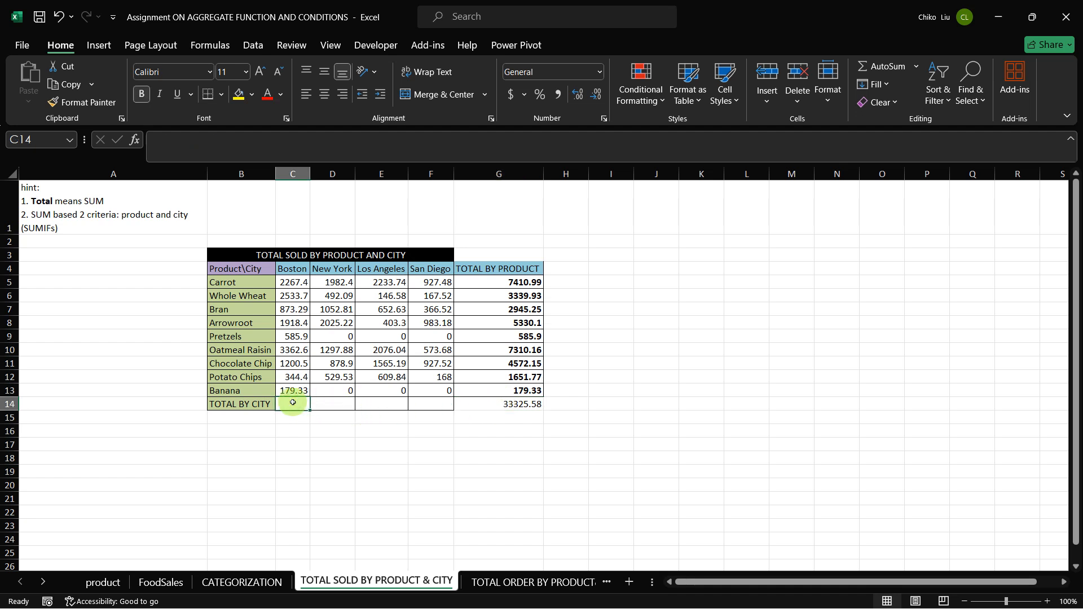
{"action": "key", "text": "alt+equal"}
{"action": "key", "text": "Return"}
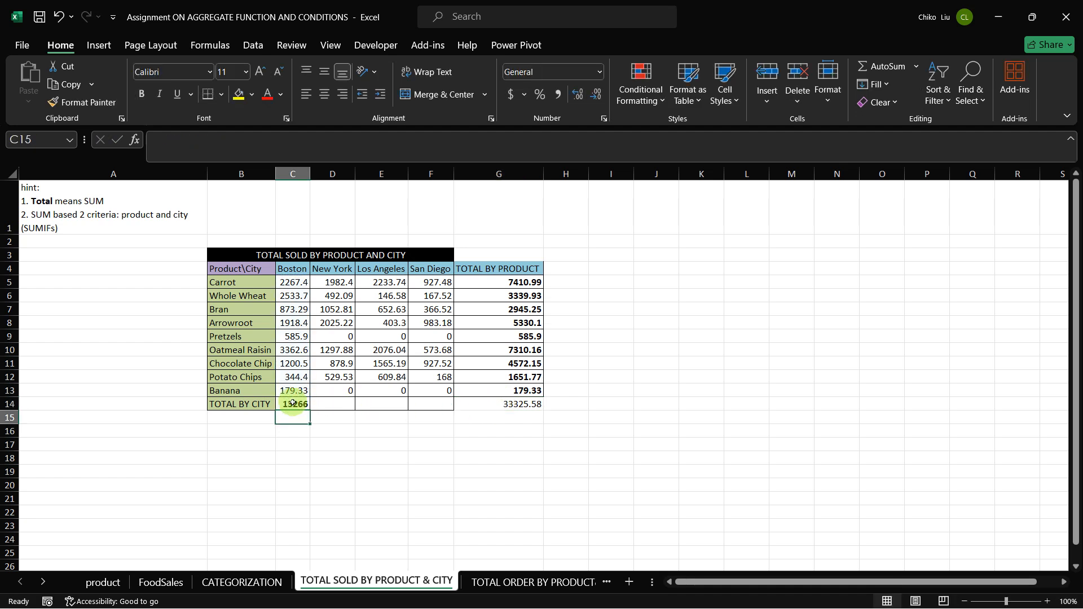
{"action": "left_click", "coordinate": [293, 402]}
{"action": "left_click_drag", "start_coordinate": [310, 410], "coordinate": [453, 410]}
Step: Change the grand total formula in G14 to =SUM(C14:F14)
{"action": "left_click", "coordinate": [507, 407]}
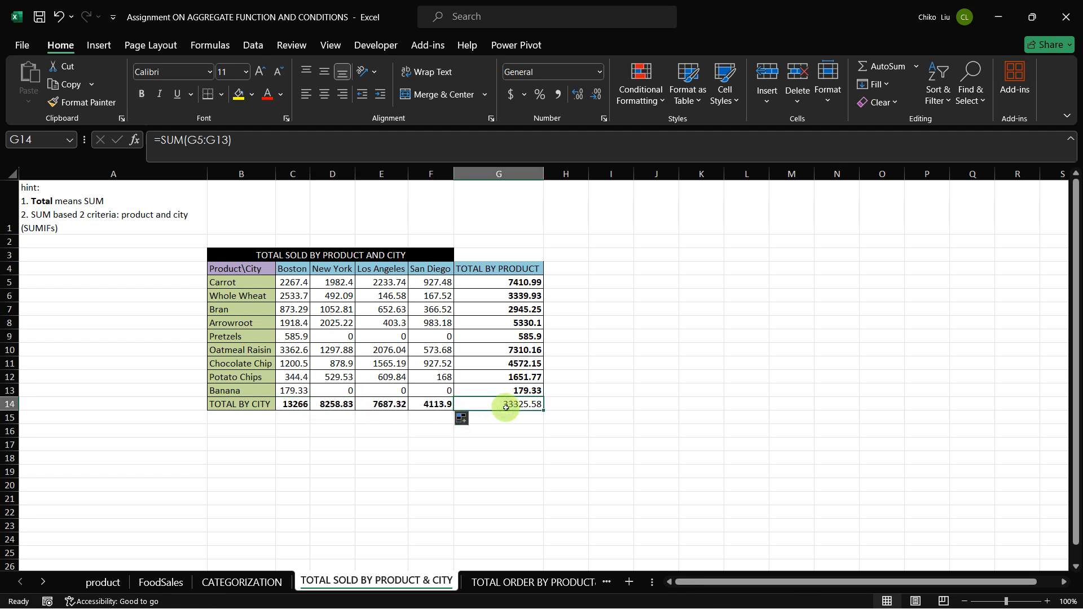
{"action": "double_click", "coordinate": [506, 406]}
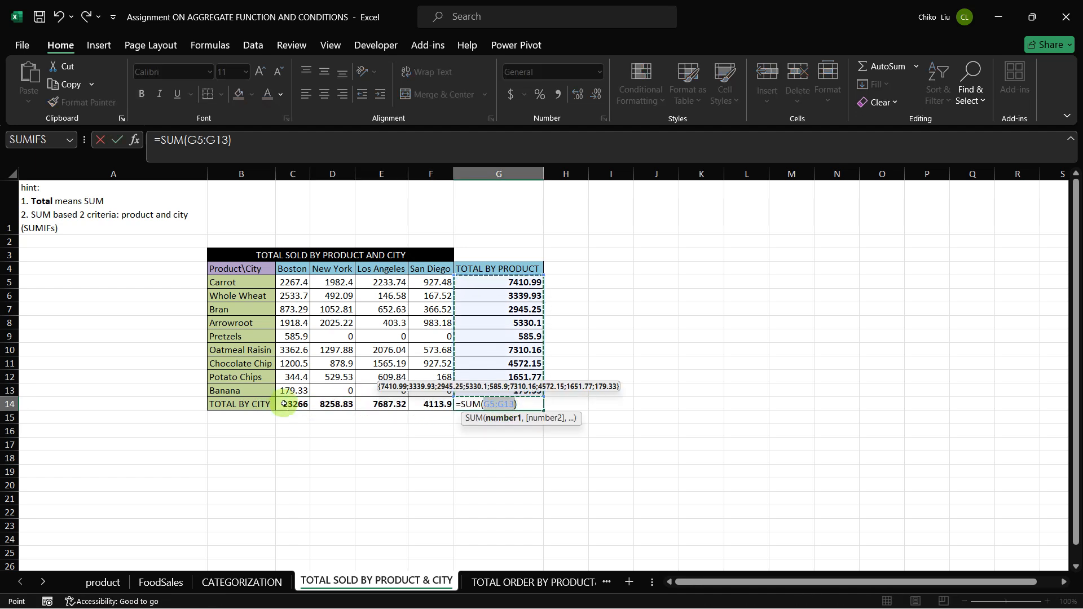
{"action": "key", "text": "Return"}
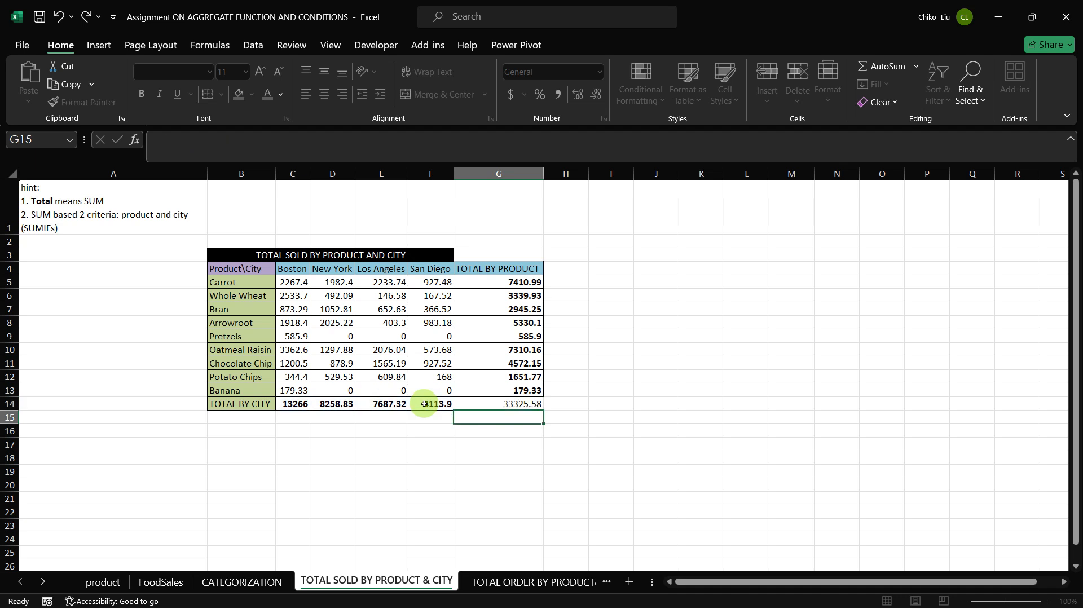
{"action": "left_click", "coordinate": [489, 406]}
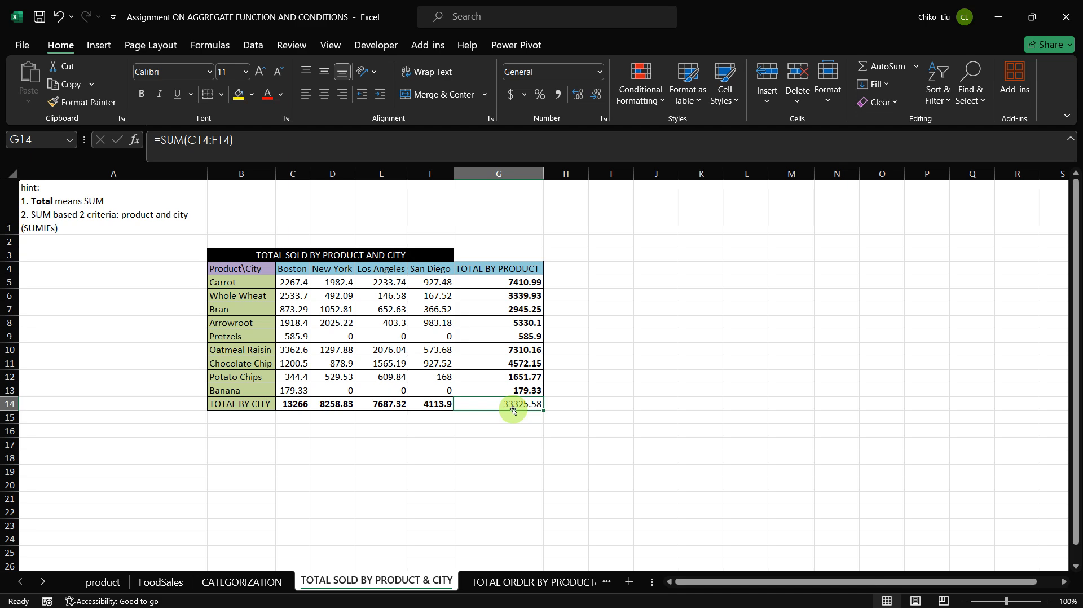
Step: Examine the empty table on TOTAL ORDER BY PRODUCT&CATEGORY and the FoodSales columns to identify the data its order totals need
{"action": "left_click", "coordinate": [527, 586]}
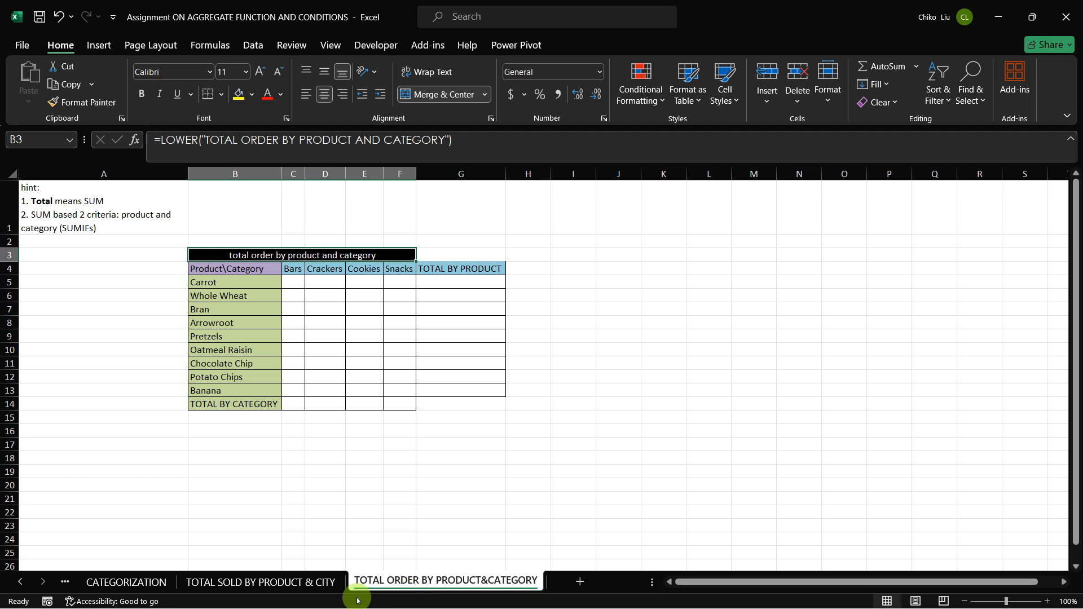
{"action": "left_click", "coordinate": [292, 284]}
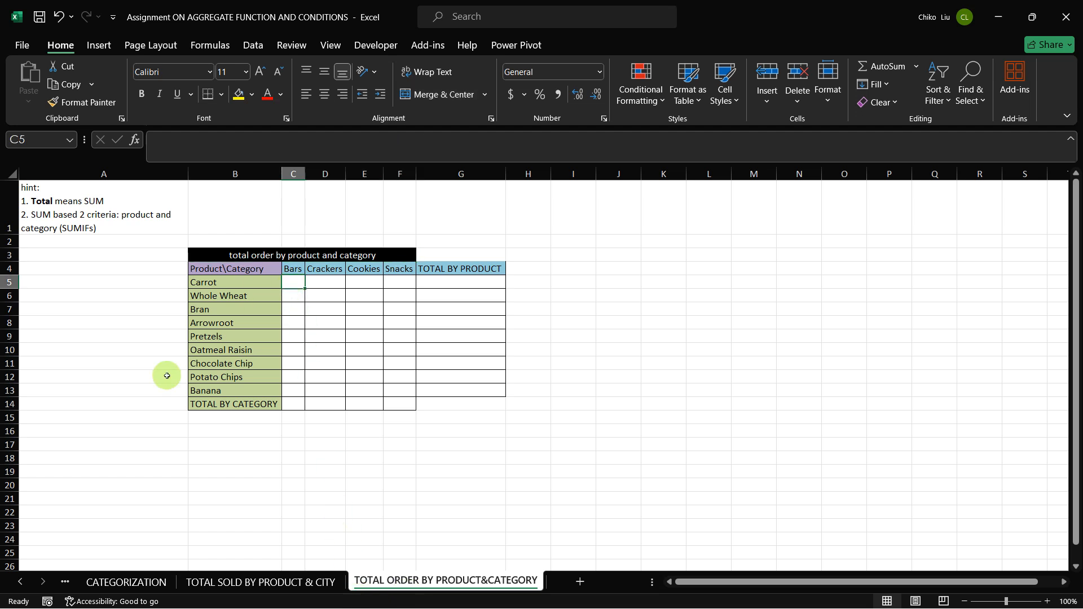
{"action": "left_click", "coordinate": [21, 584]}
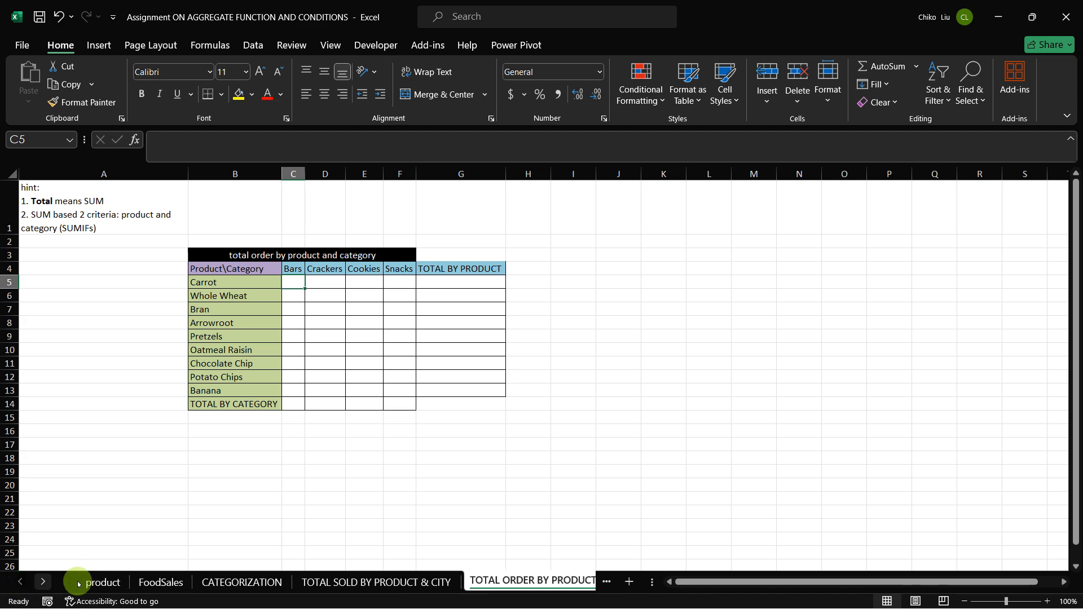
{"action": "left_click", "coordinate": [148, 583]}
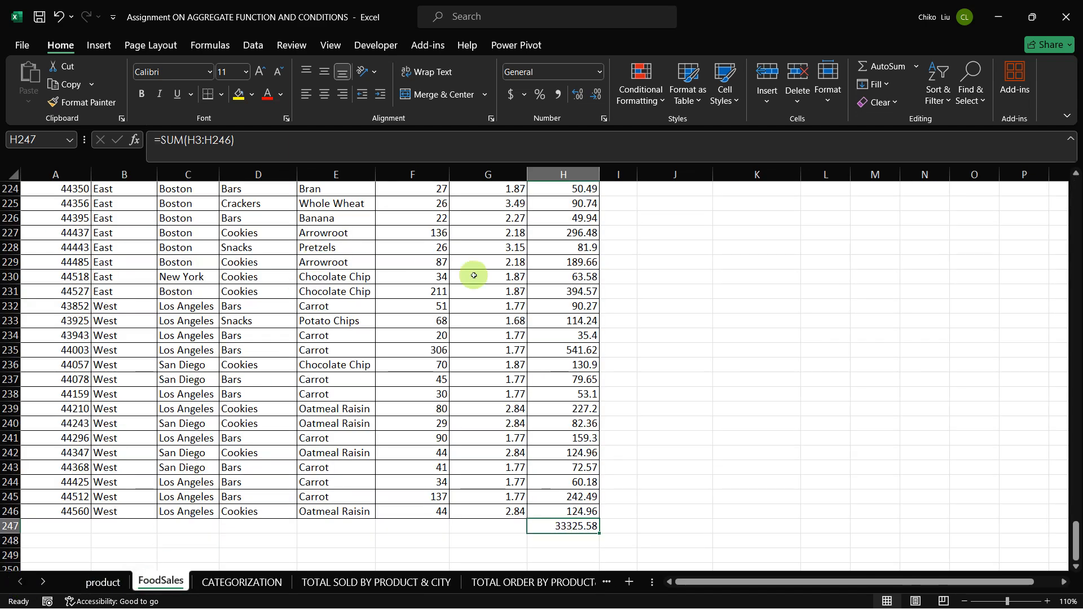
{"action": "scroll", "coordinate": [474, 276], "scroll_direction": "up", "scroll_amount": 5}
{"action": "scroll", "coordinate": [474, 276], "scroll_direction": "down", "scroll_amount": 13}
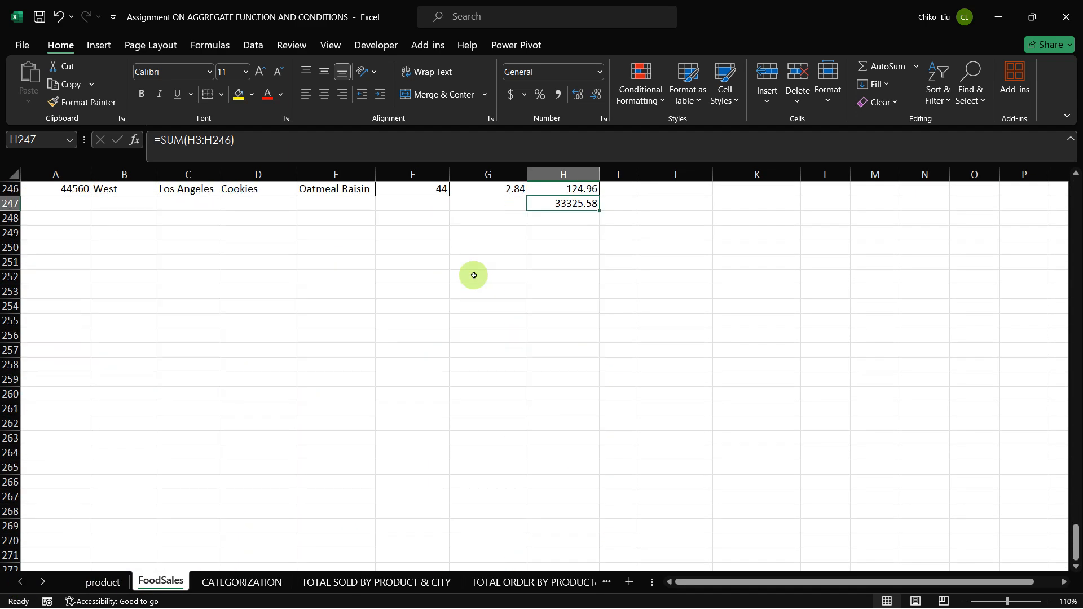
{"action": "scroll", "coordinate": [474, 276], "scroll_direction": "up", "scroll_amount": 20}
{"action": "scroll", "coordinate": [474, 277], "scroll_direction": "up", "scroll_amount": 18}
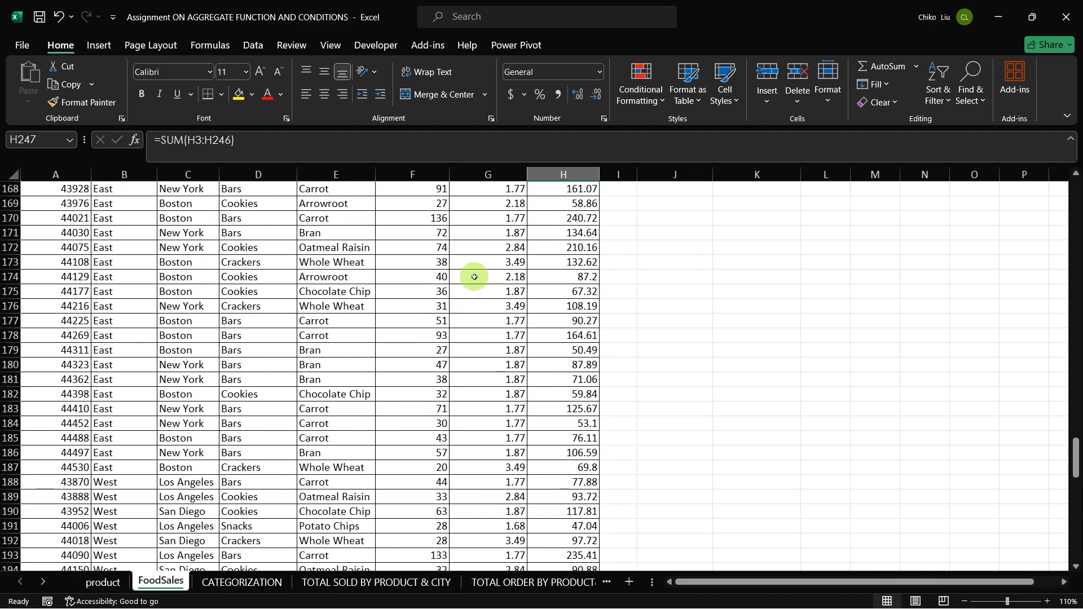
{"action": "left_click", "coordinate": [430, 269]}
{"action": "key", "text": "ctrl+Home"}
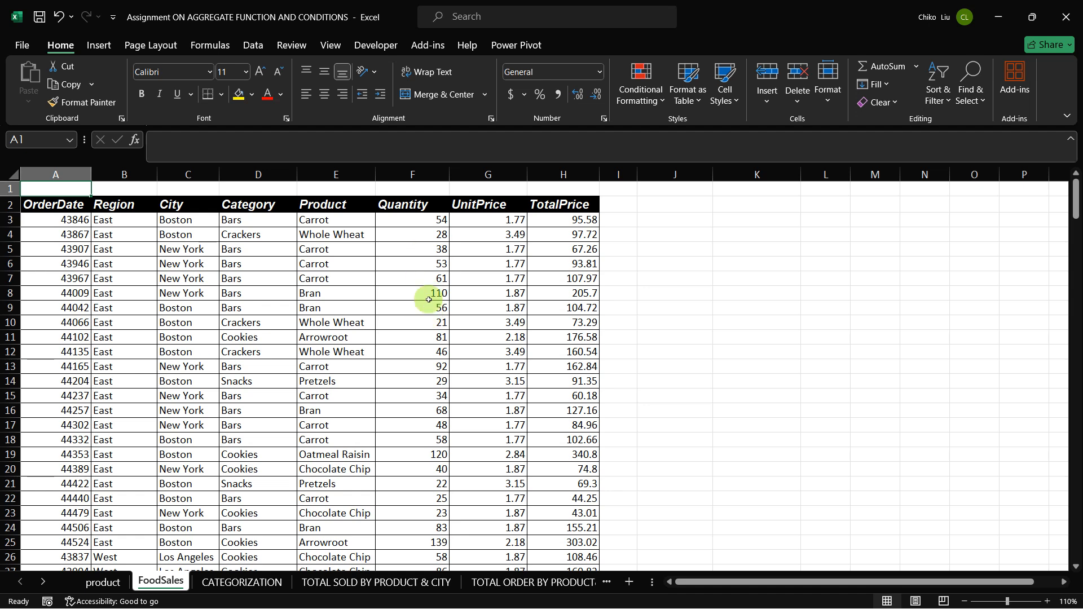
Step: Start a SUMIFS function in C5 of TOTAL ORDER BY PRODUCT&CATEGORY with Sum_range set to the Quantity column, FoodSales!$F$3:$F$246
{"action": "left_click", "coordinate": [514, 587]}
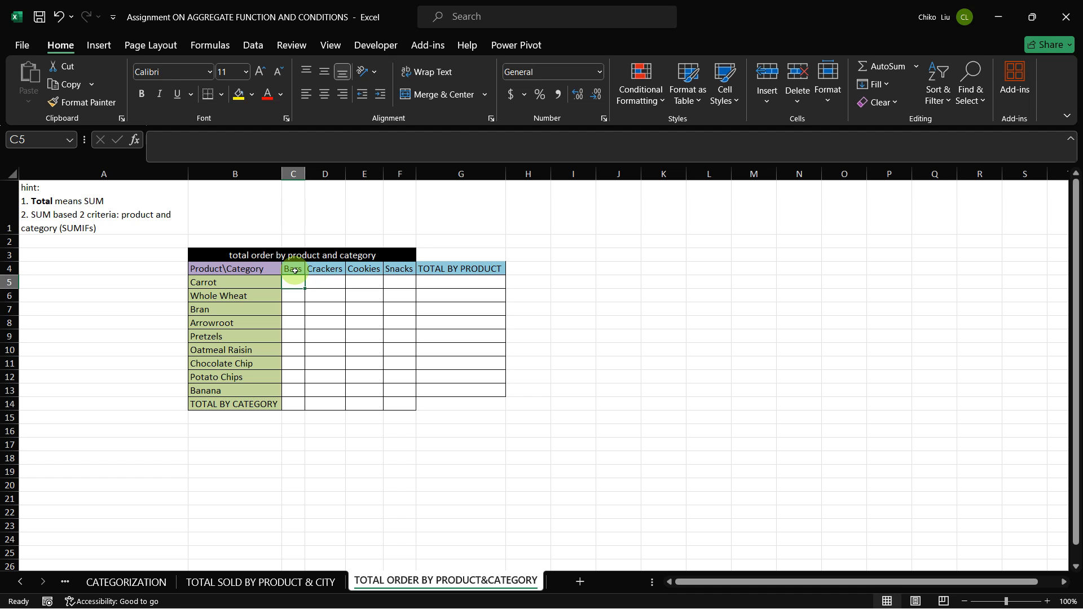
{"action": "left_click", "coordinate": [135, 141]}
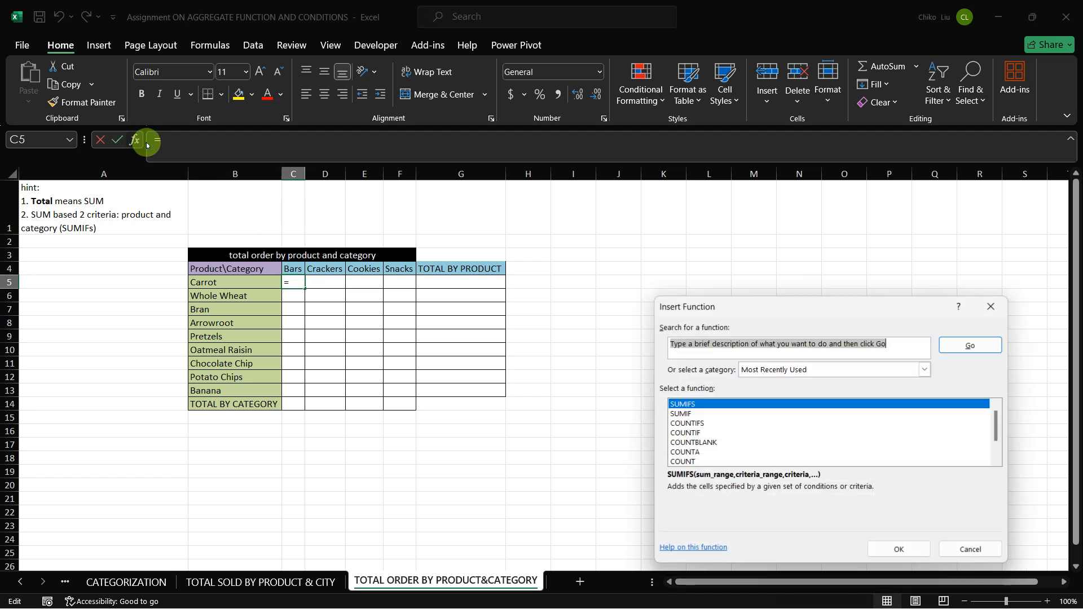
{"action": "left_click", "coordinate": [898, 550]}
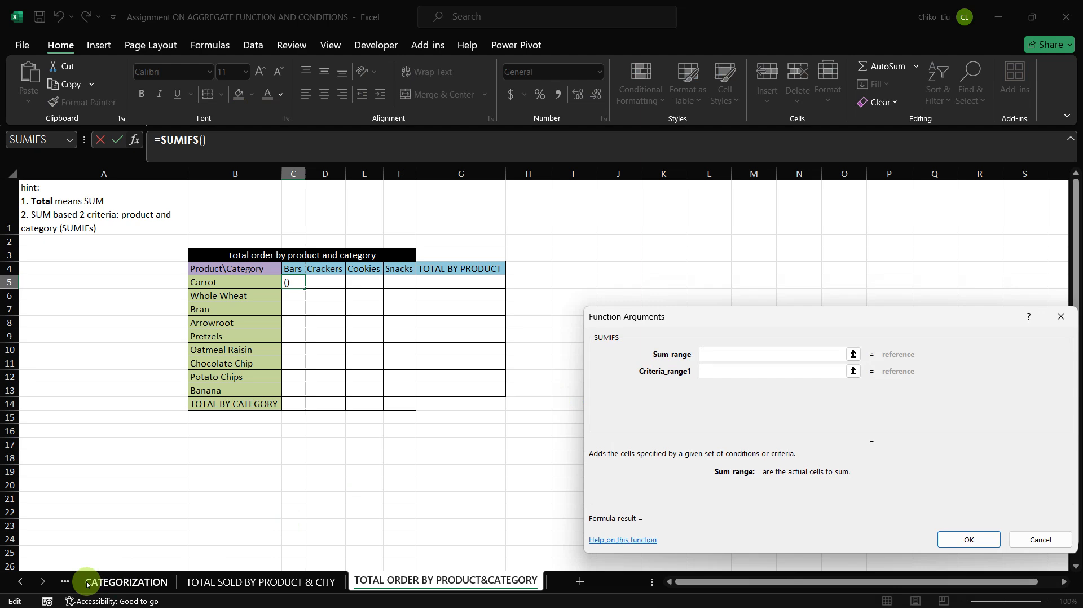
{"action": "left_click", "coordinate": [23, 583]}
{"action": "left_click", "coordinate": [23, 583]}
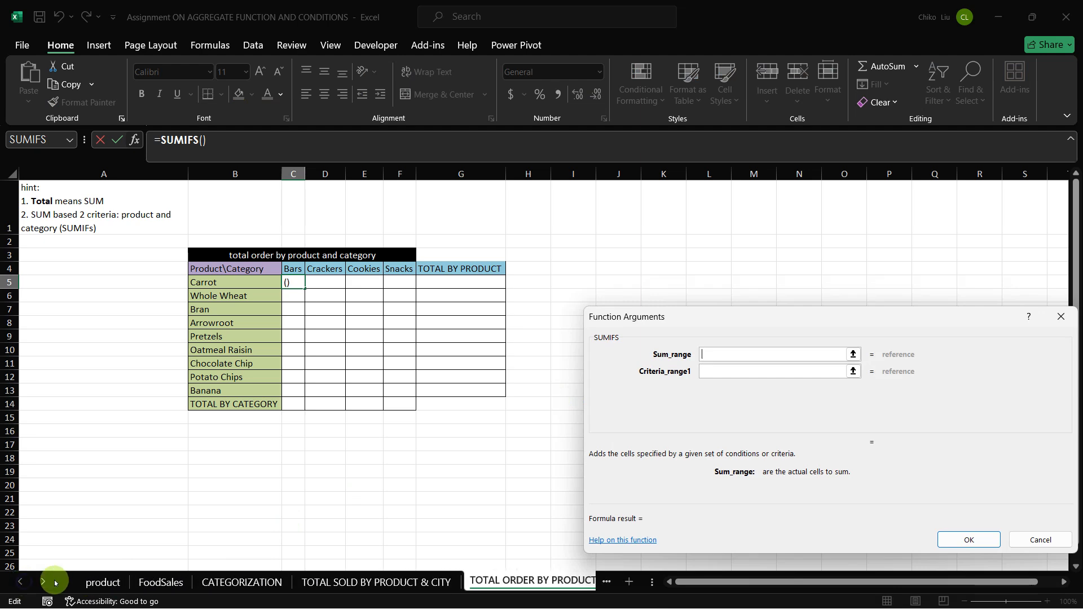
{"action": "left_click", "coordinate": [161, 582]}
{"action": "left_click", "coordinate": [413, 228]}
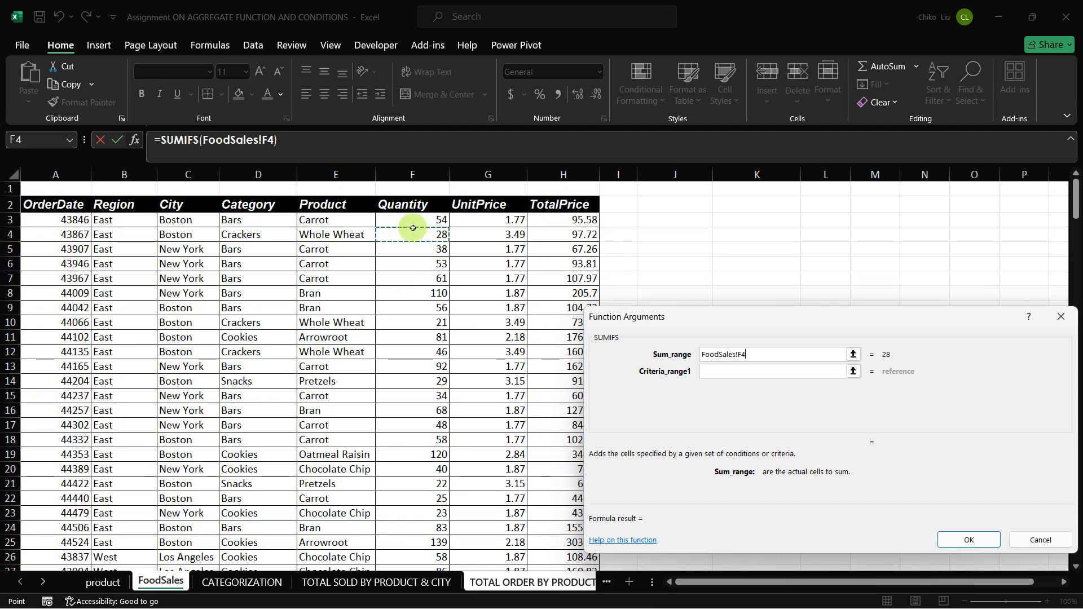
{"action": "key", "text": "Up"}
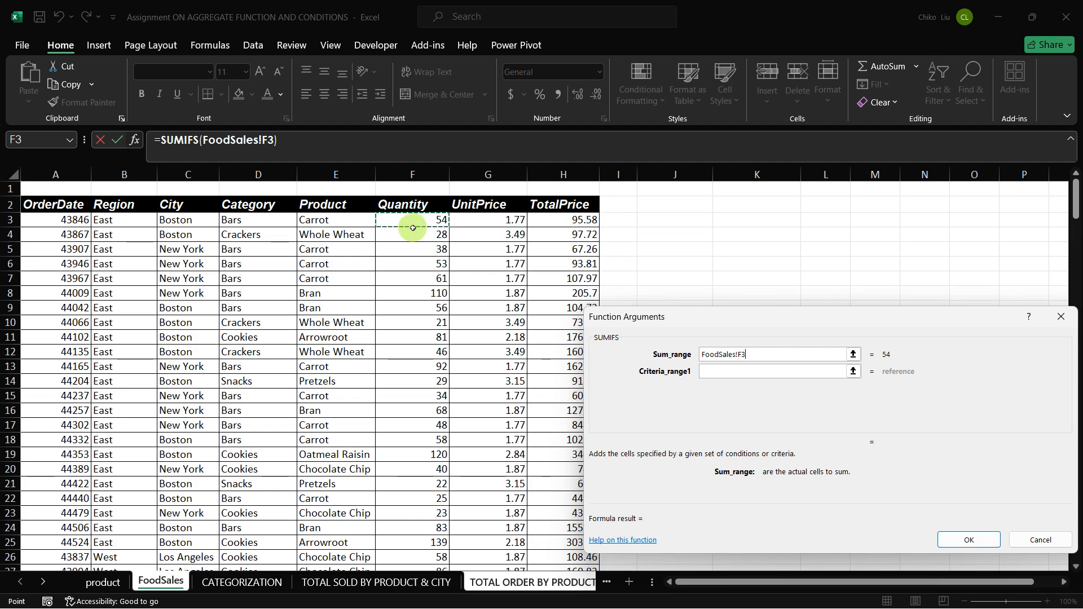
{"action": "key", "text": "ctrl+shift+Down"}
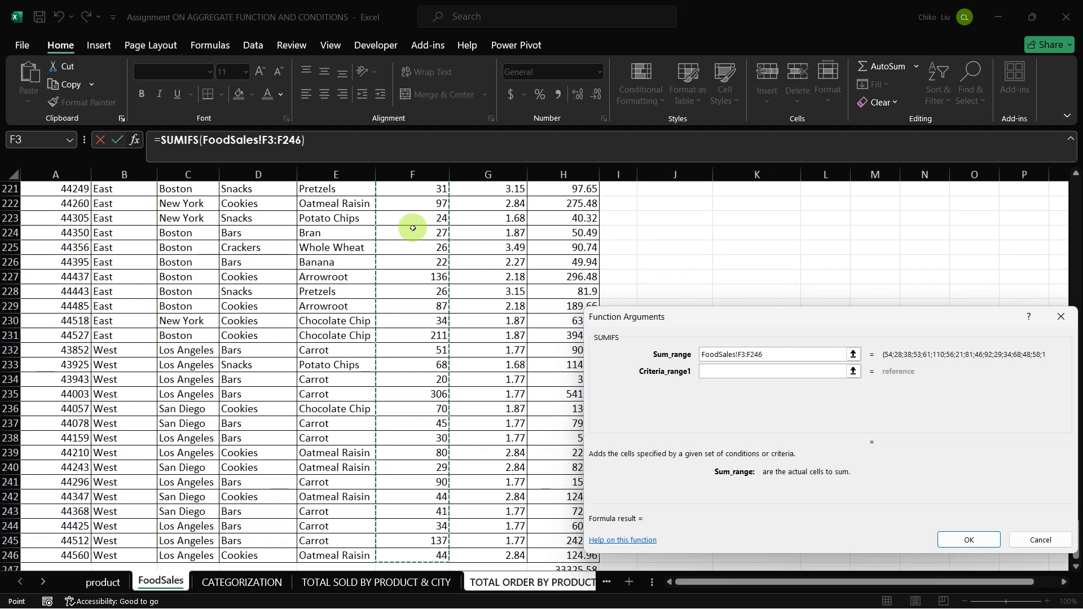
{"action": "key", "text": "F4"}
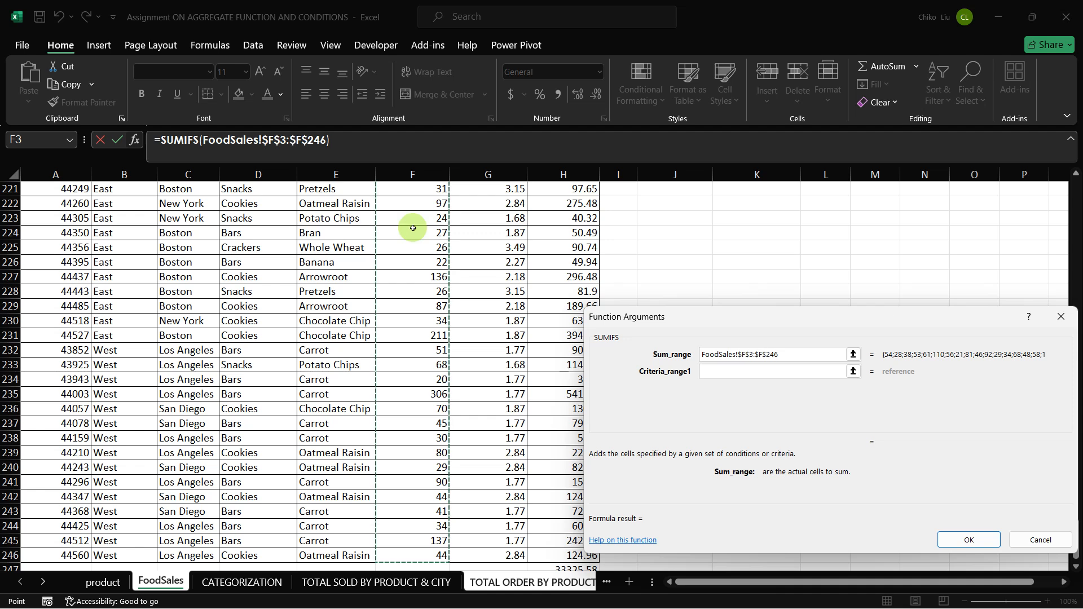
{"action": "key", "text": "Tab"}
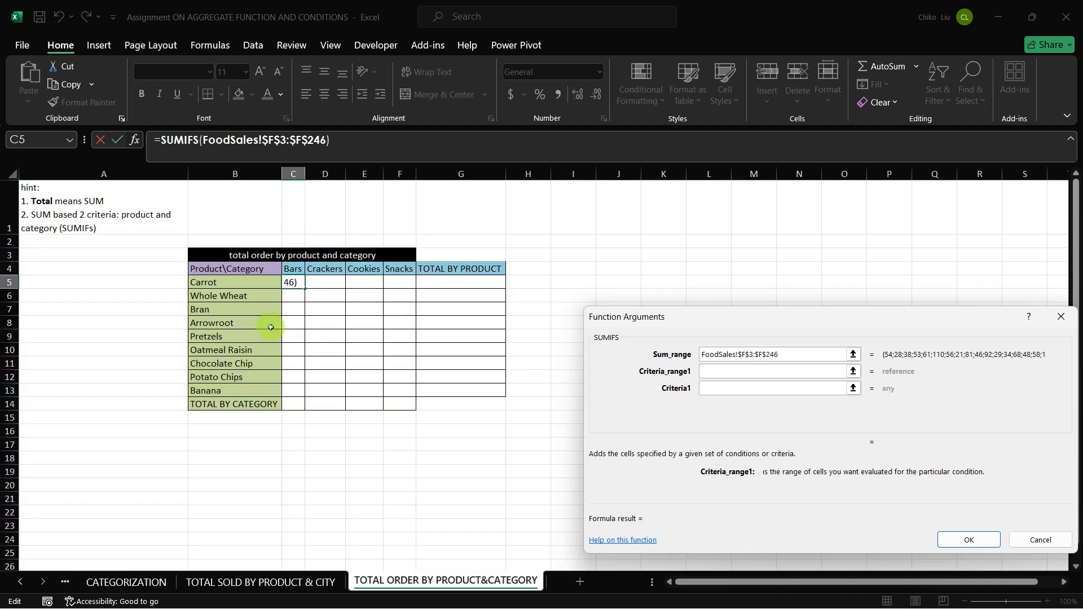
Step: Set Criteria_range1 of the SUMIFS function to the Product column on the FoodSales sheet, as the absolute range FoodSales!$E$3:$E$246
{"action": "left_click", "coordinate": [21, 582]}
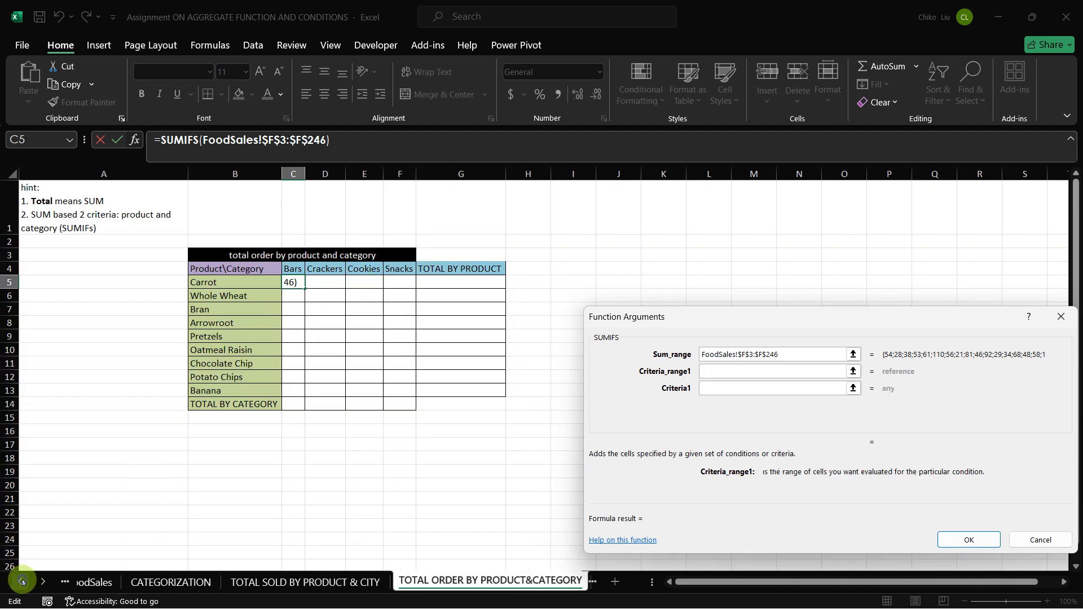
{"action": "left_click", "coordinate": [22, 581]}
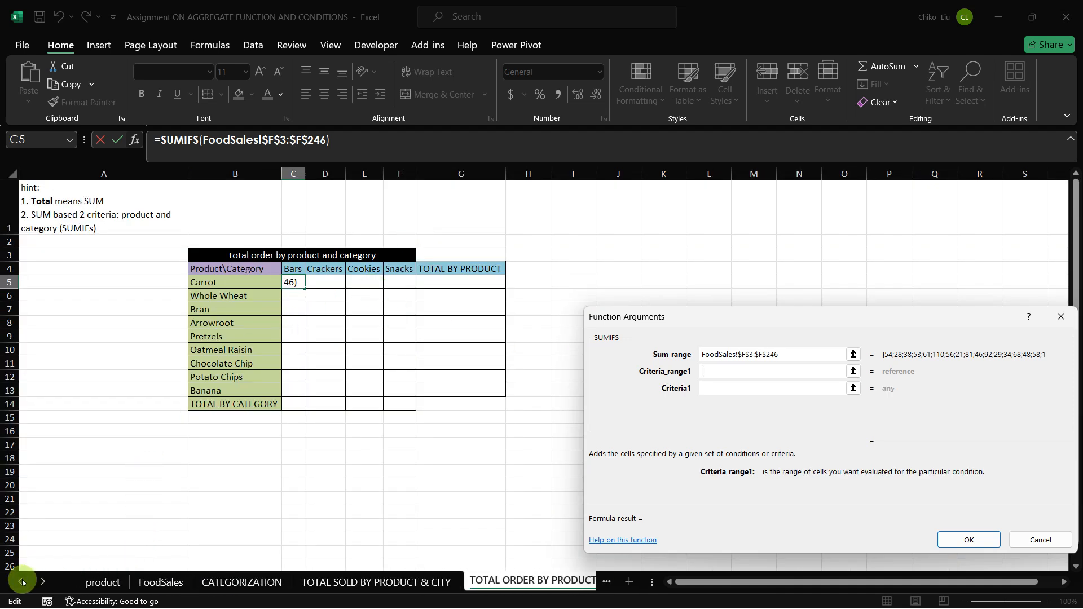
{"action": "left_click", "coordinate": [149, 588]}
{"action": "left_click", "coordinate": [329, 315]}
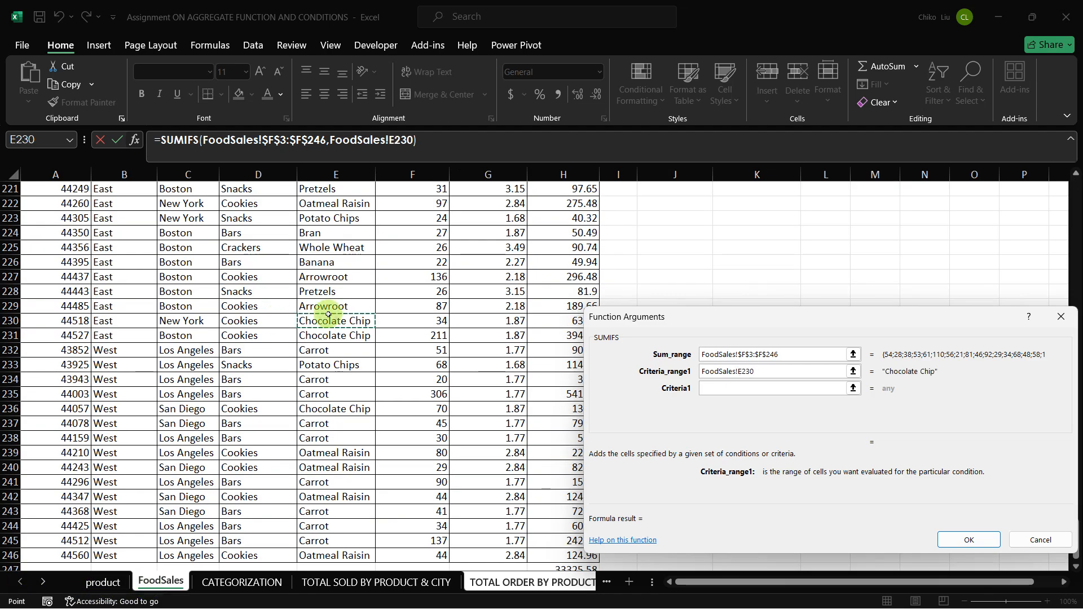
{"action": "key", "text": "ctrl+Up"}
{"action": "key", "text": "ctrl+shift+Down"}
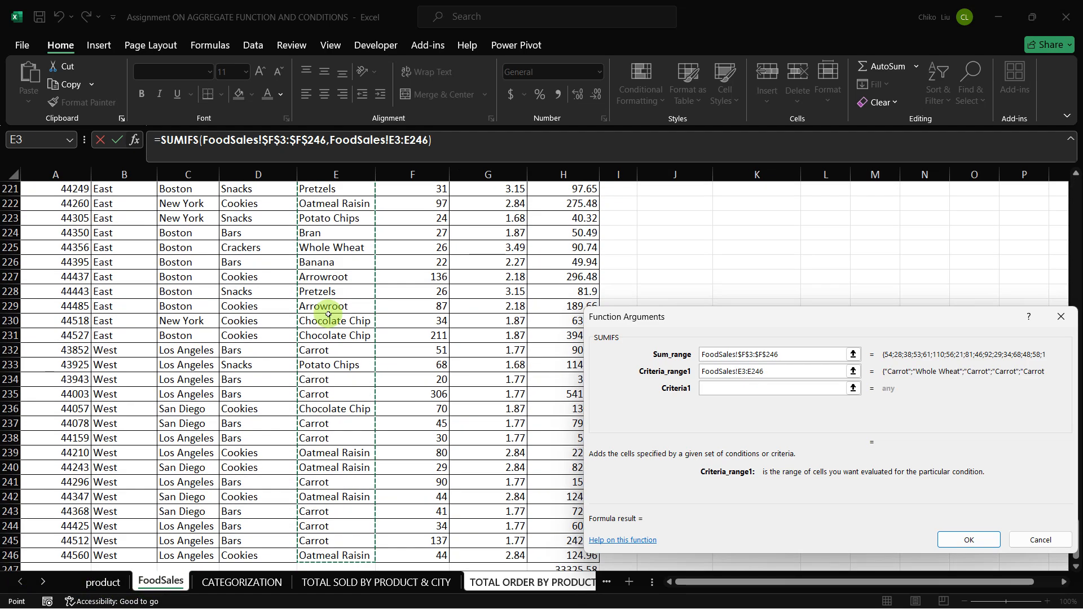
{"action": "key", "text": "F4"}
{"action": "key", "text": "Tab"}
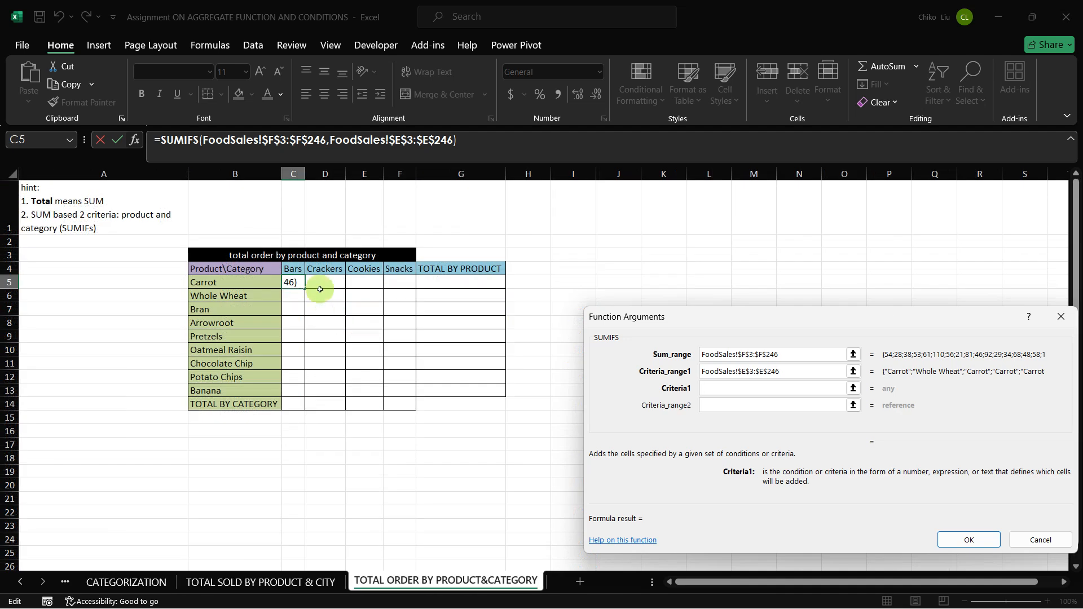
Step: Set Criteria1 to the Carrot cell B5 with its column locked, as $B5
{"action": "left_click", "coordinate": [251, 285]}
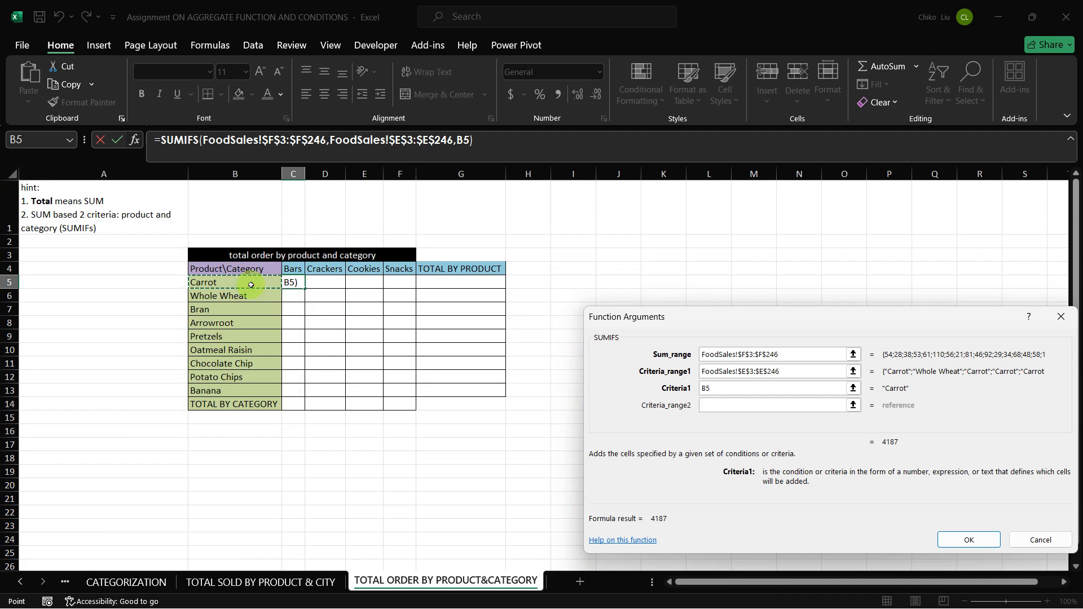
{"action": "key", "text": "F4"}
{"action": "key", "text": "F4"}
{"action": "key", "text": "F4"}
{"action": "key", "text": "Tab"}
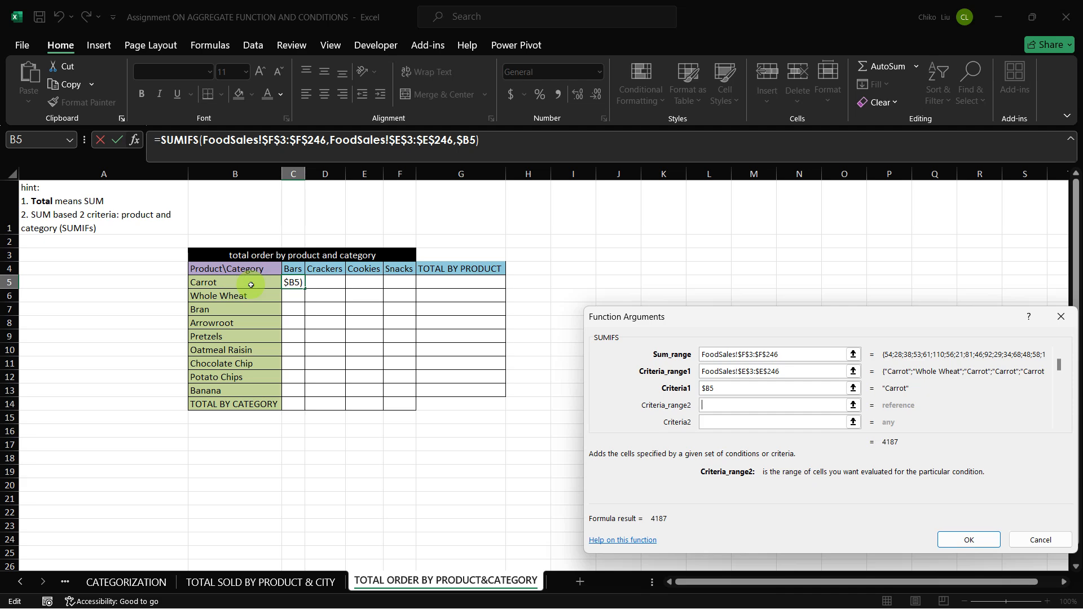
Step: Set Criteria_range2 to the Category column on the FoodSales sheet, as the absolute range FoodSales!$D$3:$D$246
{"action": "left_click", "coordinate": [25, 583]}
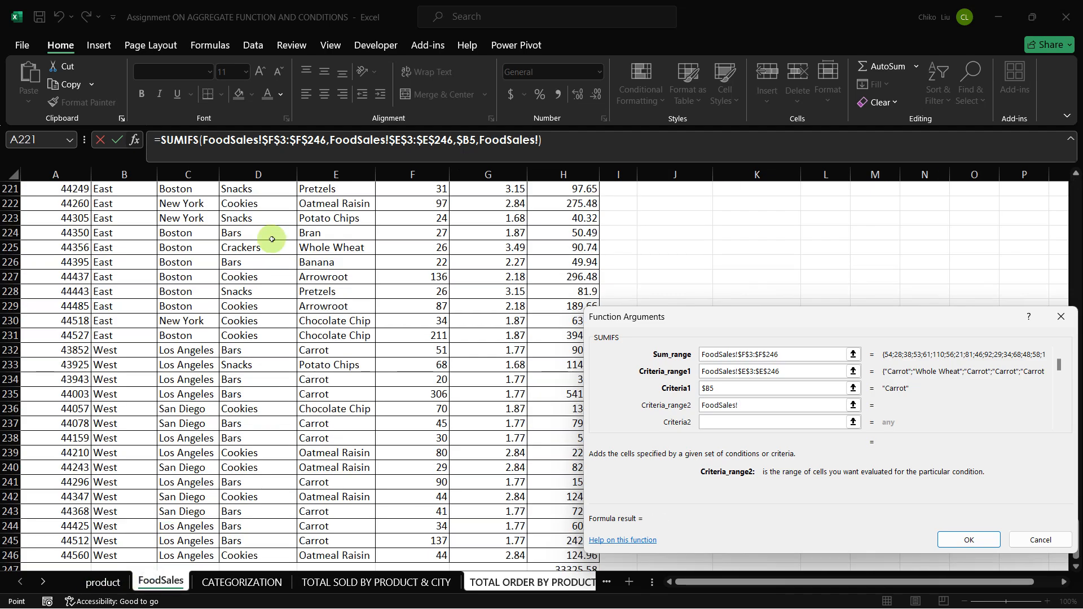
{"action": "left_click", "coordinate": [262, 260]}
{"action": "key", "text": "ctrl+Up"}
{"action": "key", "text": "Down"}
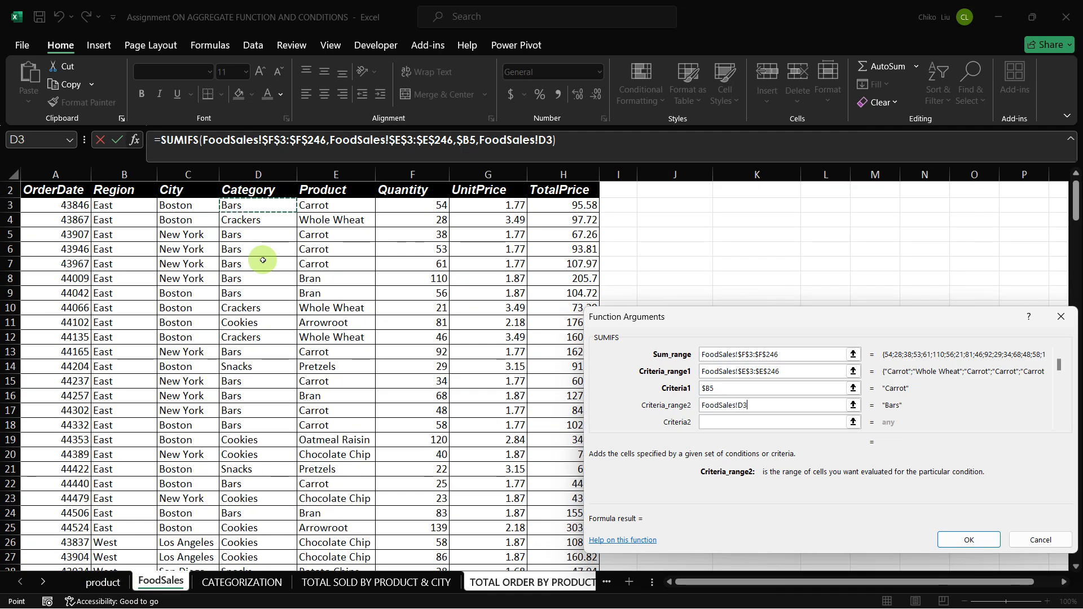
{"action": "key", "text": "ctrl+shift+Down"}
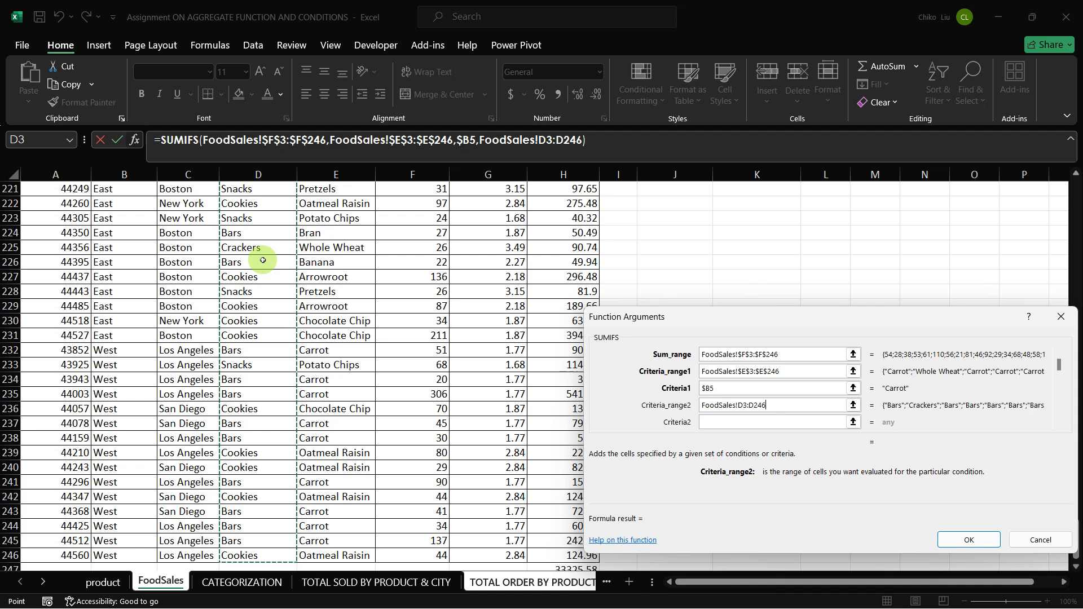
{"action": "key", "text": "F4"}
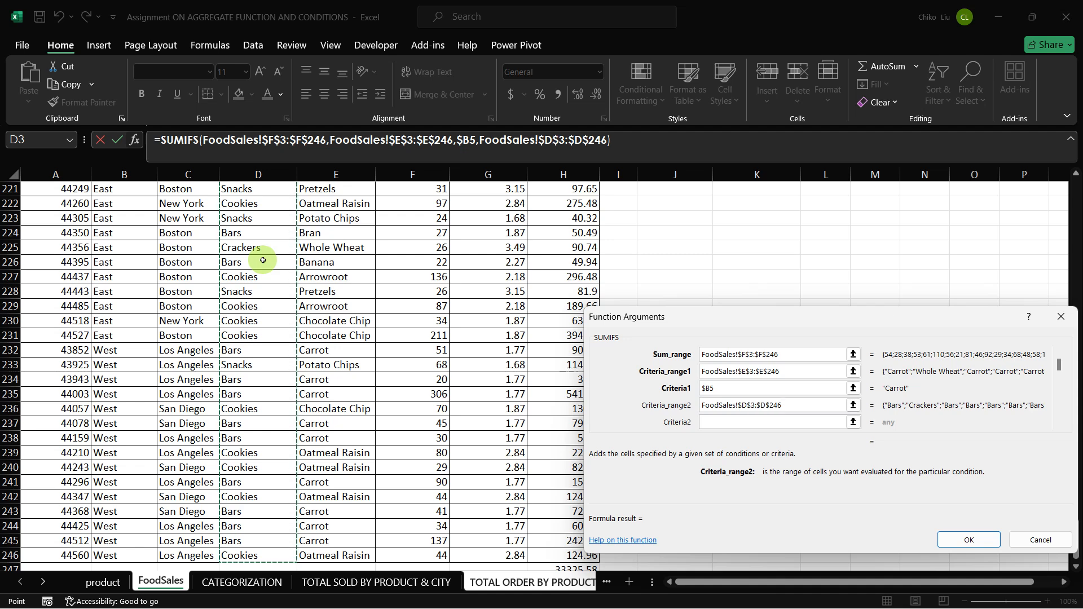
{"action": "key", "text": "Tab"}
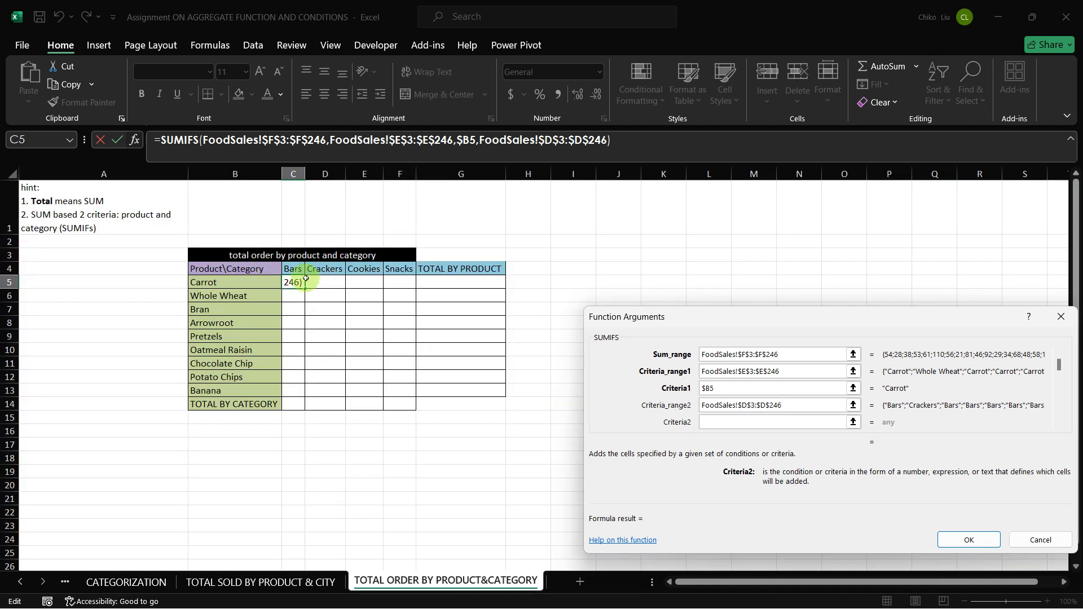
Step: Set Criteria2 to the Bars header with its row locked, as C$4, and finish the SUMIFS formula in C5
{"action": "left_click", "coordinate": [293, 268]}
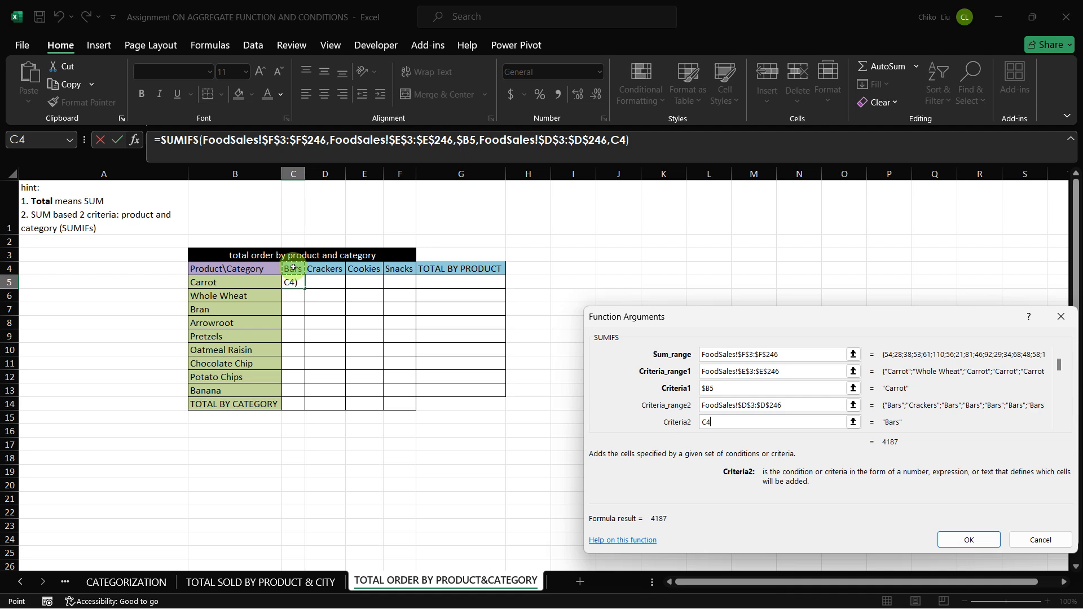
{"action": "key", "text": "F4"}
{"action": "key", "text": "F4"}
{"action": "key", "text": "Return"}
{"action": "left_click", "coordinate": [294, 268]}
{"action": "left_click", "coordinate": [293, 282]}
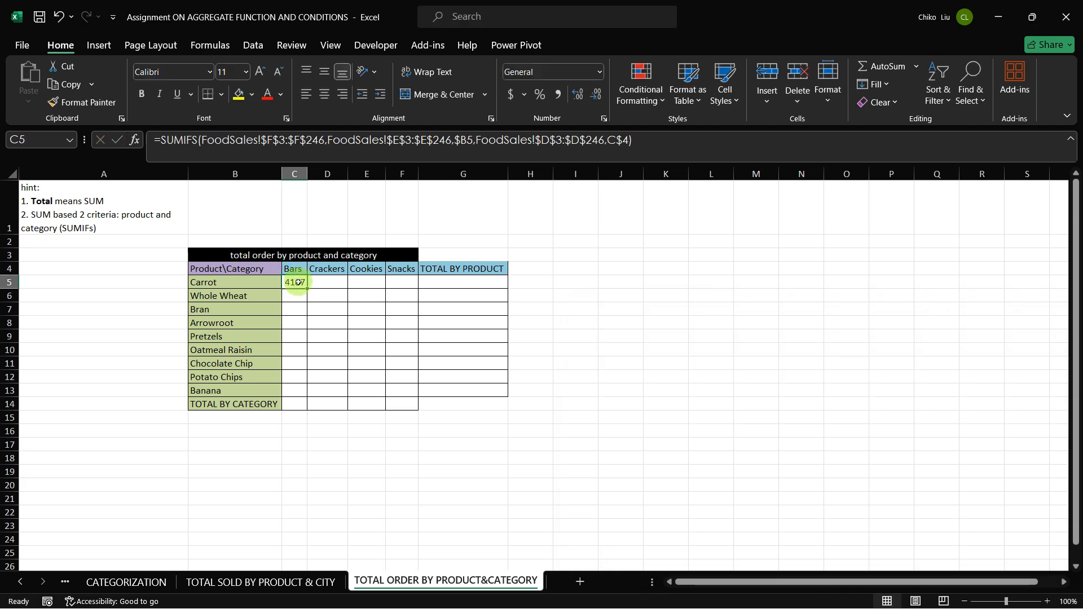
Step: Fill the SUMIFS formula from C5 into the whole product and category grid, C5:F13
{"action": "left_click", "coordinate": [363, 358]}
{"action": "left_click_drag", "start_coordinate": [293, 282], "coordinate": [399, 389]}
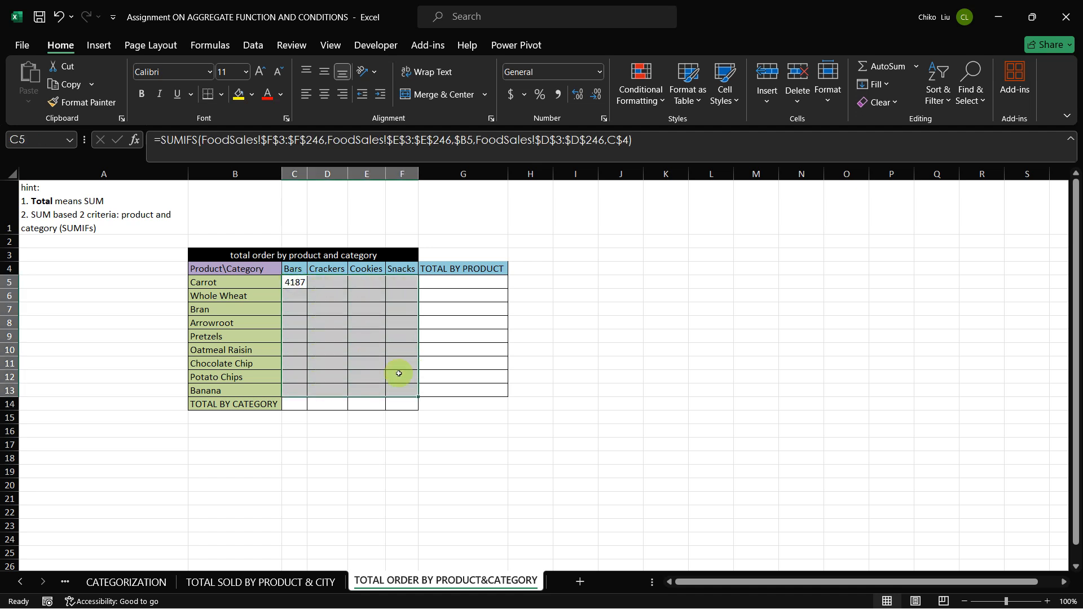
{"action": "left_click", "coordinate": [377, 140]}
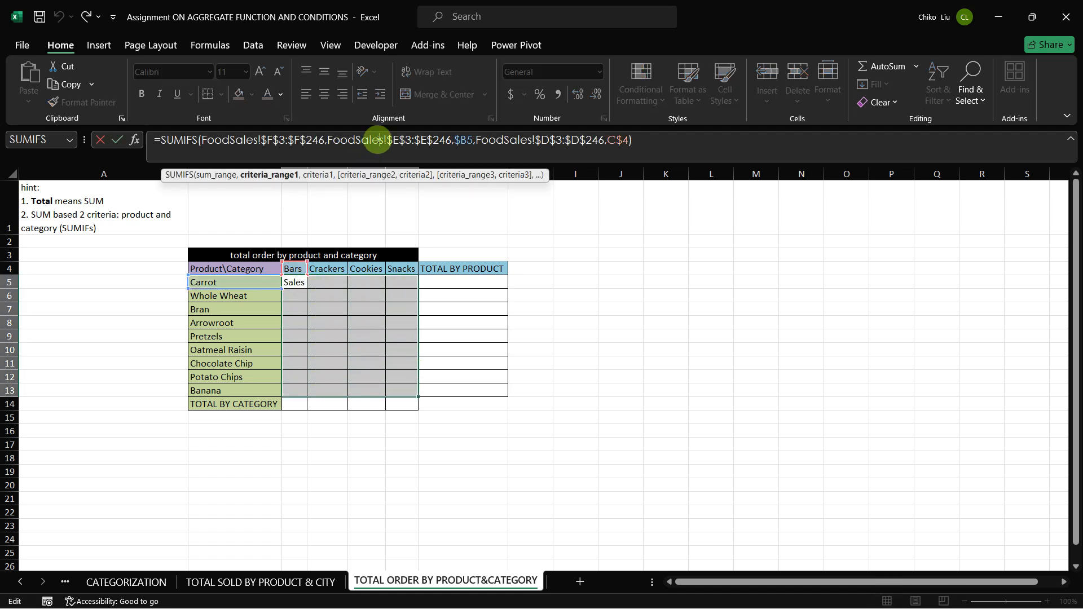
{"action": "left_click", "coordinate": [641, 148]}
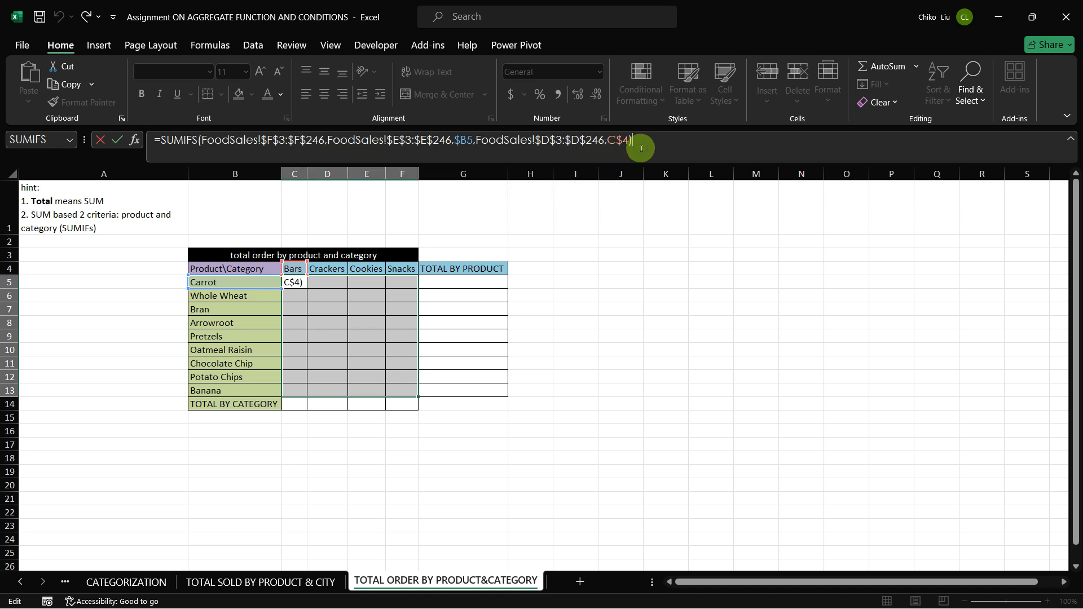
{"action": "key", "text": "ctrl+Return"}
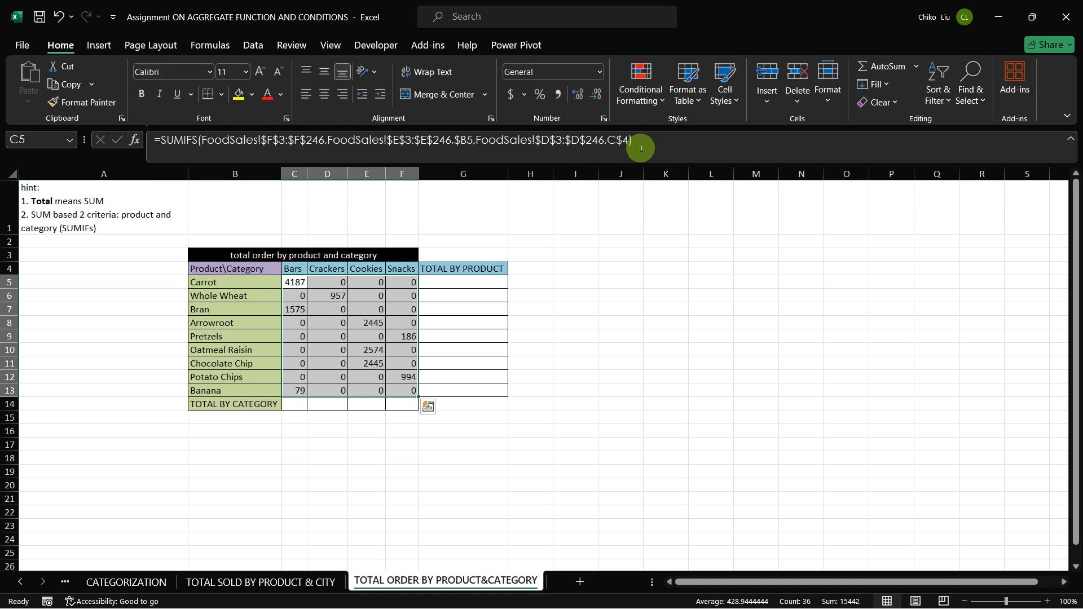
Step: Make G5 bold and total the Carrot row in it with =SUM(C5:F5)
{"action": "left_click", "coordinate": [436, 286]}
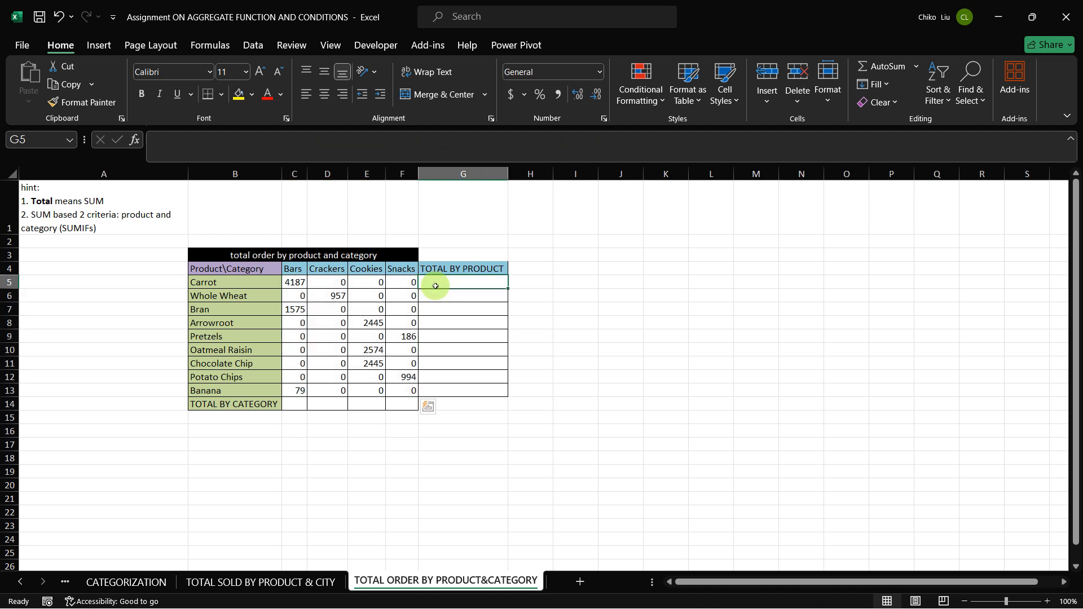
{"action": "key", "text": "ctrl+b"}
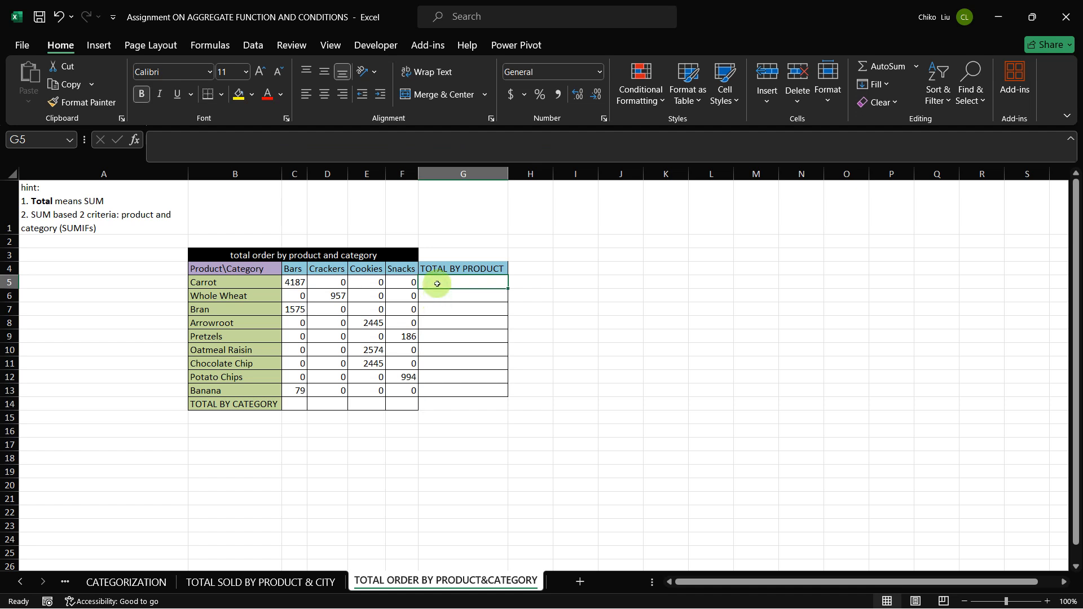
{"action": "key", "text": "alt+equal"}
{"action": "key", "text": "Return"}
Step: Fill the Carrot total formula down the TOTAL BY PRODUCT column from G5 to G13
{"action": "key", "text": "Up"}
{"action": "key", "text": "shift+Down"}
{"action": "key", "text": "shift+Down"}
{"action": "key", "text": "shift+Down"}
{"action": "key", "text": "shift+Down"}
{"action": "key", "text": "shift+Down"}
{"action": "key", "text": "shift+Down"}
{"action": "key", "text": "shift+Down"}
{"action": "key", "text": "shift+Down"}
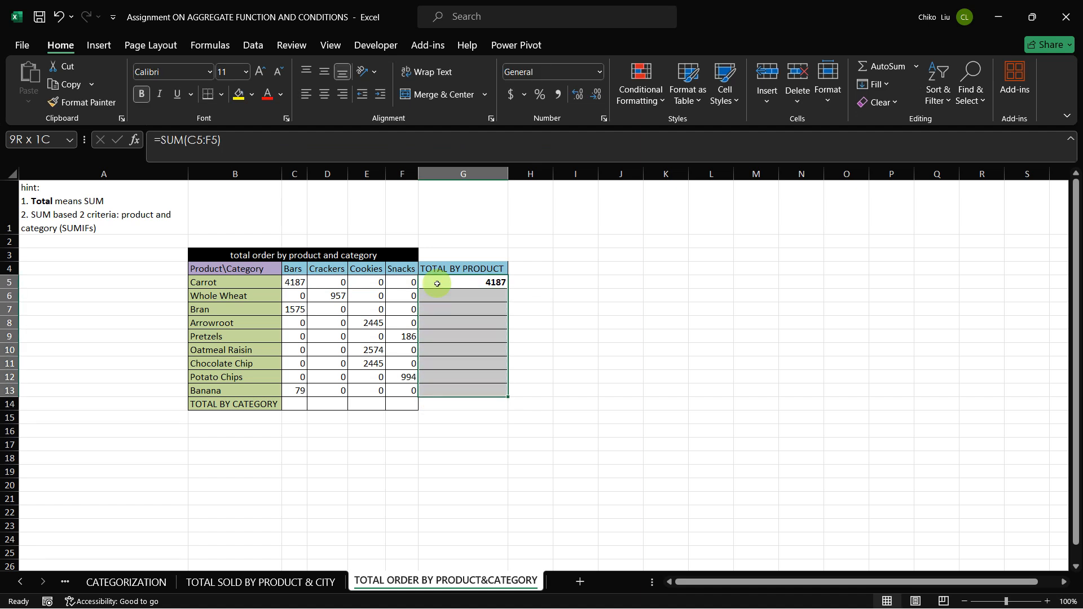
{"action": "key", "text": "ctrl+d"}
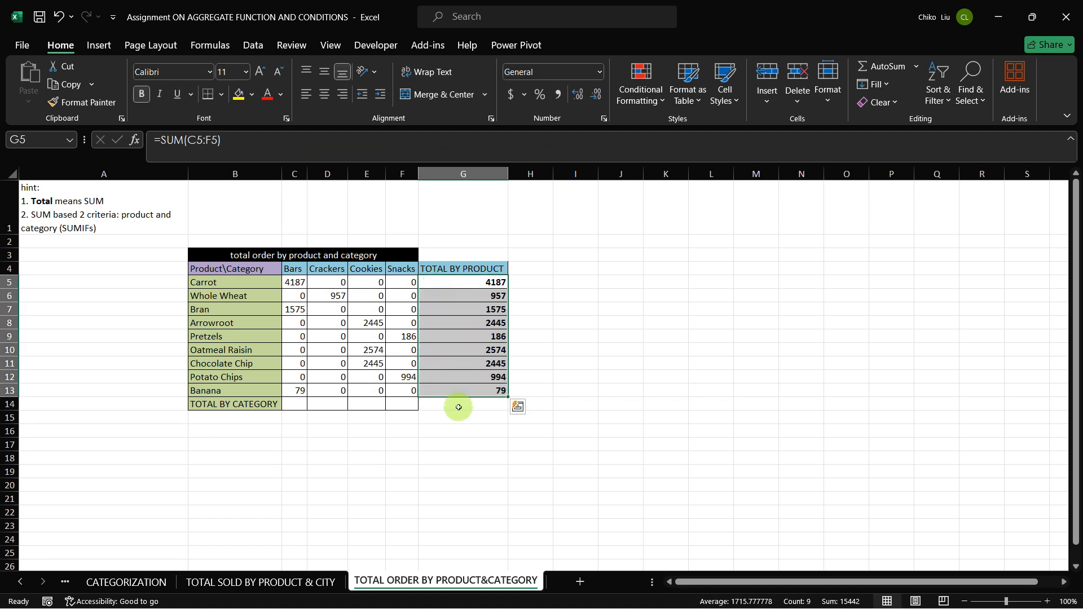
Step: Add the grand total below the TOTAL BY PRODUCT column in G14 with =SUM(G5:G13)
{"action": "left_click", "coordinate": [458, 408]}
{"action": "key", "text": "alt+equal"}
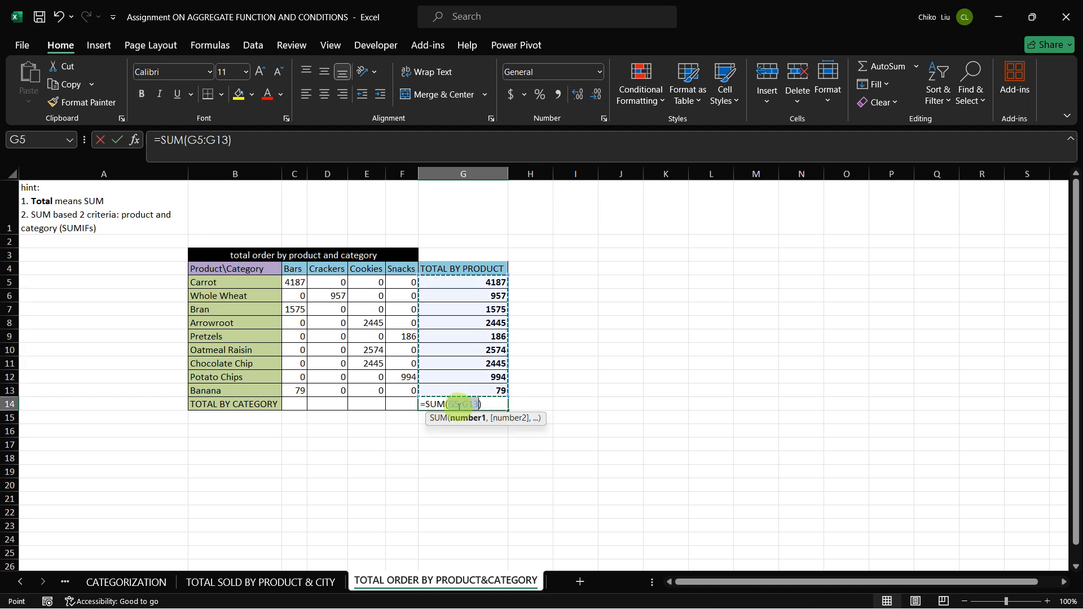
{"action": "key", "text": "Return"}
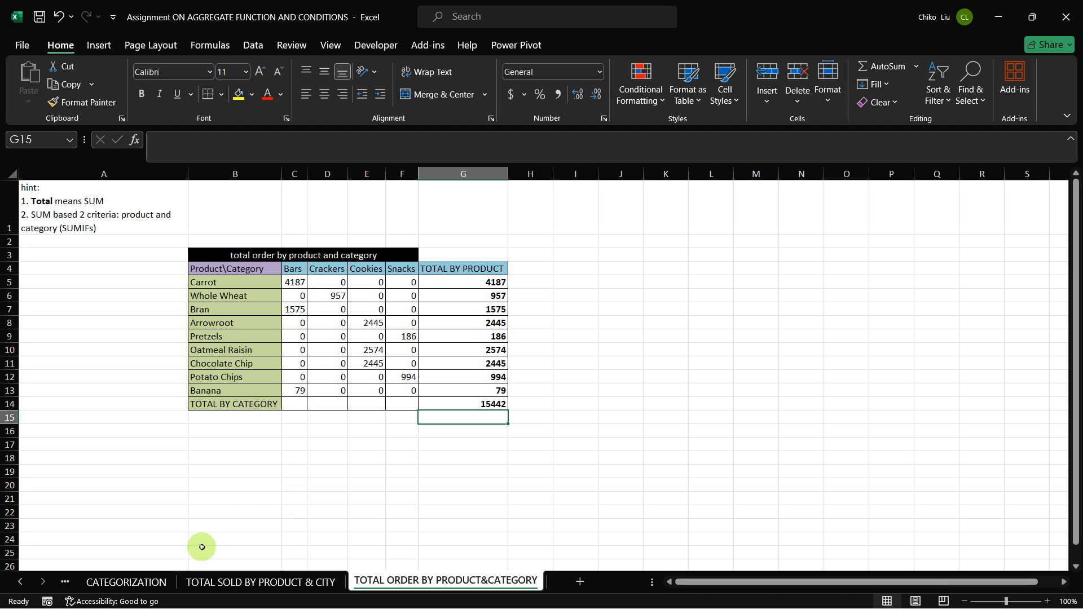
Step: Total the FoodSales Quantity column in F247 with =SUM(F3:F246) to check the grand total, and return to TOTAL ORDER BY PRODUCT&CATEGORY
{"action": "left_click", "coordinate": [25, 585]}
{"action": "left_click", "coordinate": [27, 587]}
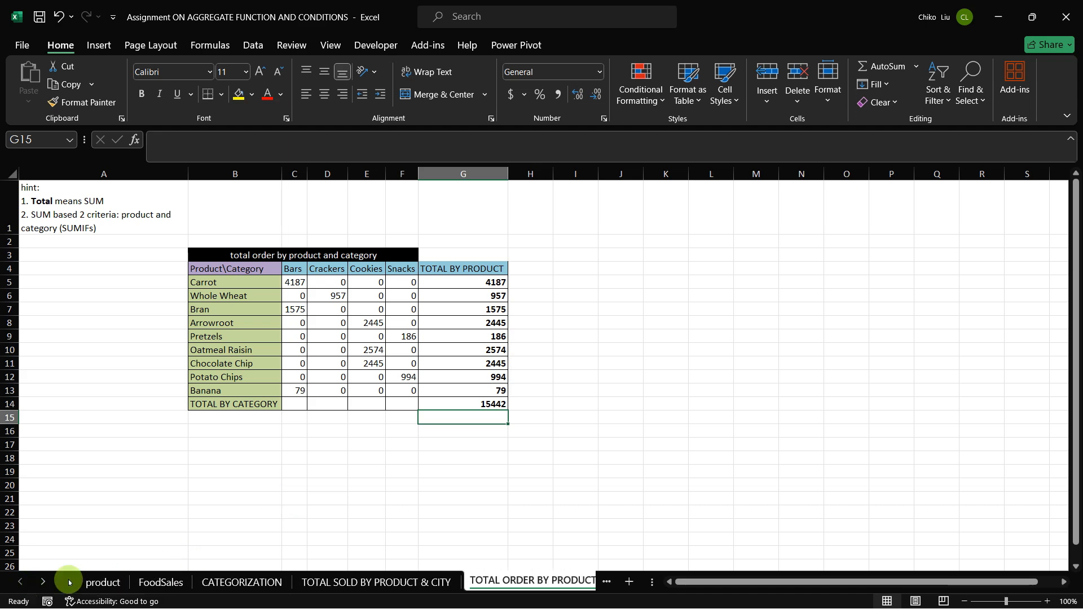
{"action": "left_click", "coordinate": [153, 587]}
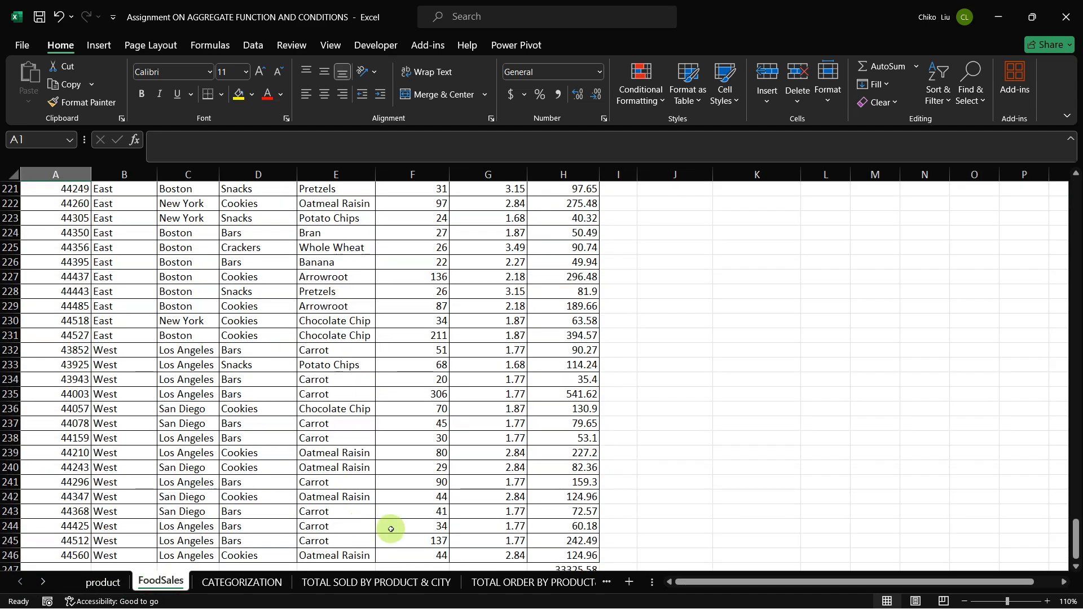
{"action": "left_click", "coordinate": [407, 552]}
{"action": "key", "text": "Down"}
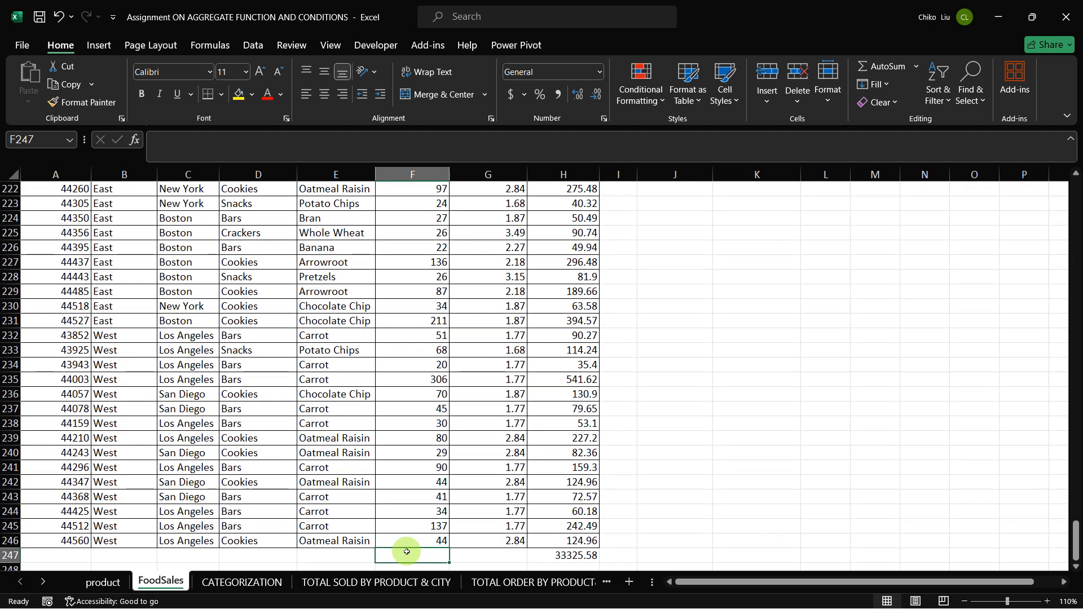
{"action": "key", "text": "alt+equal"}
{"action": "key", "text": "Return"}
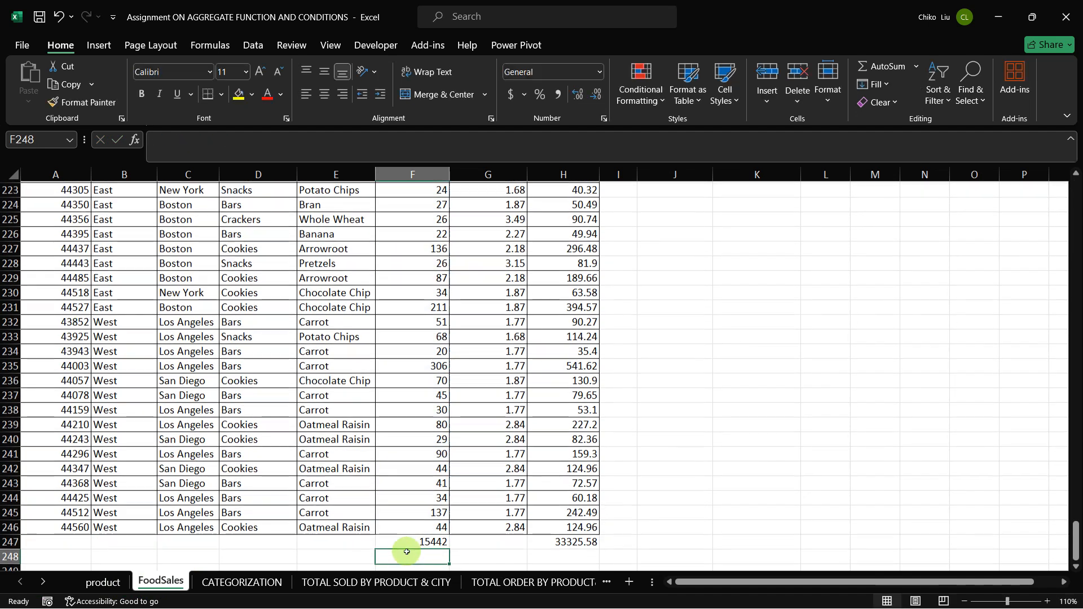
{"action": "key", "text": "Up"}
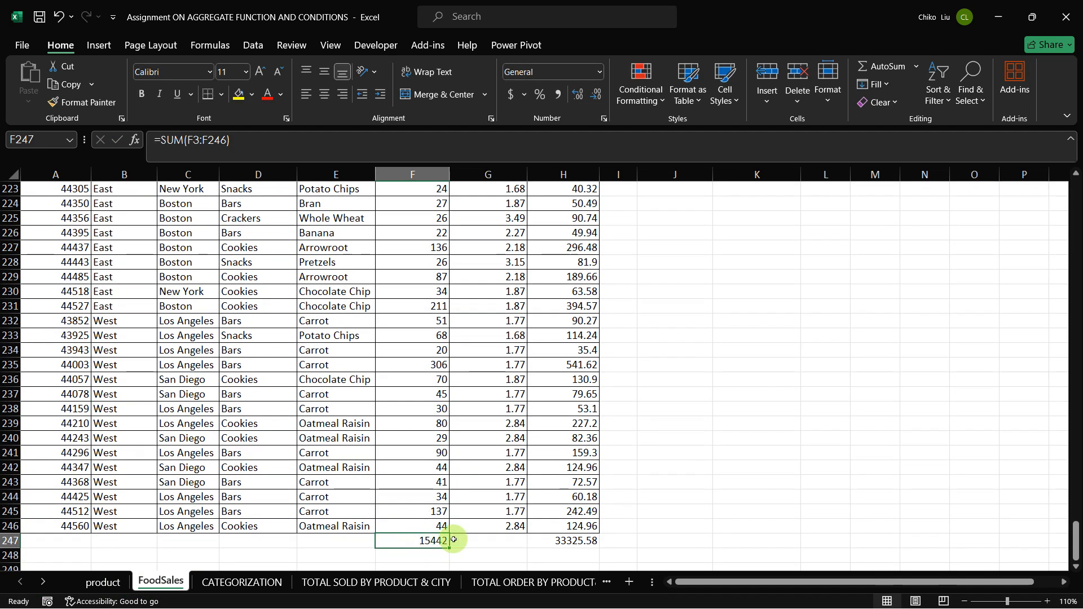
{"action": "left_click", "coordinate": [489, 582]}
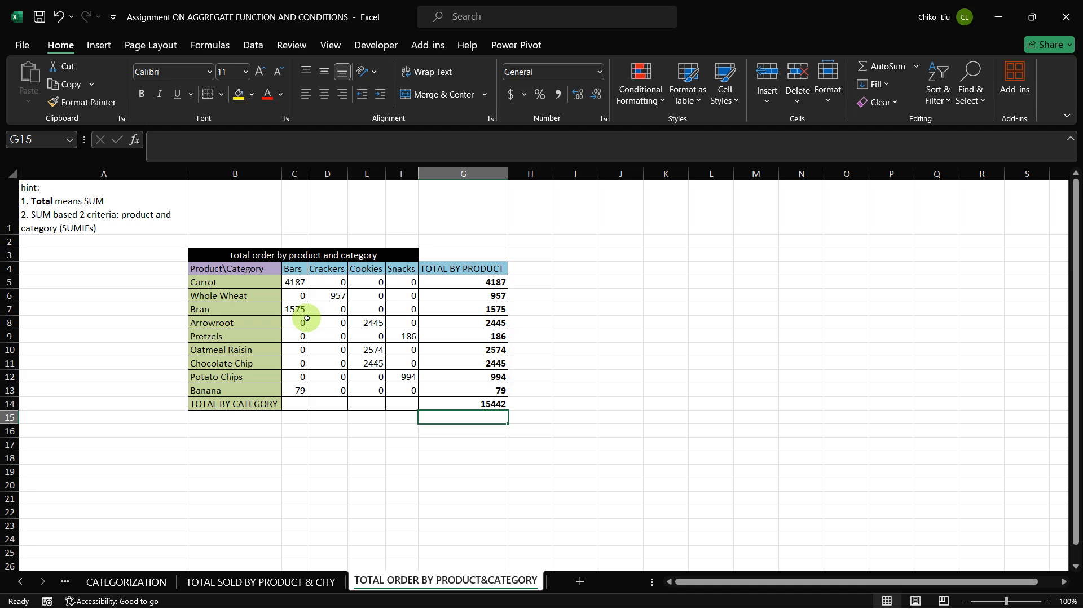
{"action": "key", "text": "alt+Tab"}
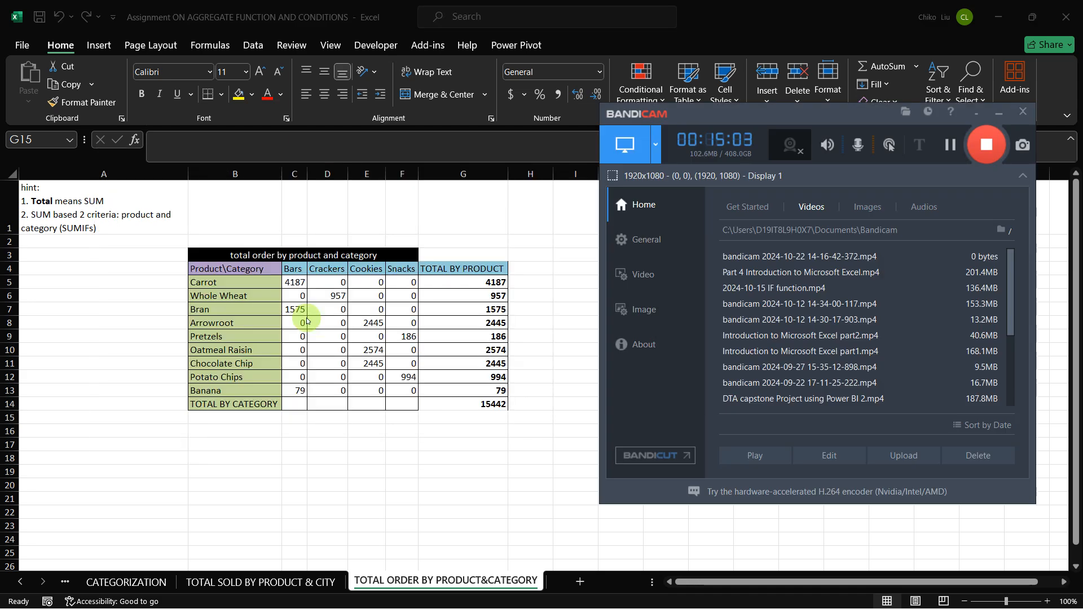